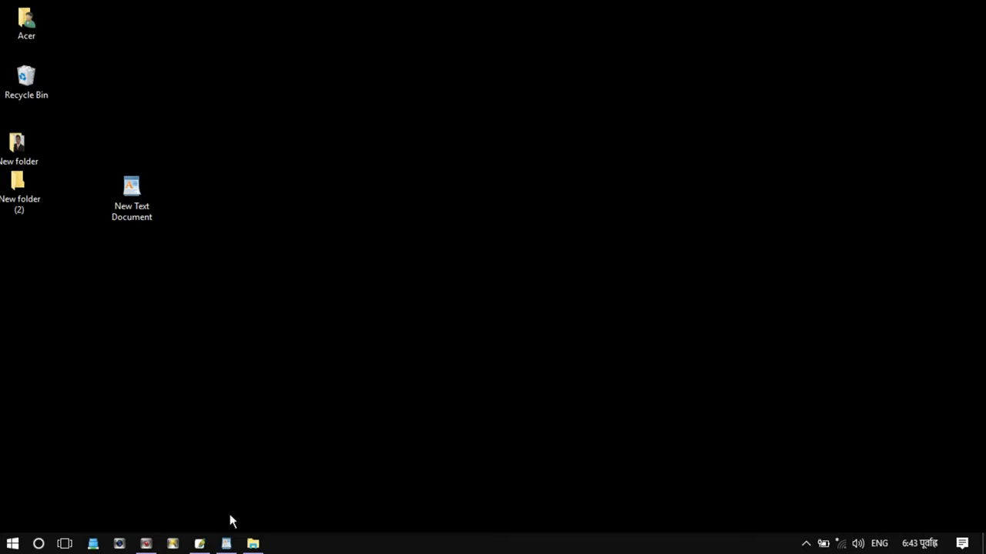
# Start a new document named 'id card' with a Custom preset measured in centimetres.
pyautogui.click(199, 543)
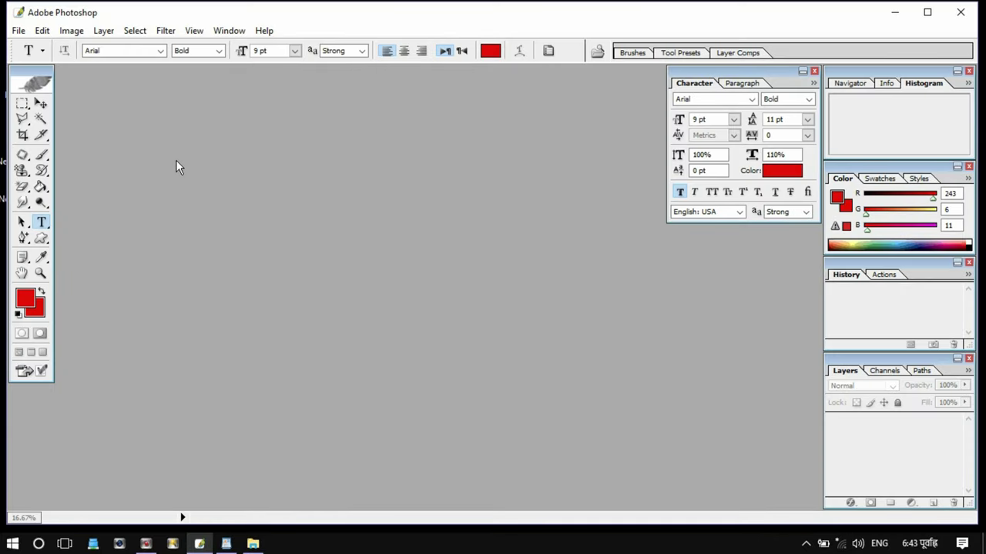
pyautogui.click(17, 31)
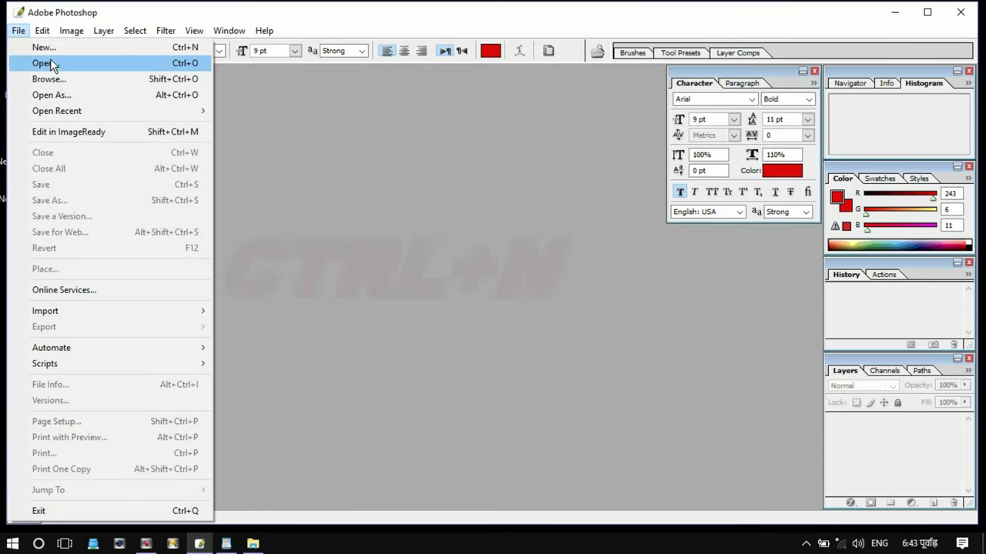
pyautogui.click(68, 47)
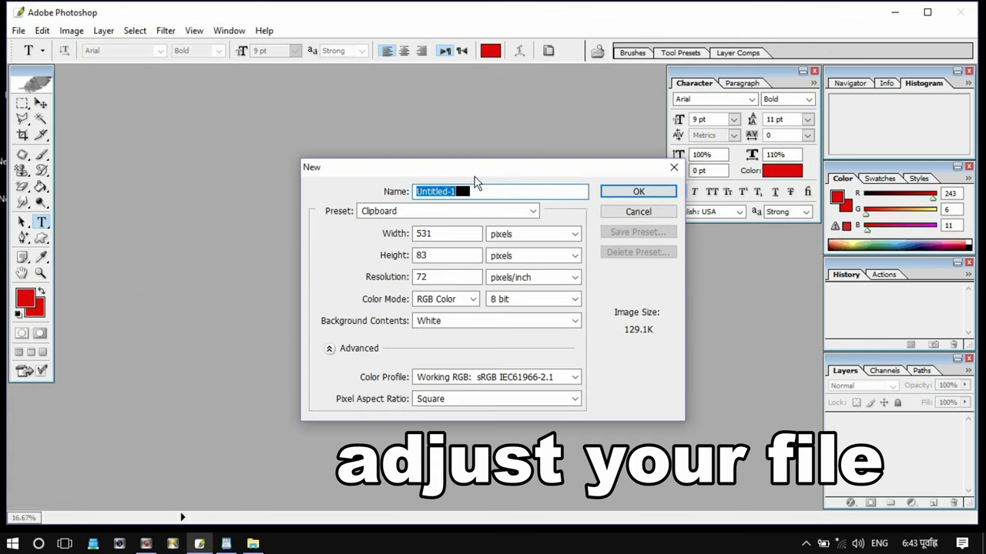
pyautogui.write('id')
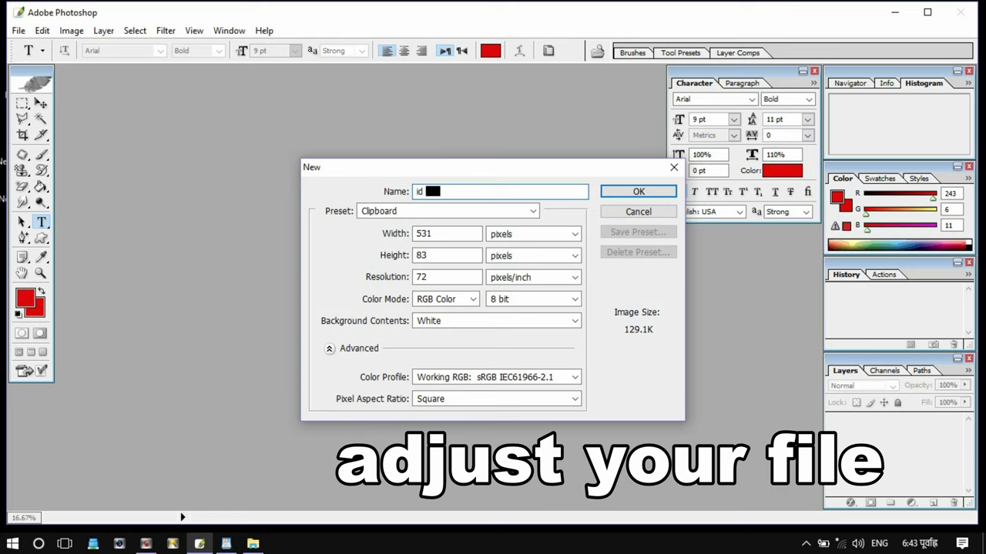
pyautogui.write(' card')
pyautogui.click(529, 211)
pyautogui.scroll(1, 428, 30)
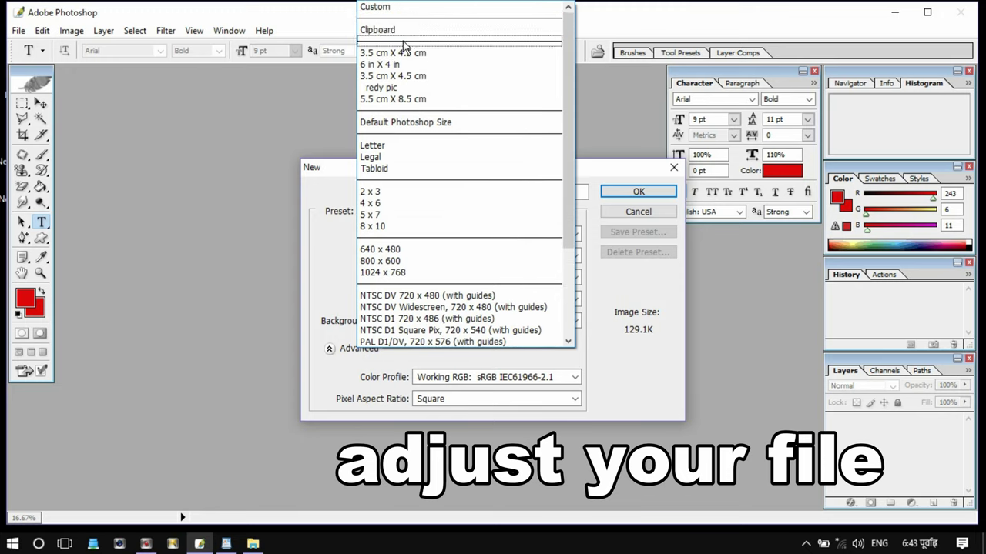
pyautogui.click(408, 8)
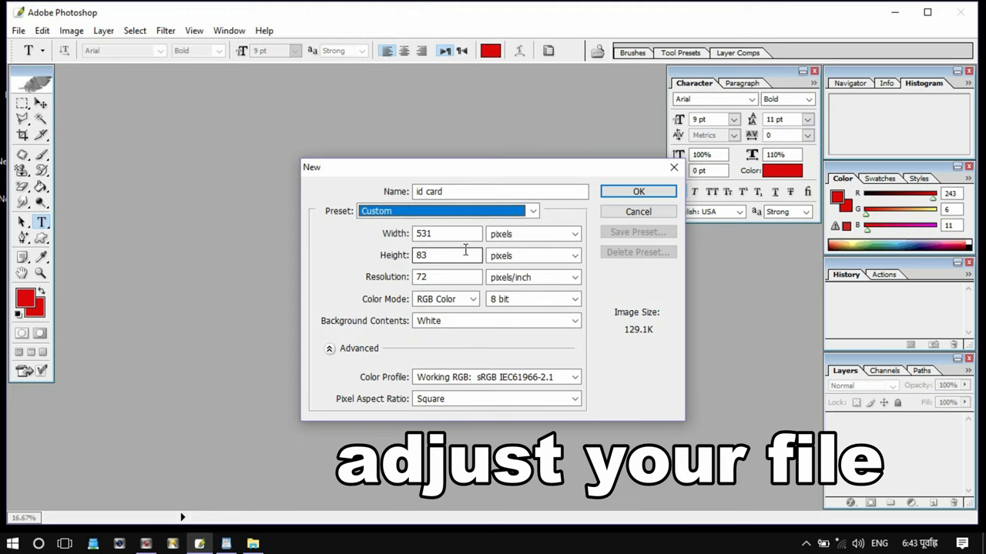
pyautogui.click(544, 234)
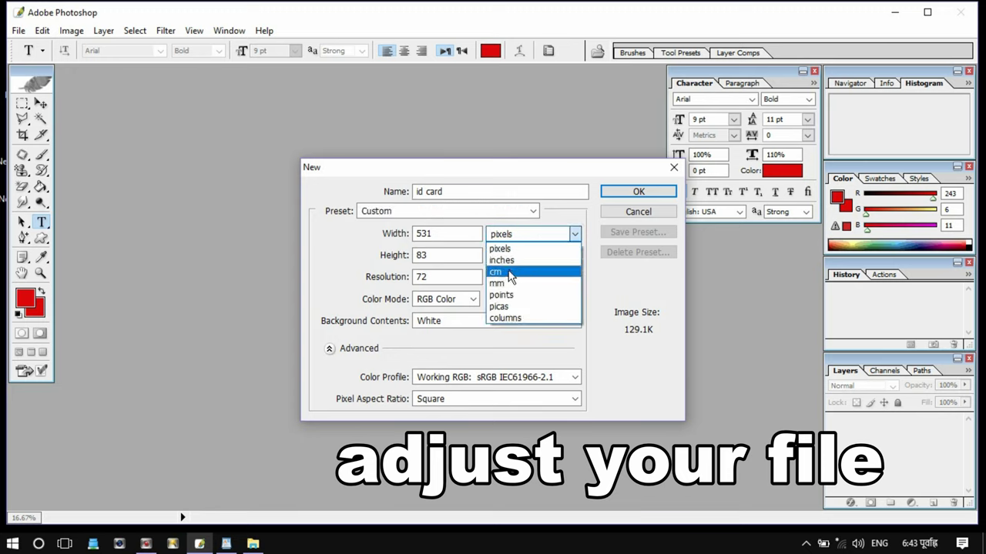
pyautogui.click(508, 272)
# Make it 5.5 cm wide by 8.5 cm high at 300 pixels/inch and create it.
pyautogui.doubleClick(443, 233)
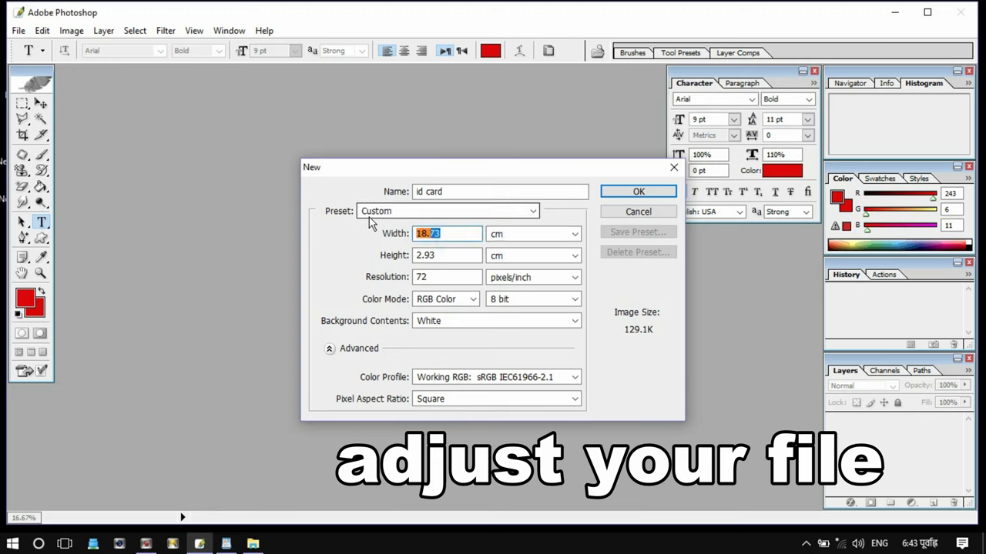
pyautogui.write('5')
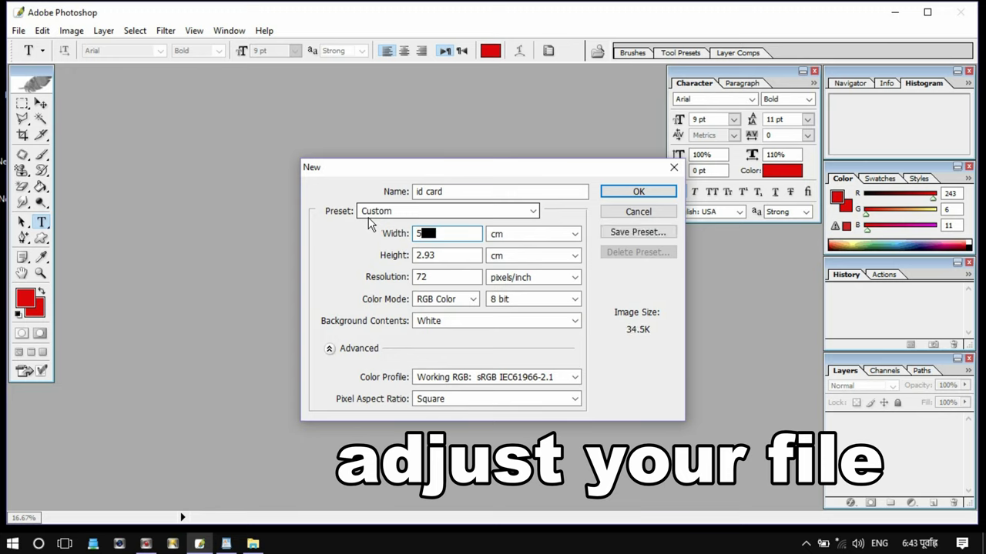
pyautogui.write('.5')
pyautogui.press('Tab')
pyautogui.press('BackSpace')
pyautogui.hotkey('ctrl', 'z')
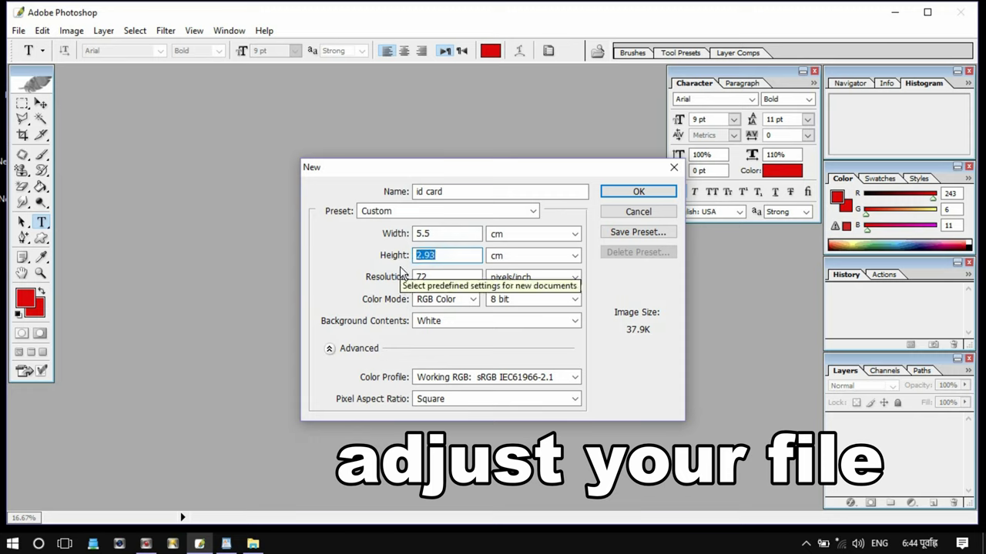
pyautogui.write('8.5')
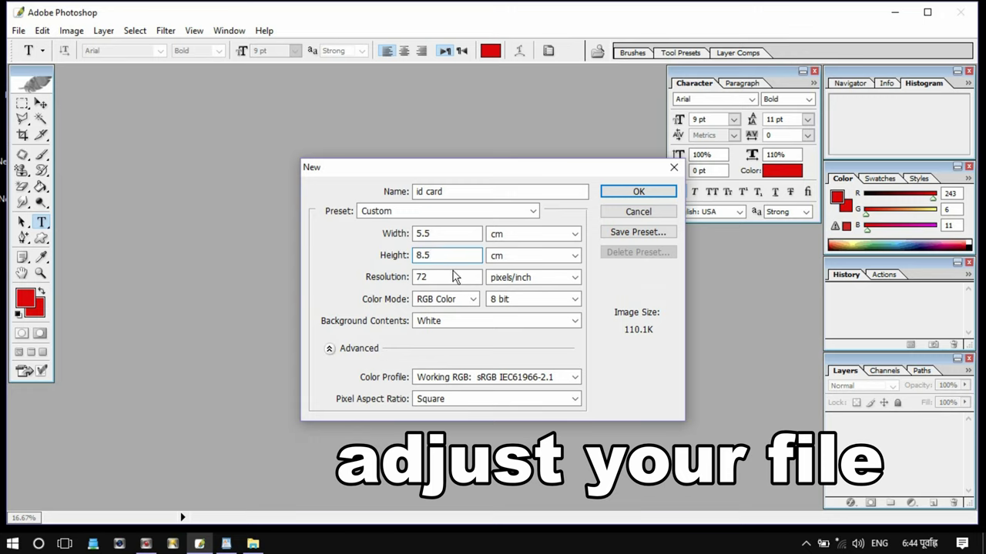
pyautogui.doubleClick(432, 277)
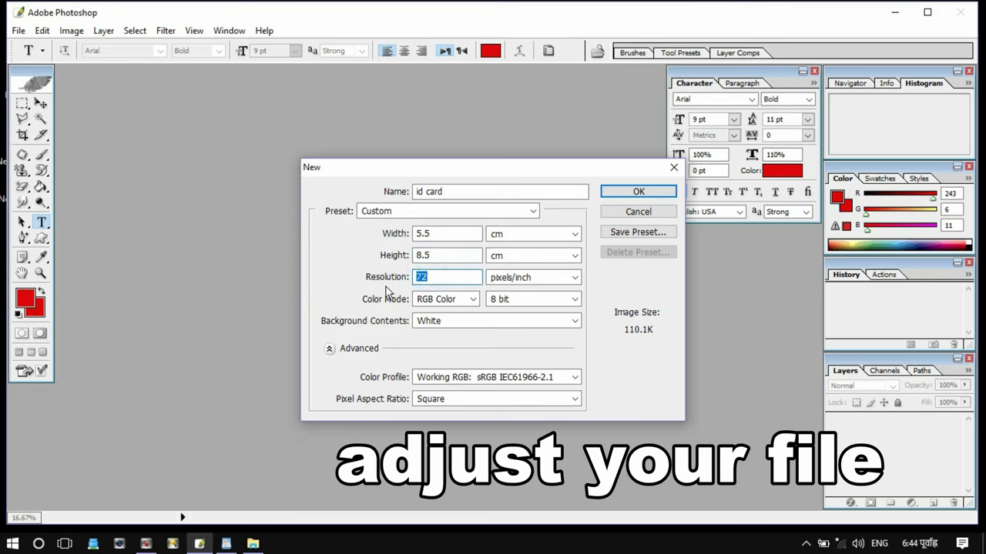
pyautogui.write('300')
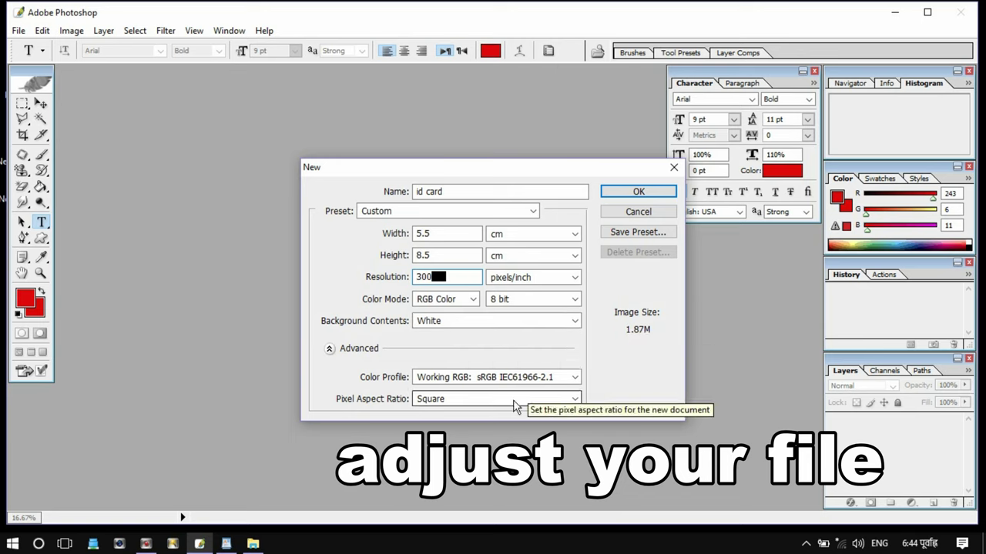
pyautogui.click(637, 193)
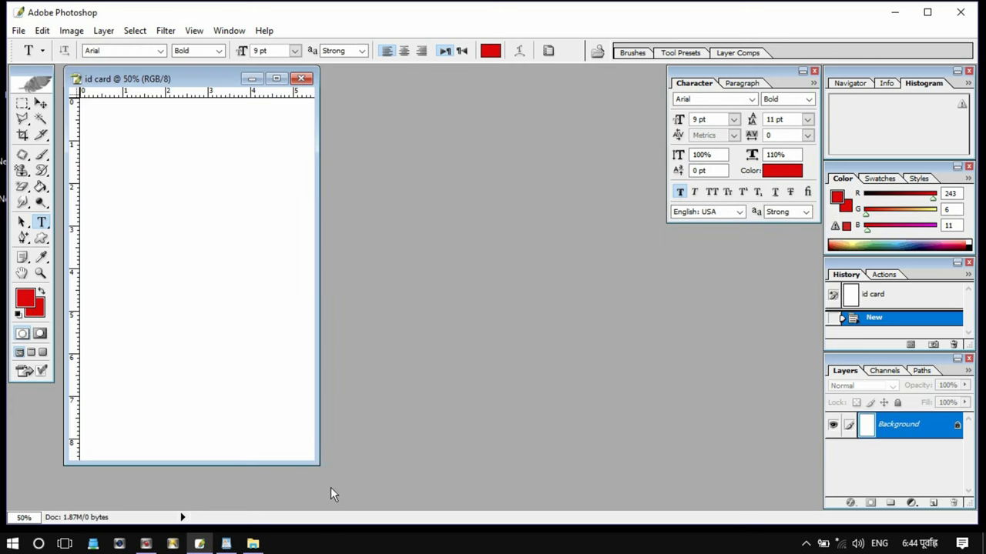
# Add an empty Layer 1 and a horizontal guide at 15% down the card.
pyautogui.moveTo(318, 465); pyautogui.dragTo(362, 501)
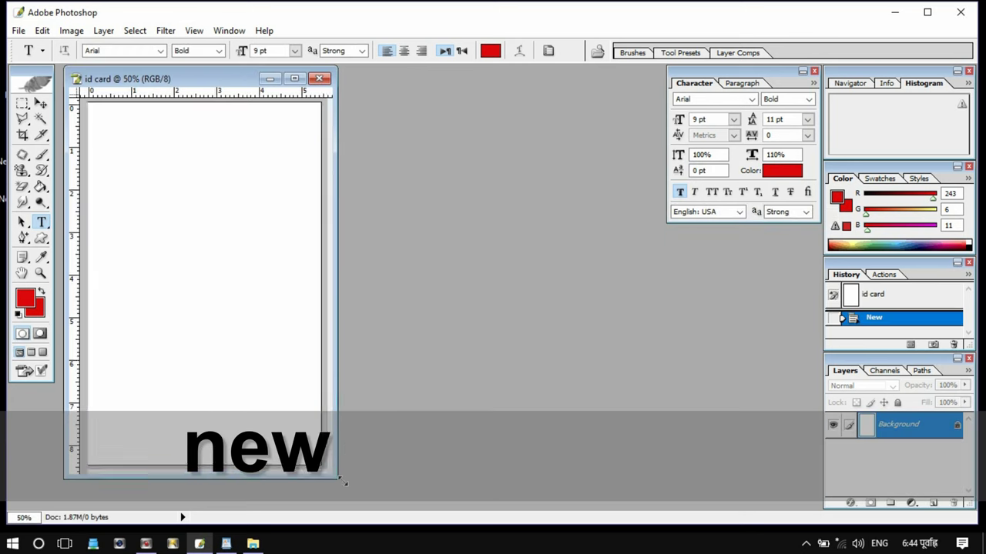
pyautogui.click(934, 502)
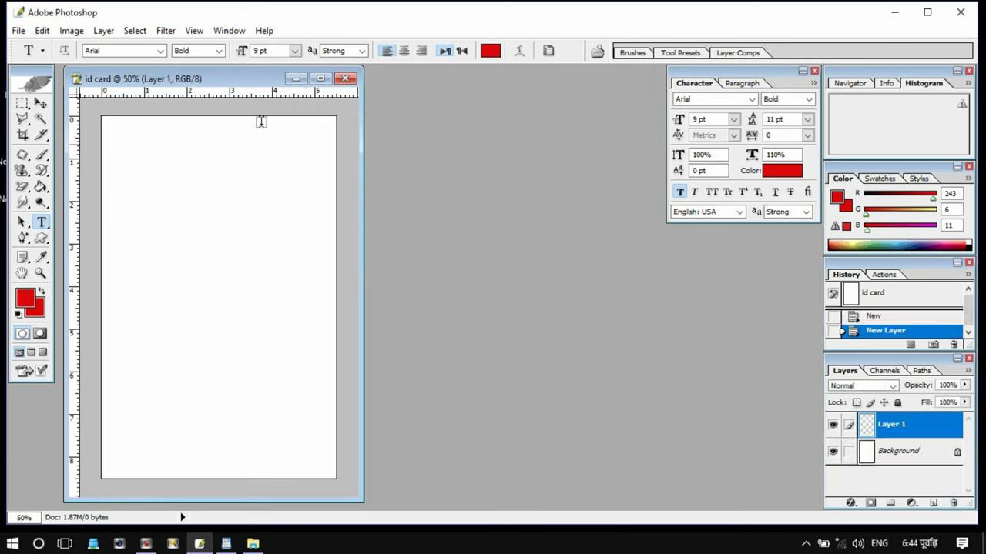
pyautogui.click(194, 31)
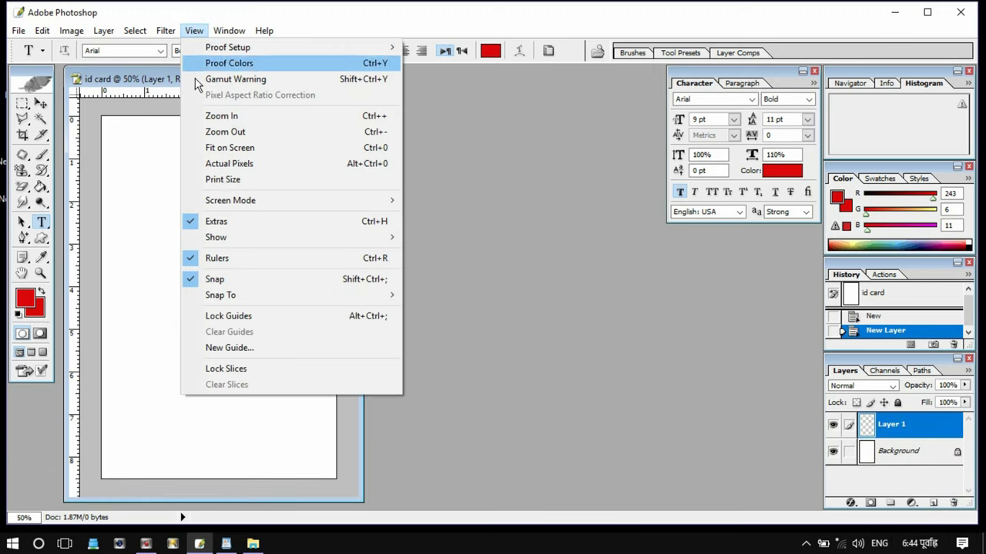
pyautogui.click(231, 348)
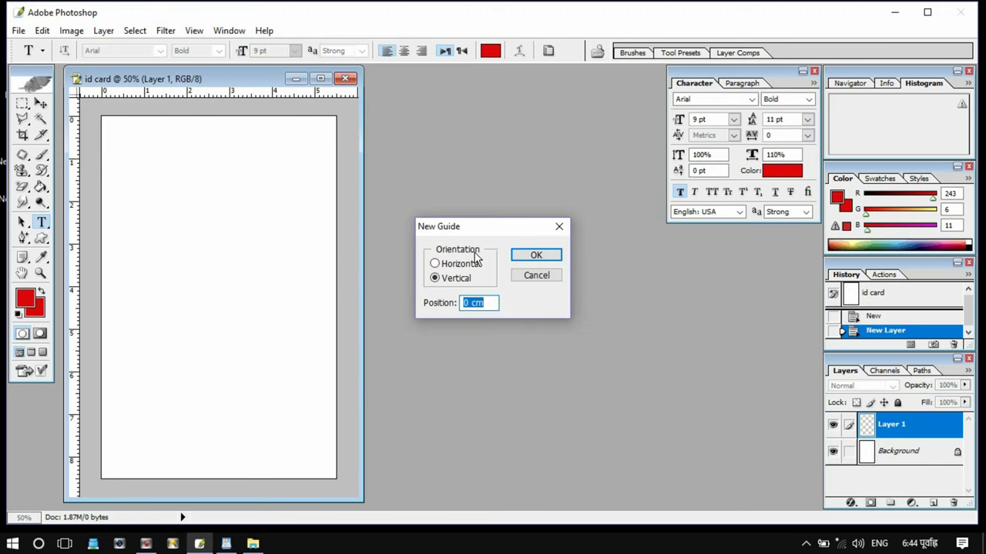
pyautogui.click(454, 264)
pyautogui.write('15%')
pyautogui.click(534, 256)
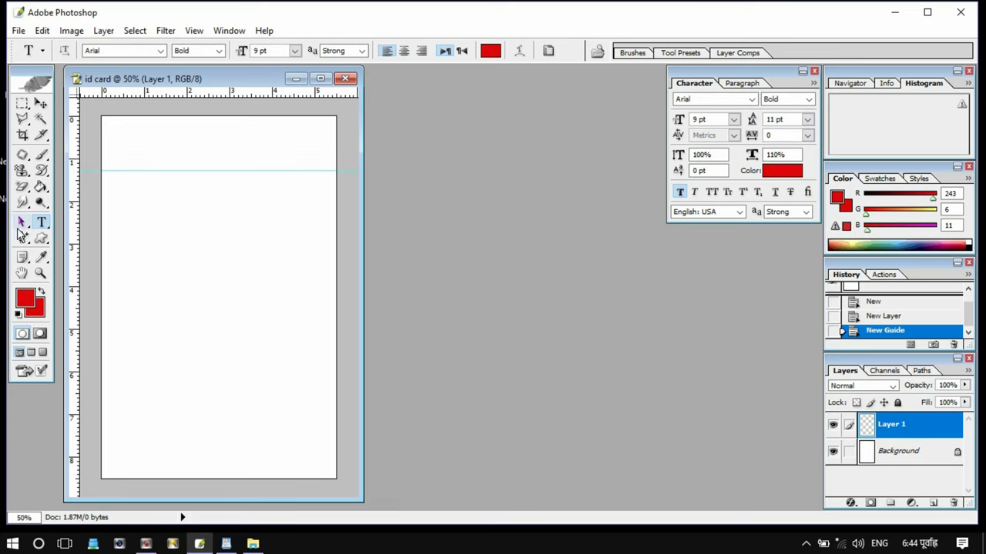
pyautogui.click(23, 238)
# Draw a closed pen path around the card's top, from the 15% guide to the top edge.
pyautogui.rightClick(23, 238)
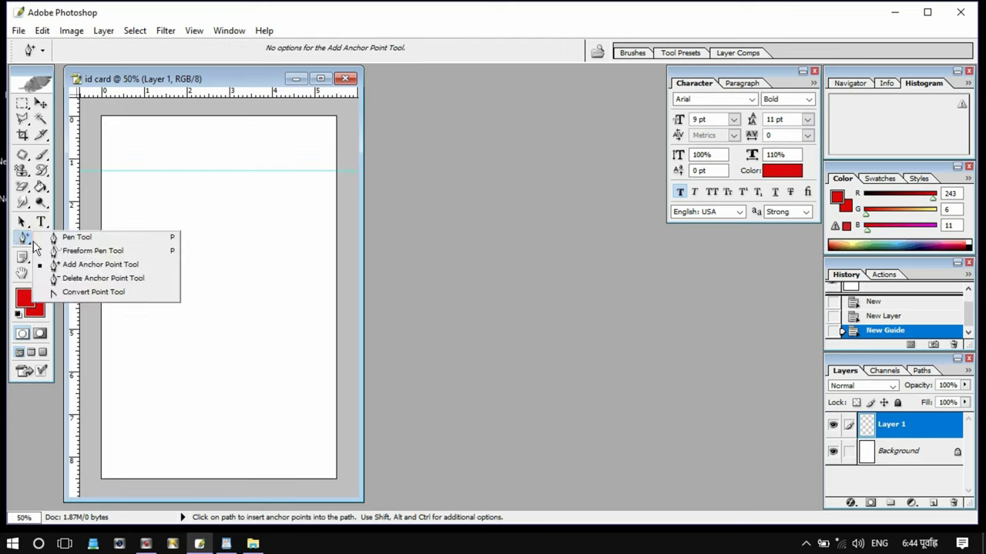
pyautogui.click(77, 237)
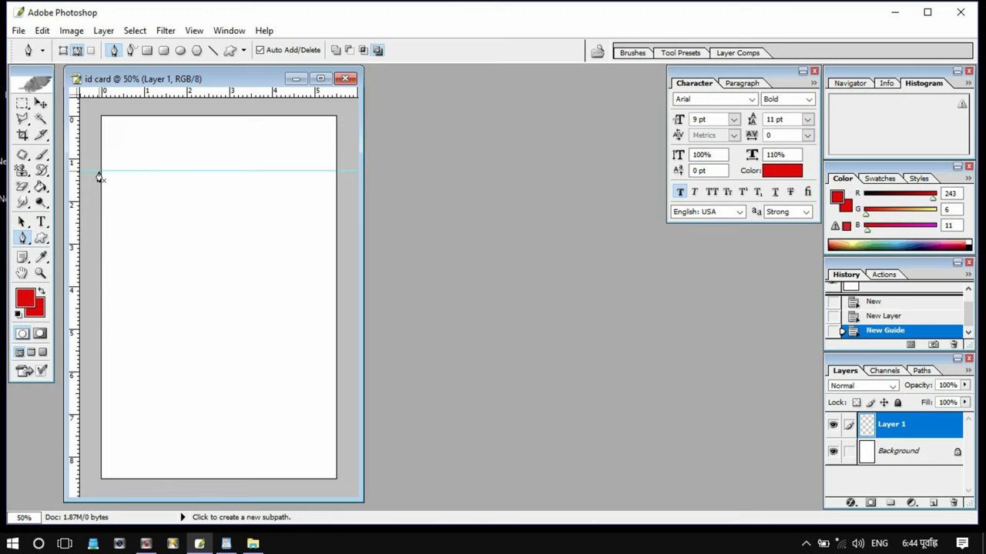
pyautogui.click(98, 171)
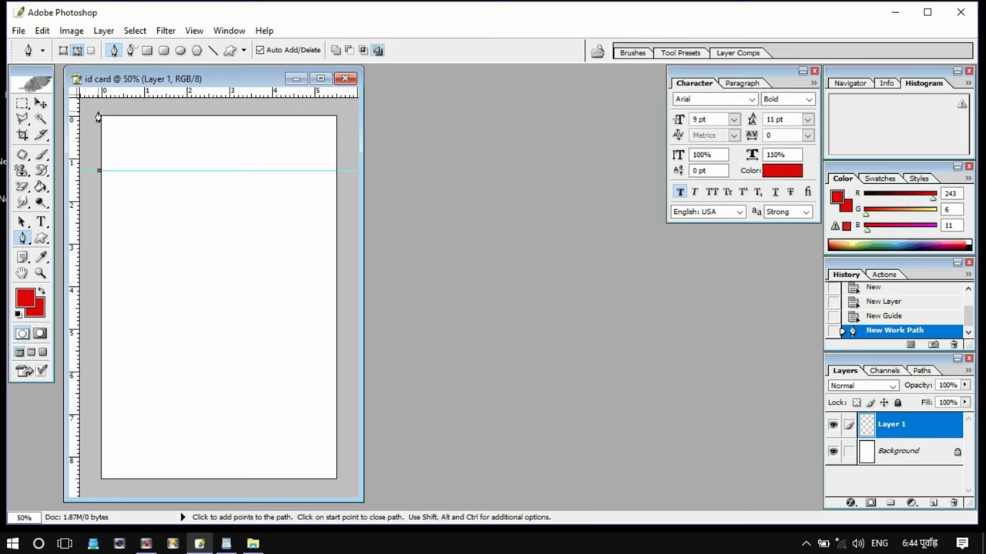
pyautogui.click(98, 111)
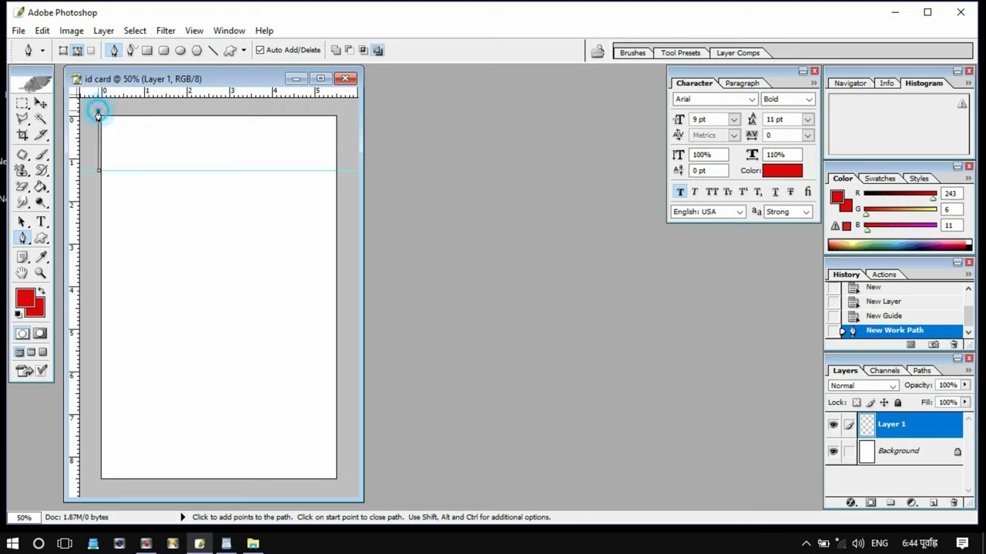
pyautogui.click(341, 112)
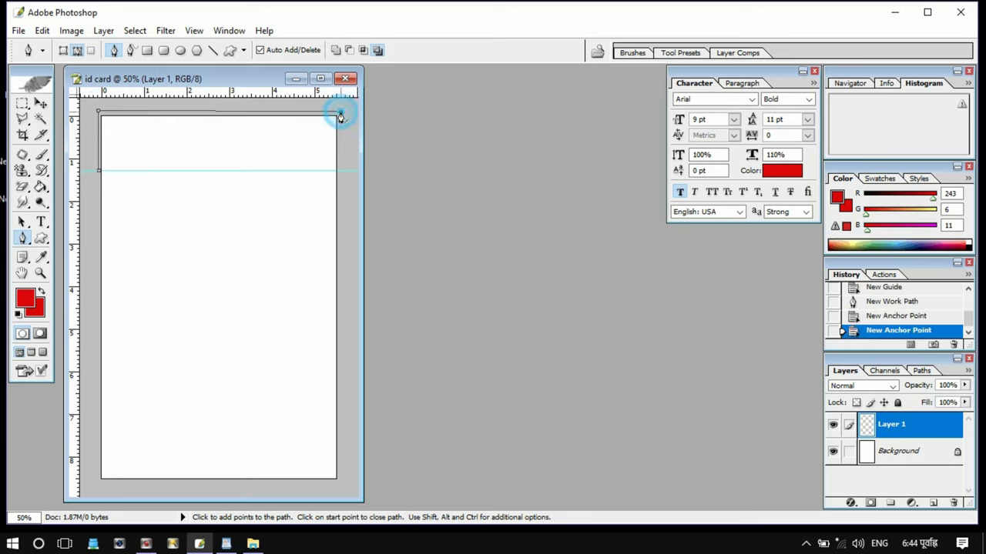
pyautogui.click(340, 170)
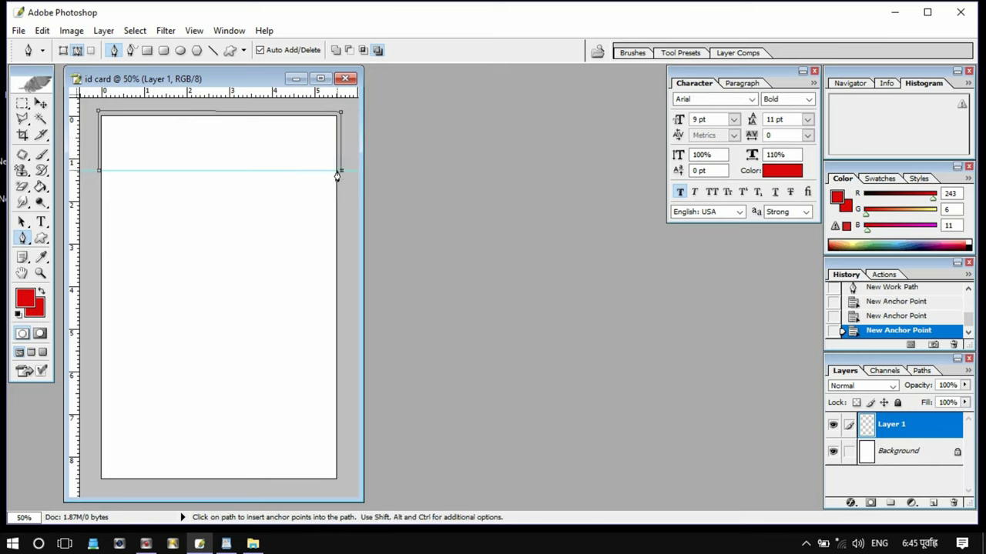
pyautogui.click(99, 172)
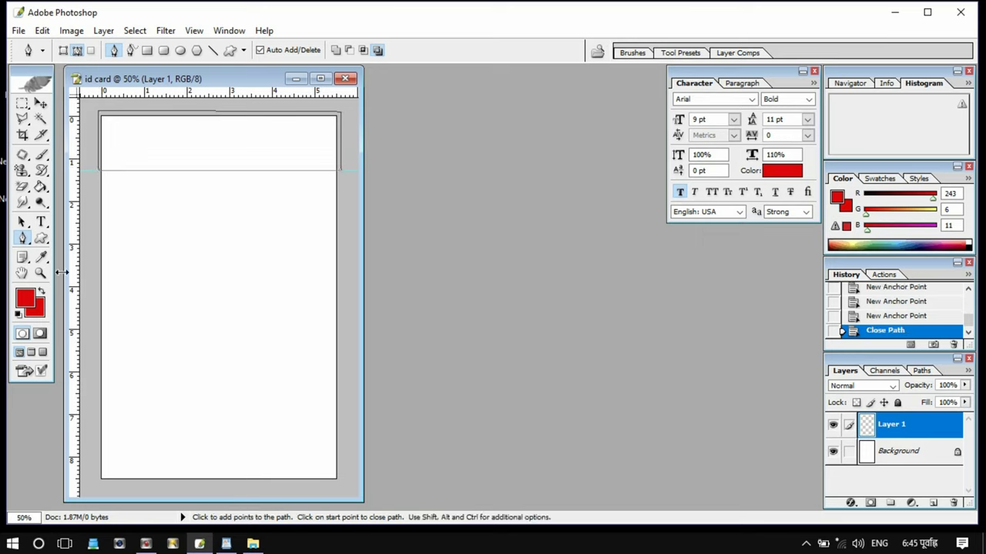
# Add an anchor point and drag the points to bend the header edge into a curve.
pyautogui.rightClick(25, 241)
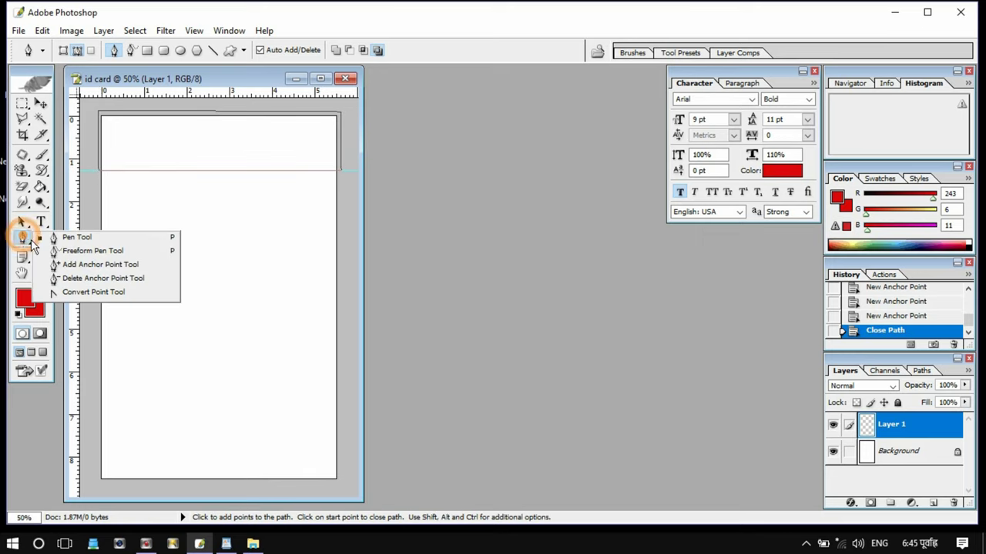
pyautogui.click(66, 262)
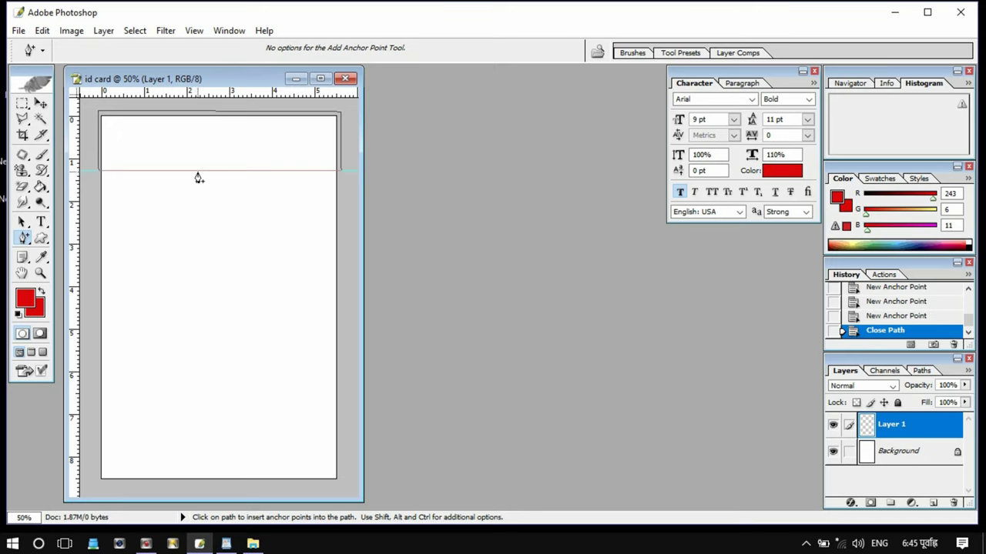
pyautogui.click(205, 170)
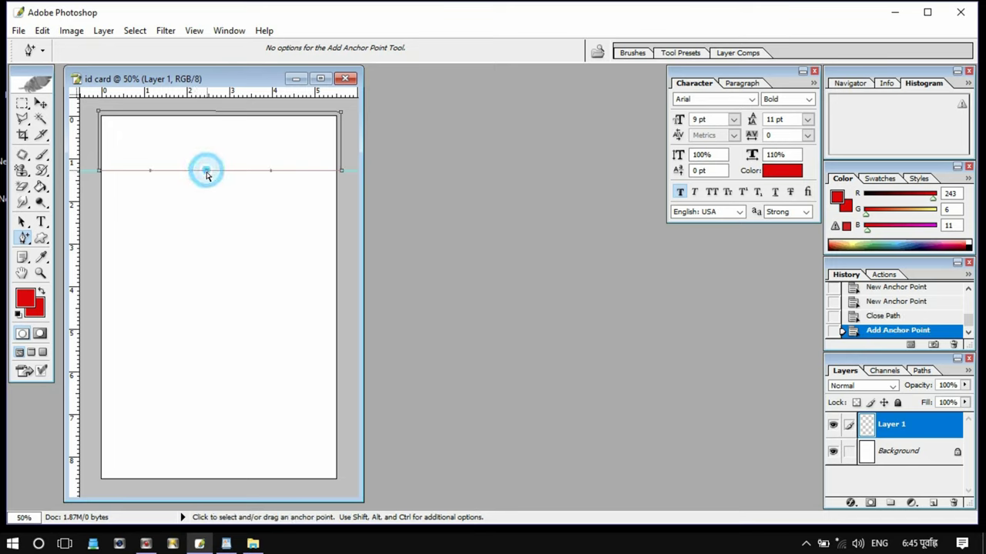
pyautogui.moveTo(99, 171); pyautogui.dragTo(98, 292)
pyautogui.moveTo(206, 173); pyautogui.dragTo(196, 161)
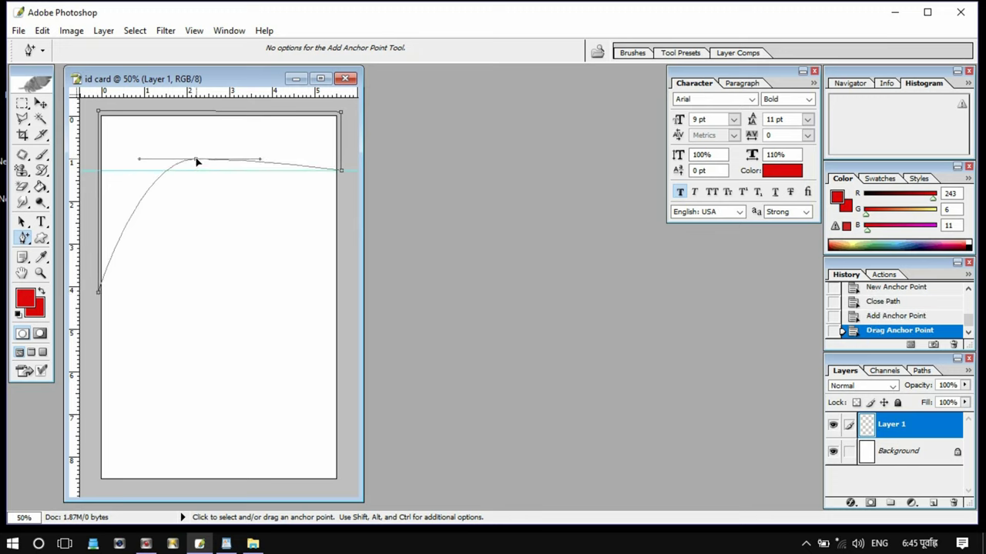
pyautogui.moveTo(196, 161); pyautogui.dragTo(193, 159)
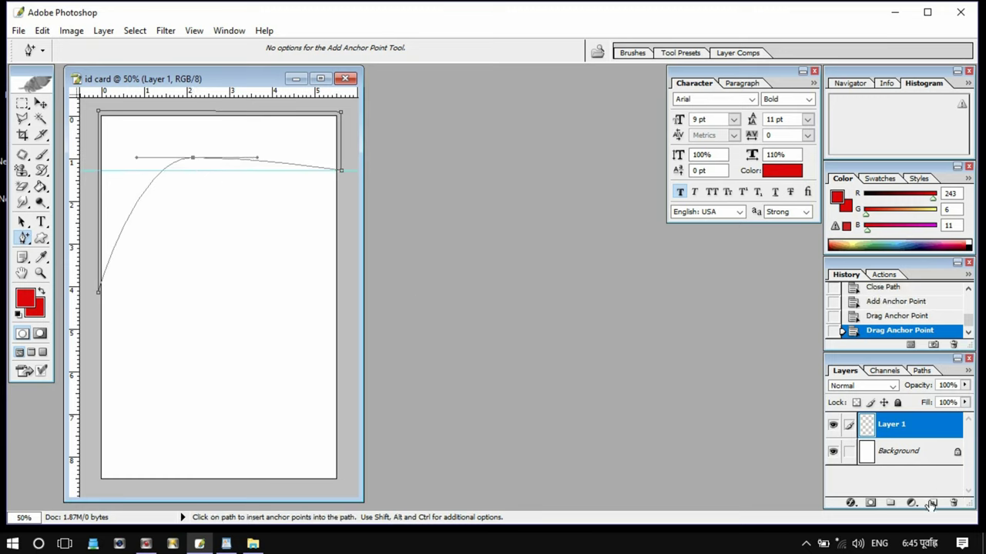
pyautogui.click(921, 371)
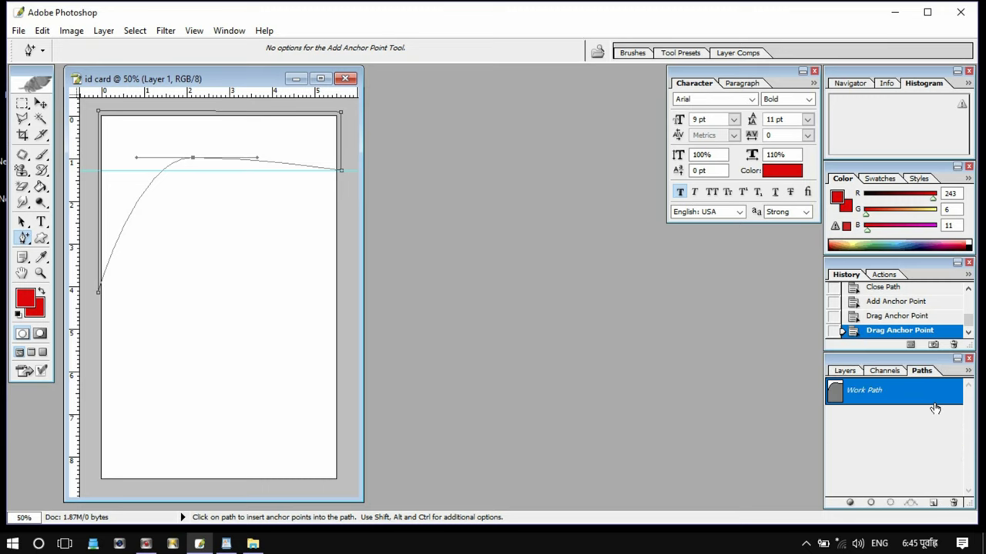
# Load the curved work path as a selection.
pyautogui.click(871, 502)
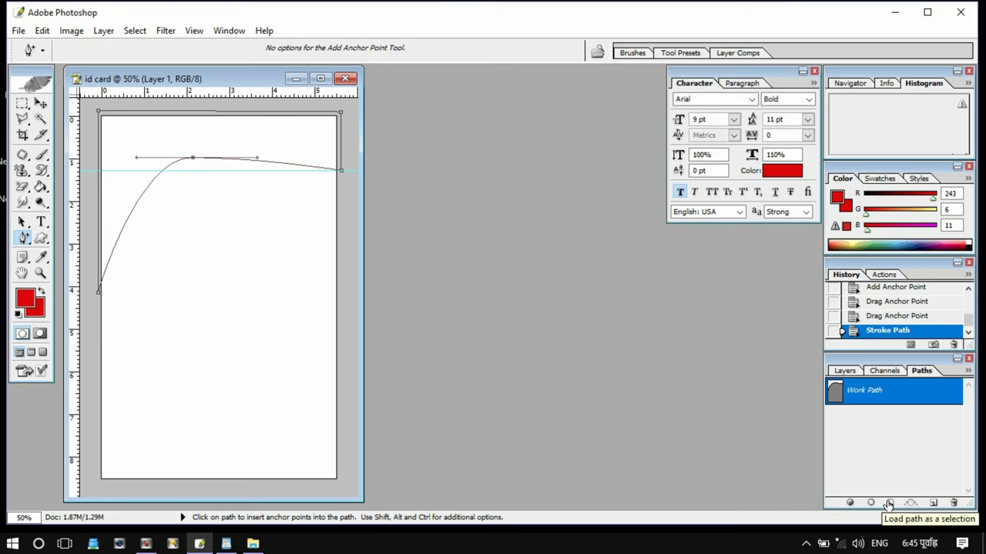
pyautogui.click(890, 503)
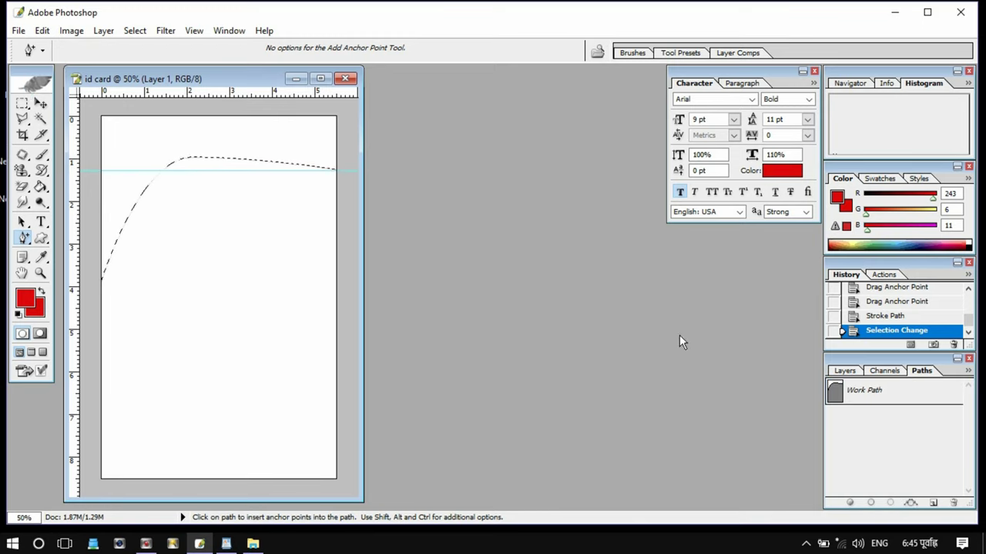
pyautogui.click(845, 370)
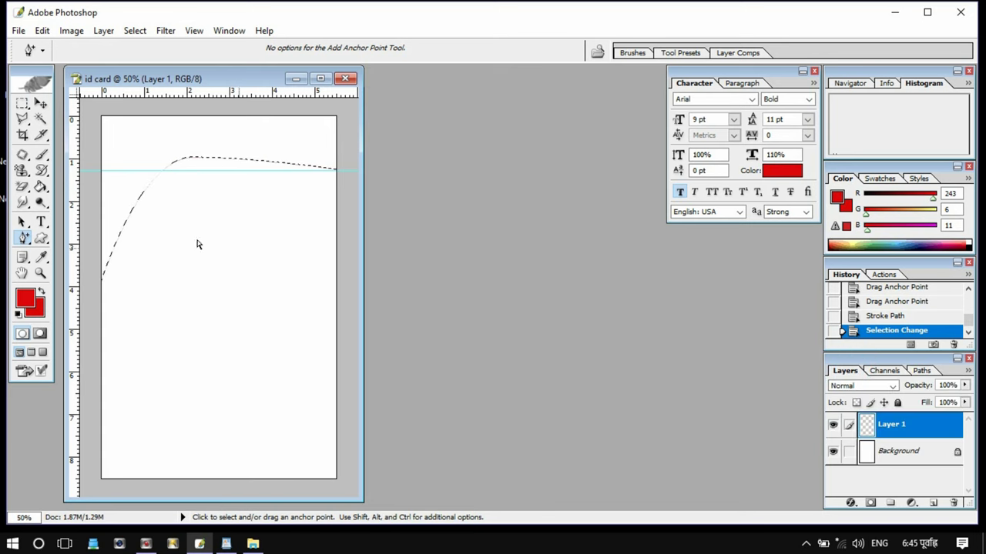
# Fill the selection with blue 0606F3 using the Paint Bucket.
pyautogui.click(25, 299)
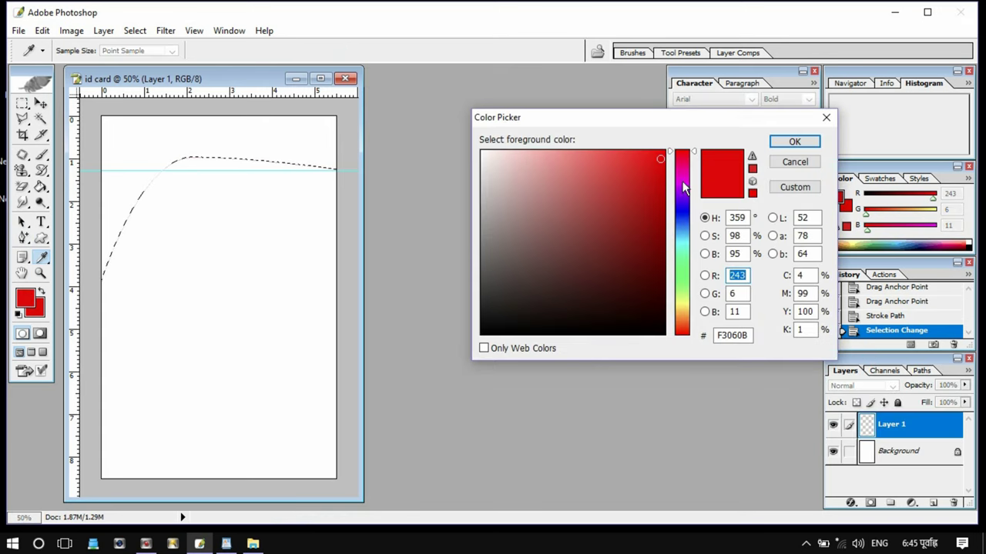
pyautogui.click(688, 214)
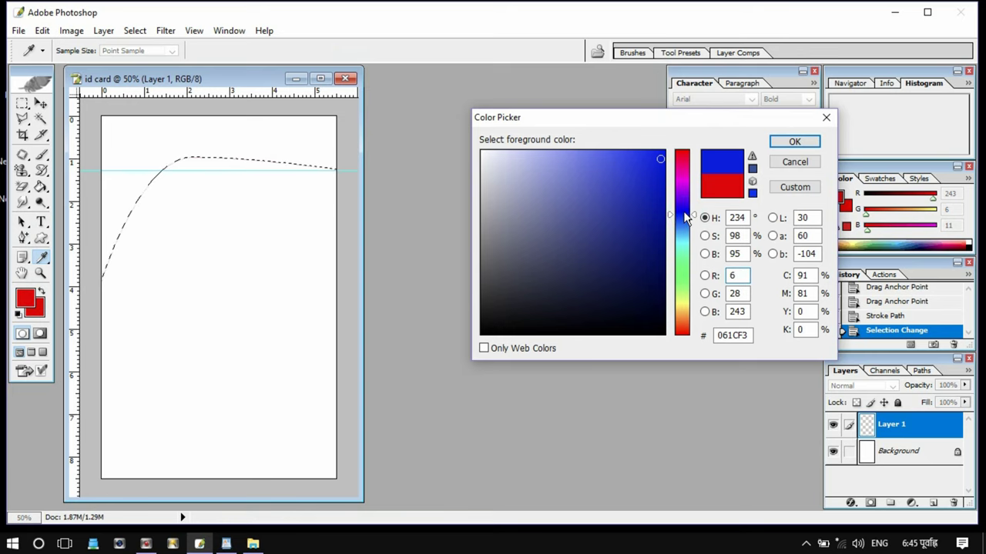
pyautogui.click(686, 211)
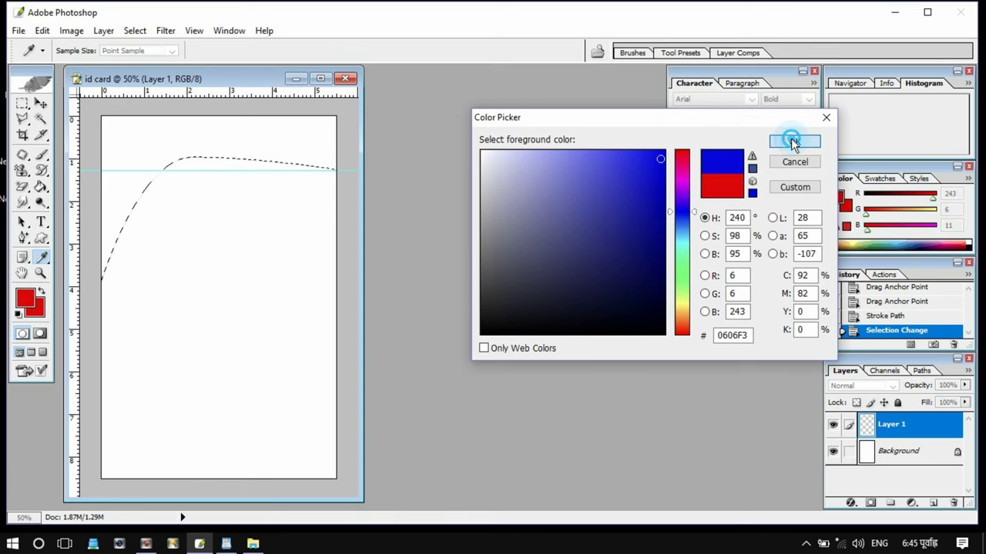
pyautogui.click(794, 141)
pyautogui.click(40, 187)
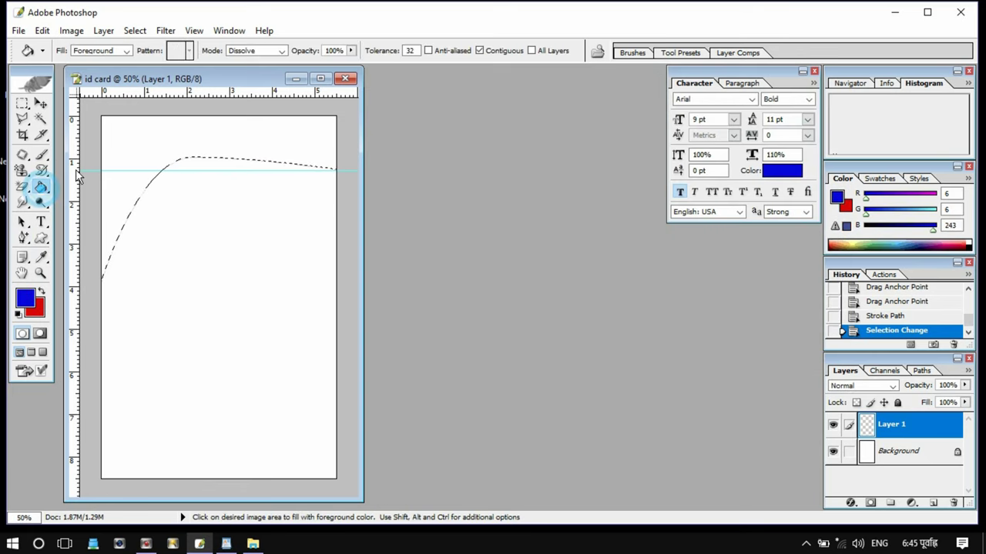
pyautogui.click(129, 139)
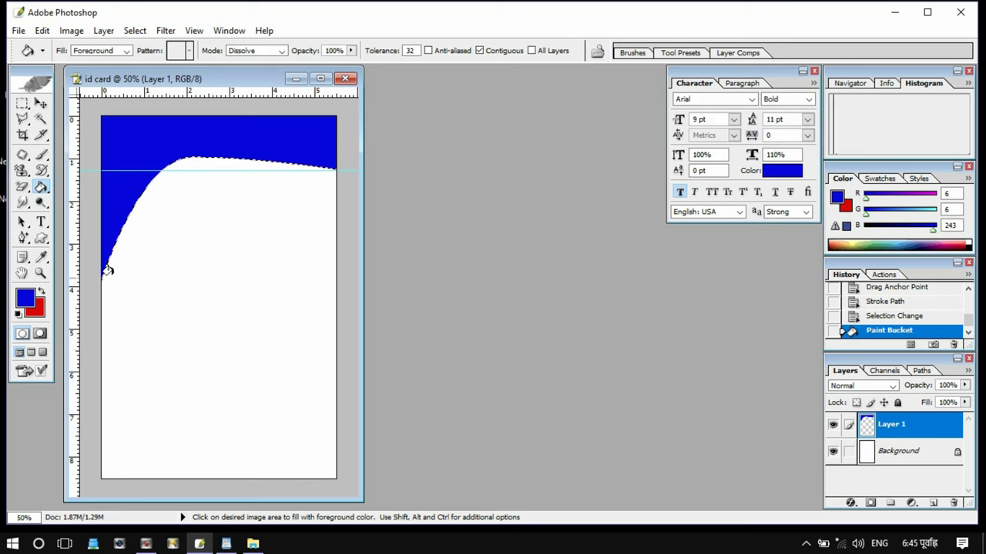
pyautogui.click(43, 31)
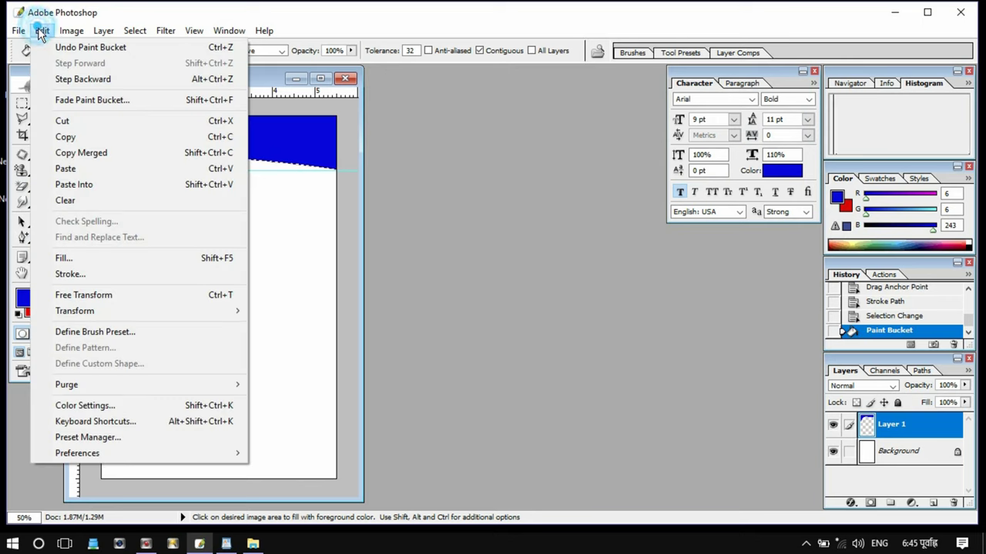
# Stroke the header selection with a 15 px red (EA0610) line.
pyautogui.click(61, 275)
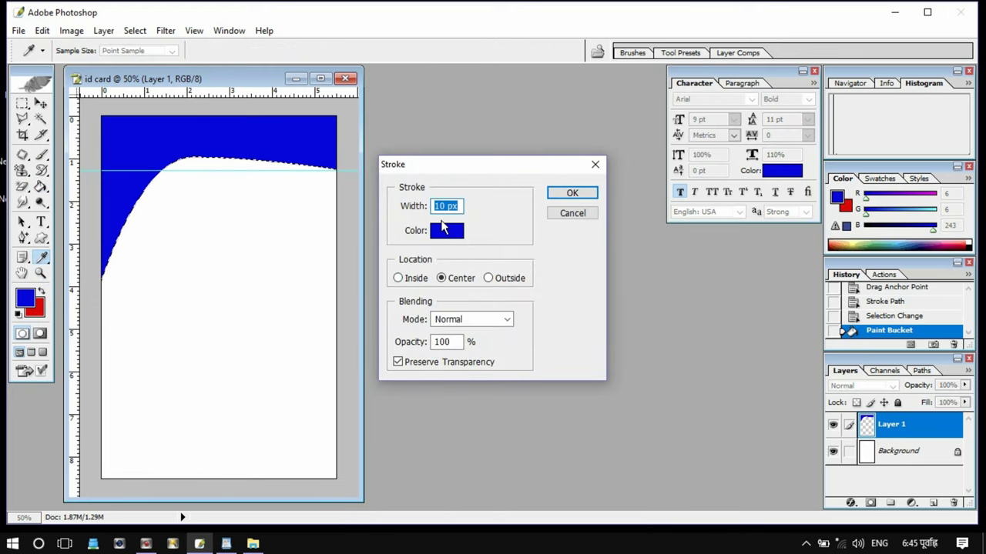
pyautogui.write('15')
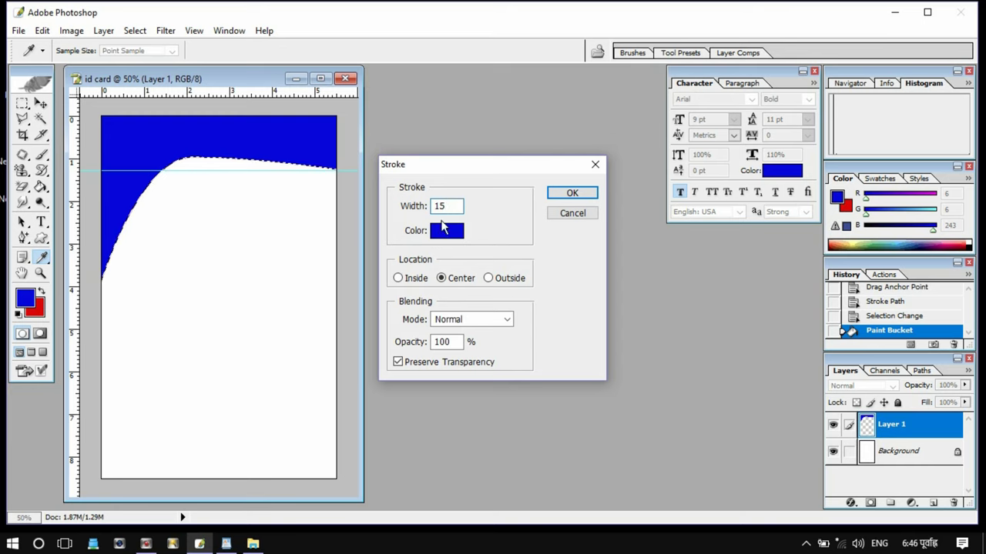
pyautogui.click(454, 235)
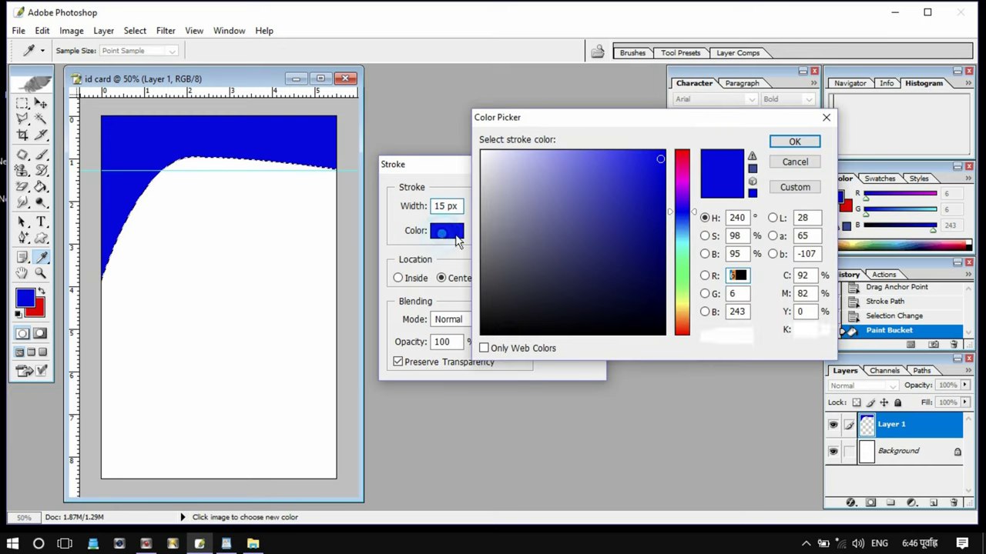
pyautogui.click(679, 153)
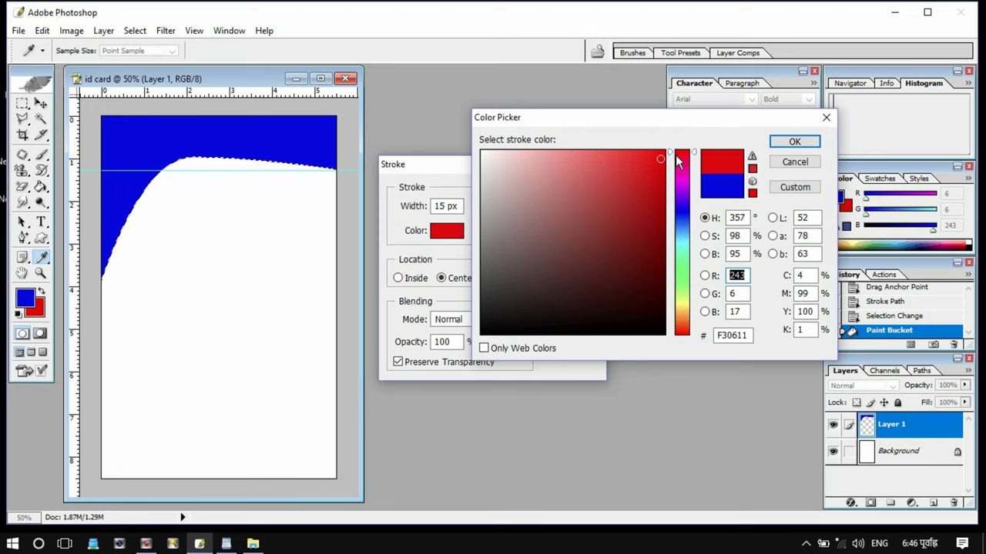
pyautogui.moveTo(660, 160); pyautogui.dragTo(660, 166)
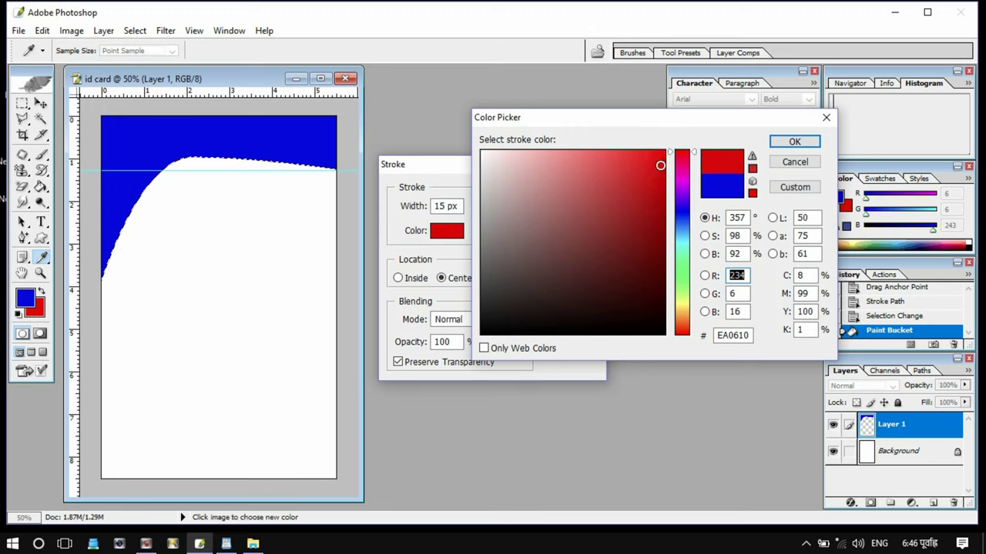
pyautogui.click(791, 144)
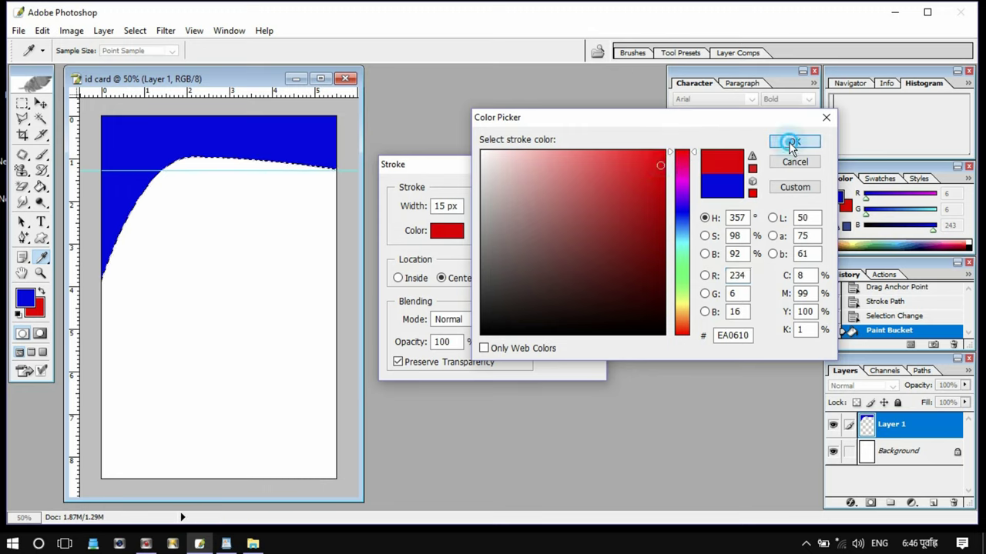
pyautogui.click(571, 194)
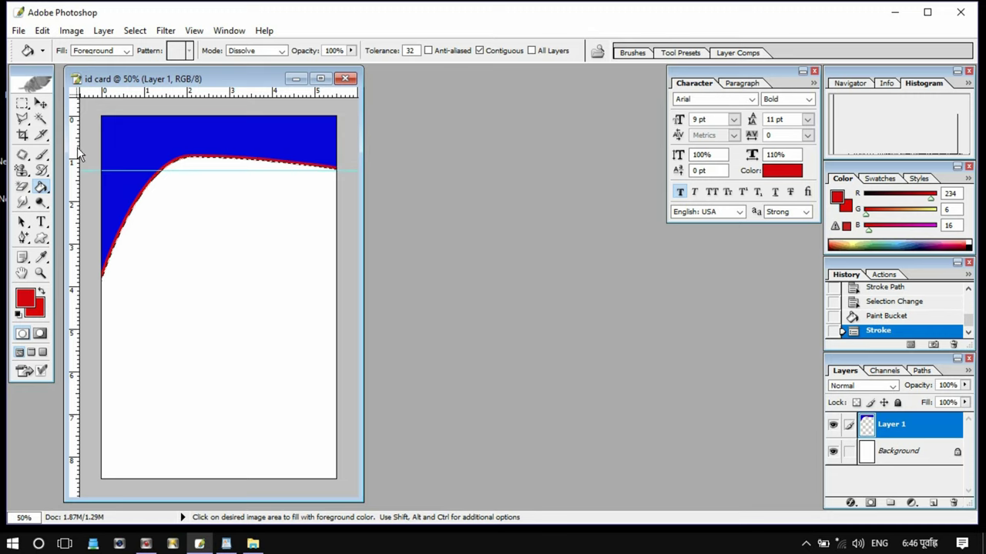
pyautogui.click(135, 31)
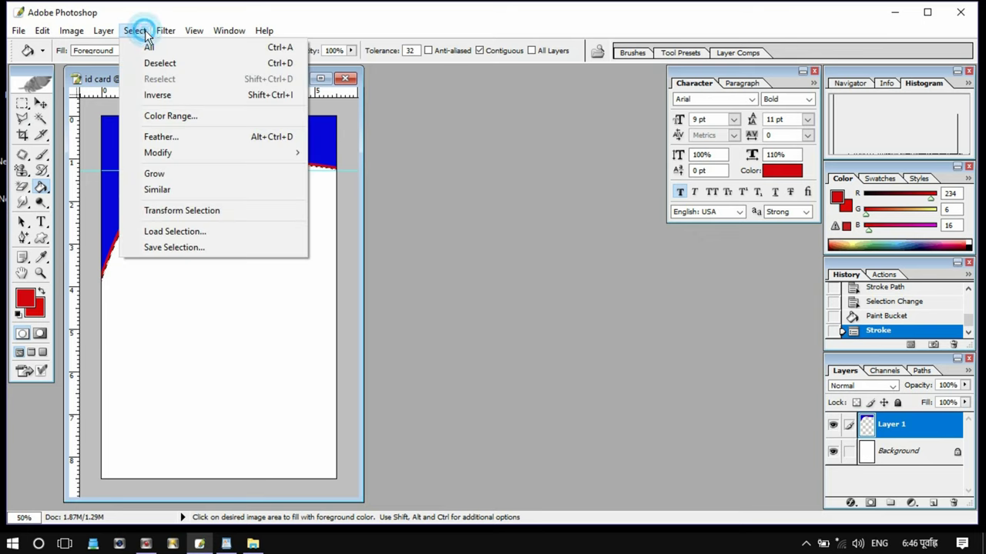
# Deselect and duplicate the header onto a new layer.
pyautogui.click(162, 64)
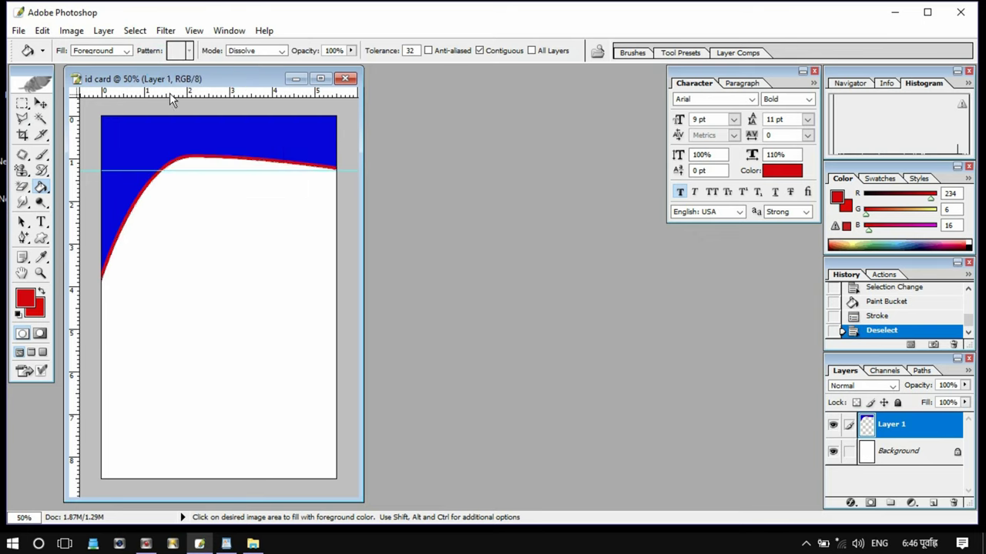
pyautogui.click(42, 31)
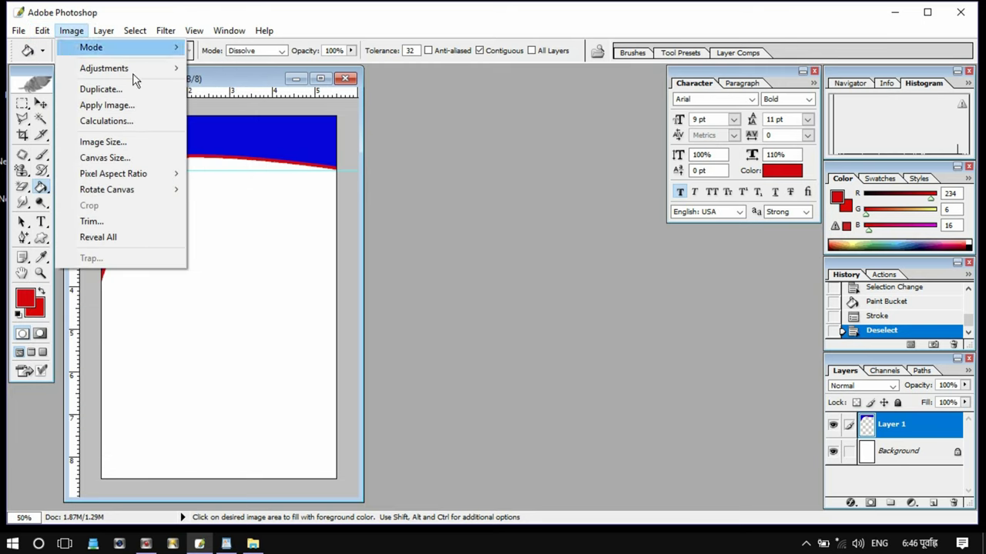
pyautogui.click(262, 76)
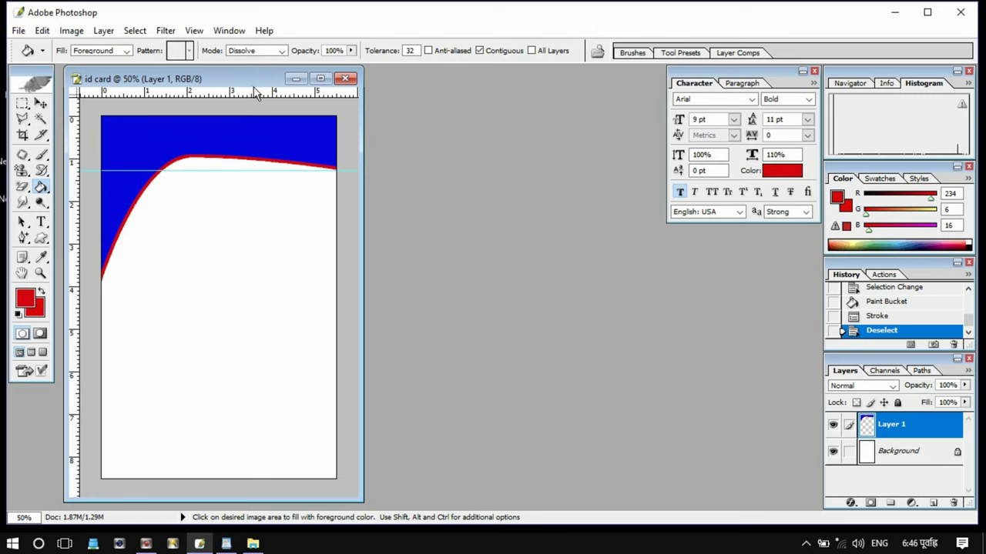
pyautogui.hotkey('ctrl', 'j')
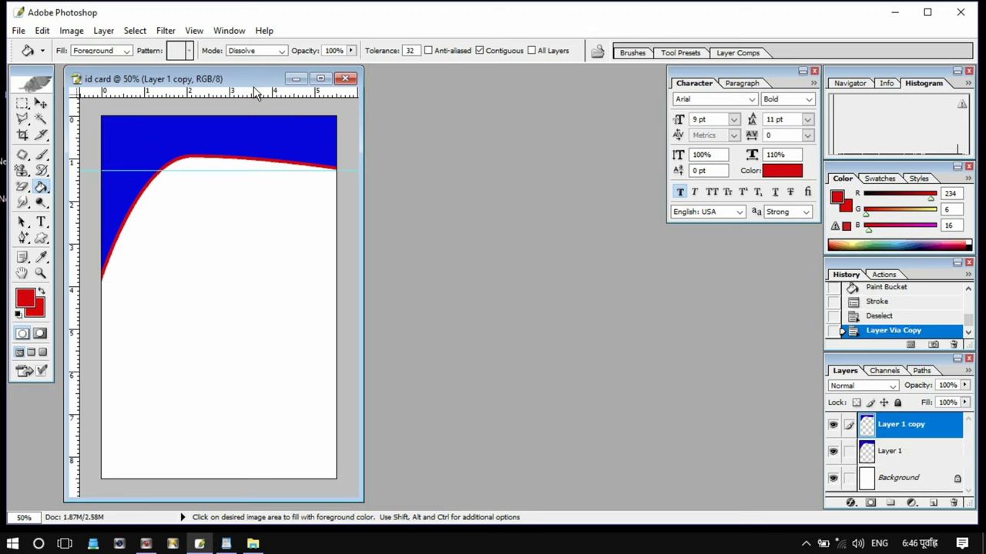
# Rotate the header copy 180° to the card's bottom, then draw a title text box.
pyautogui.click(40, 30)
pyautogui.moveTo(75, 311)
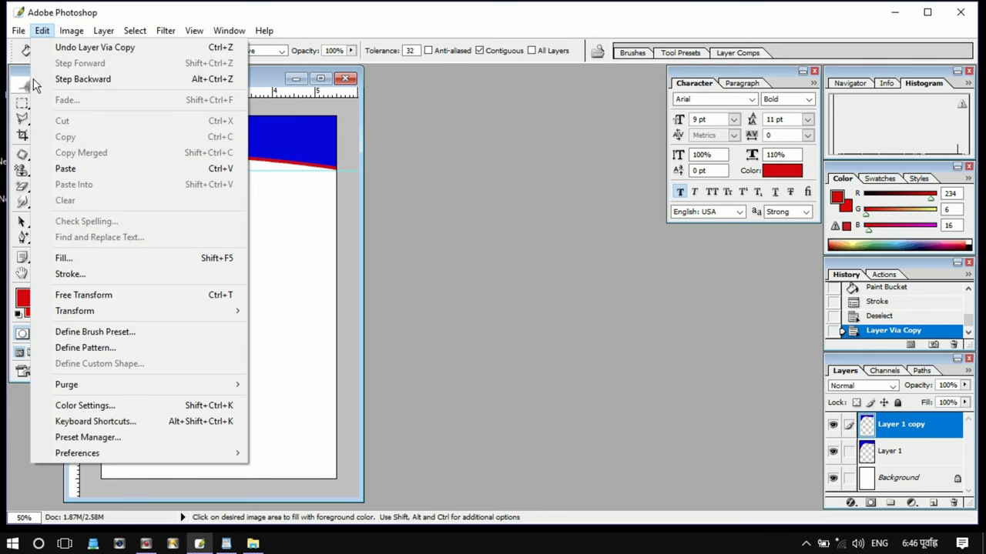
pyautogui.click(85, 296)
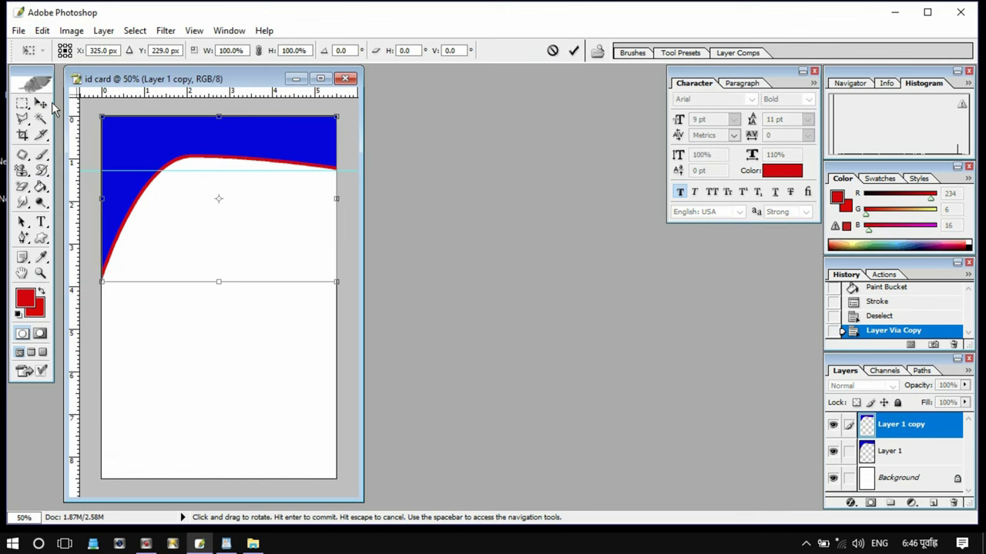
pyautogui.click(42, 30)
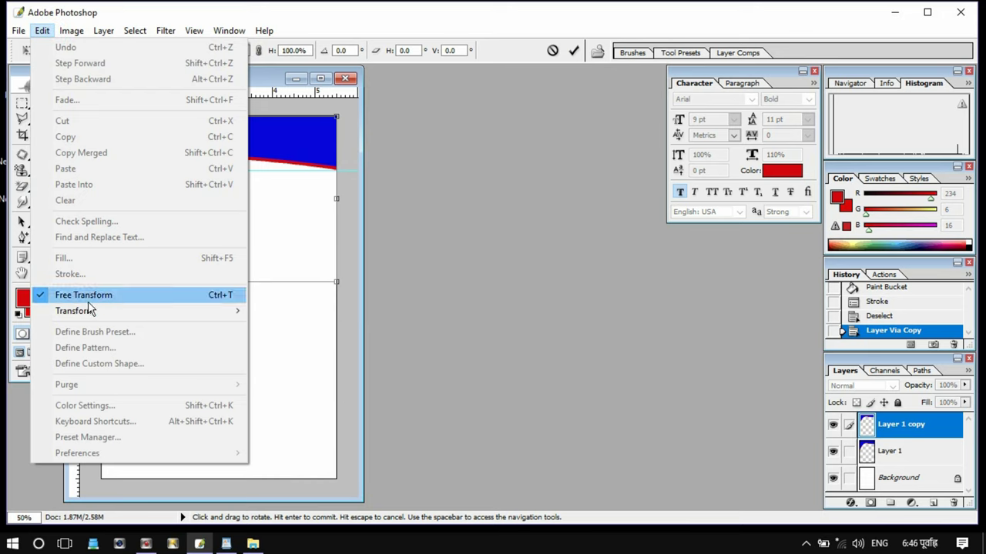
pyautogui.moveTo(75, 310)
pyautogui.click(308, 410)
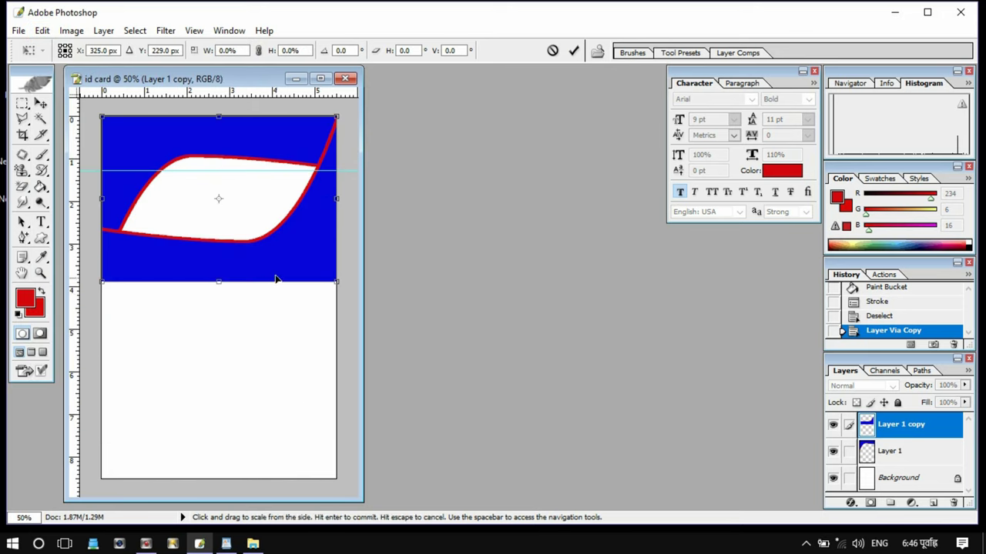
pyautogui.moveTo(270, 269); pyautogui.dragTo(273, 428)
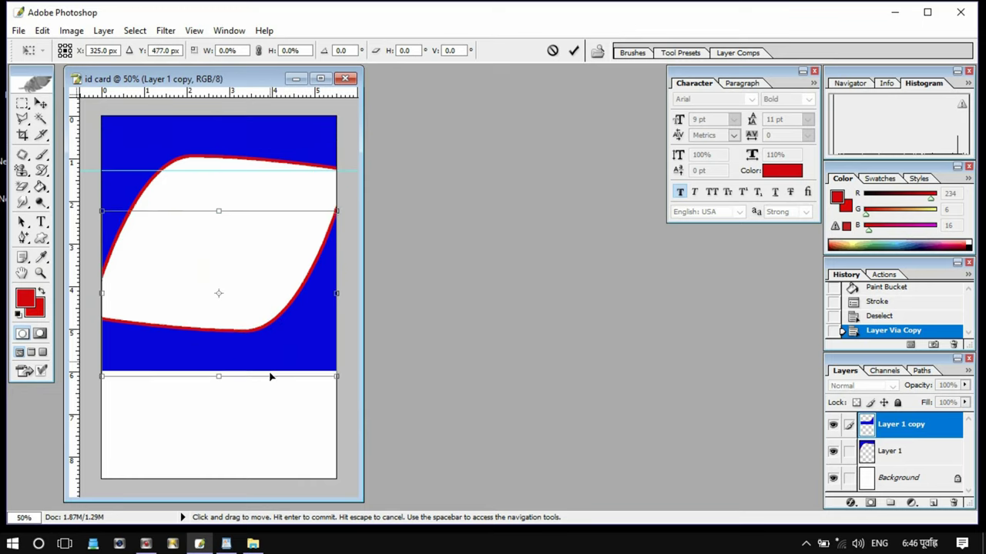
pyautogui.moveTo(273, 428); pyautogui.dragTo(271, 471)
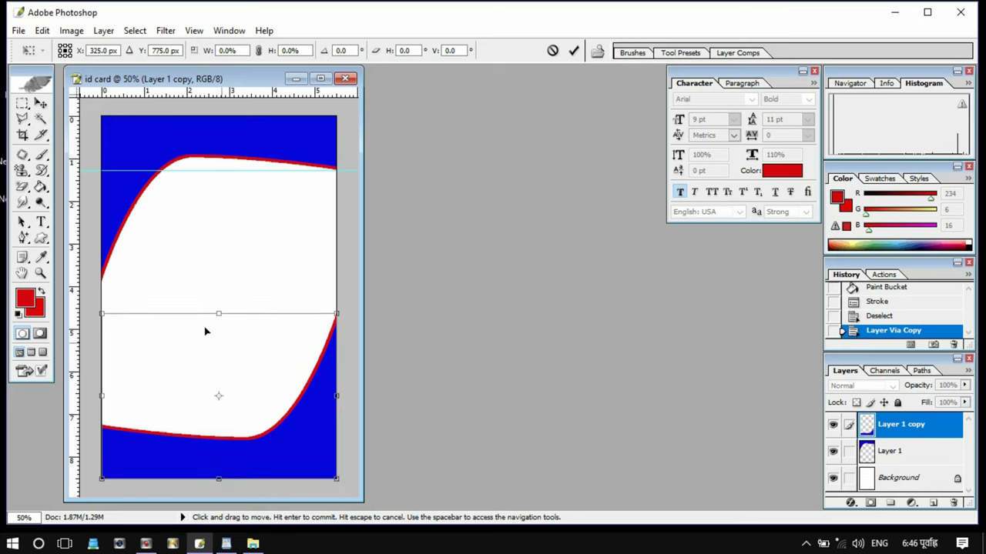
pyautogui.click(41, 103)
pyautogui.click(435, 220)
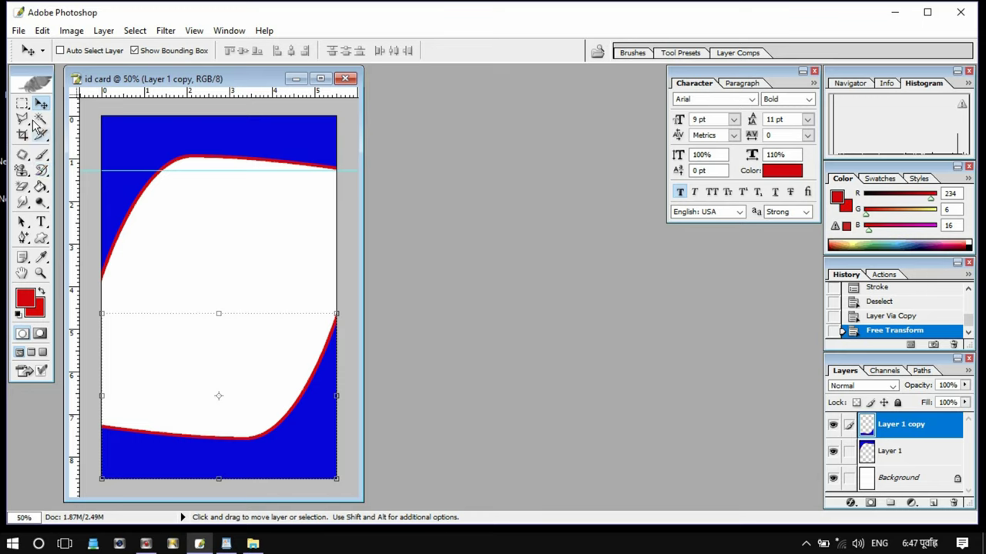
pyautogui.click(41, 223)
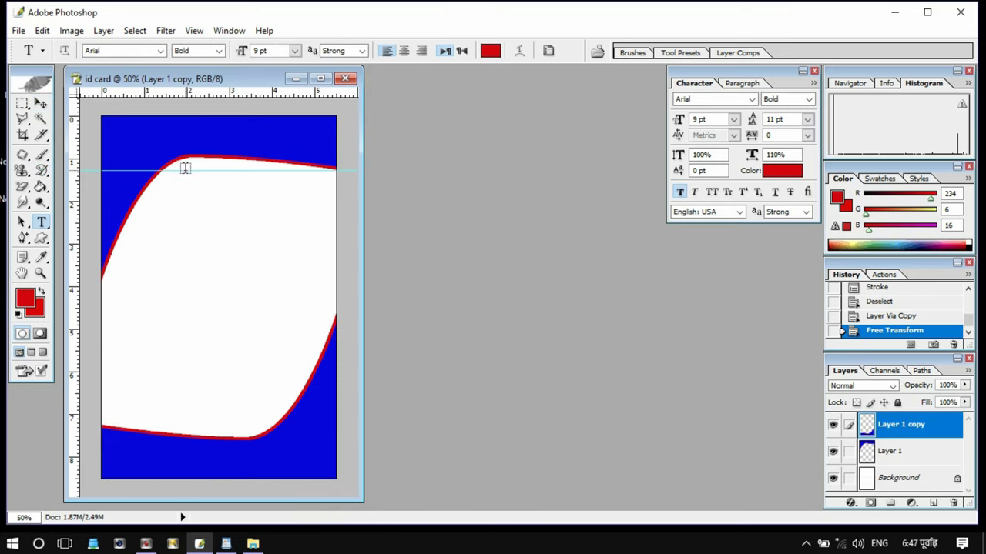
pyautogui.moveTo(185, 168)
pyautogui.mouseDown()
pyautogui.moveTo(278, 173)
pyautogui.moveTo(324, 190)
pyautogui.mouseUp()
# Copy 'creativeunion' from the Name line of the WordPad ID details.
pyautogui.moveTo(324, 190); pyautogui.dragTo(326, 192)
pyautogui.click(226, 543)
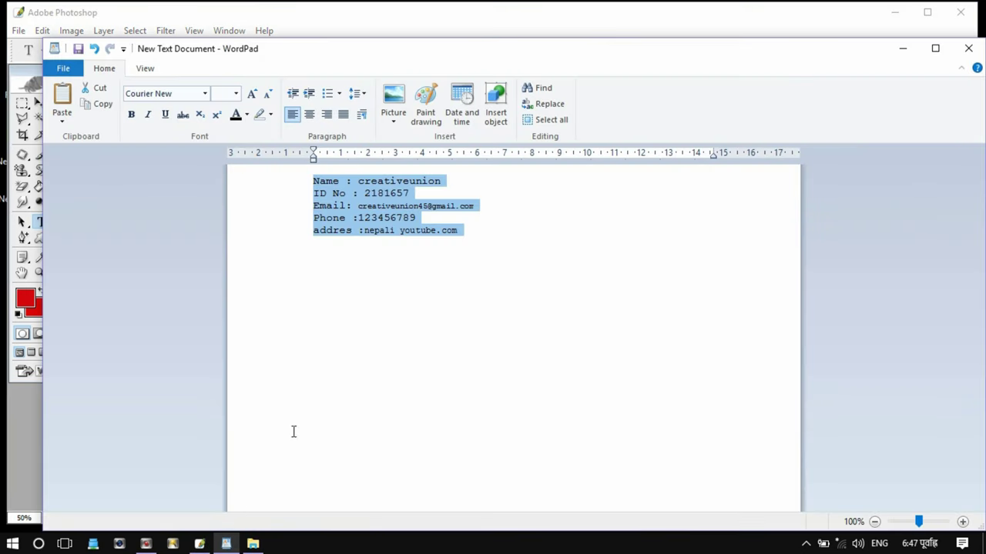
pyautogui.click(366, 187)
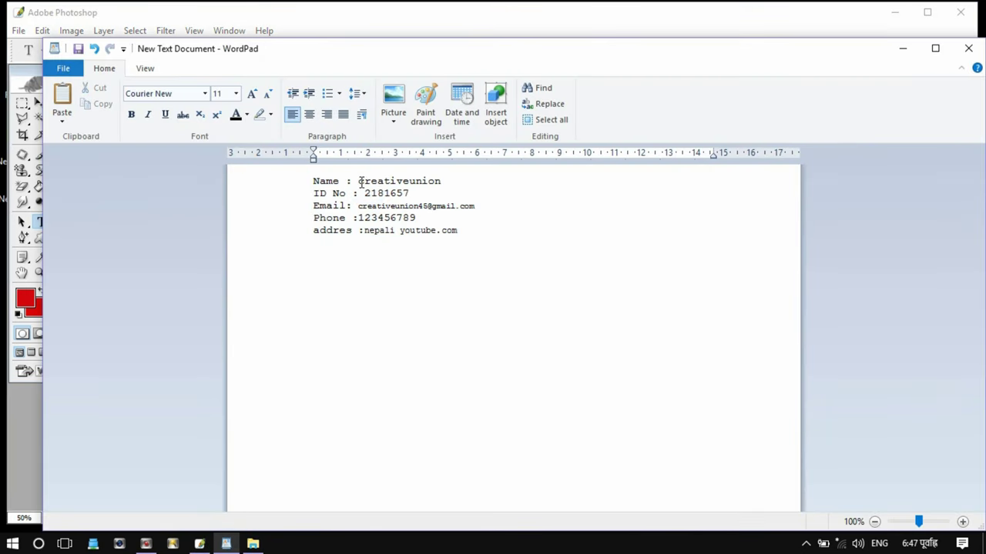
pyautogui.moveTo(359, 183); pyautogui.dragTo(442, 180)
pyautogui.rightClick(429, 185)
pyautogui.click(461, 208)
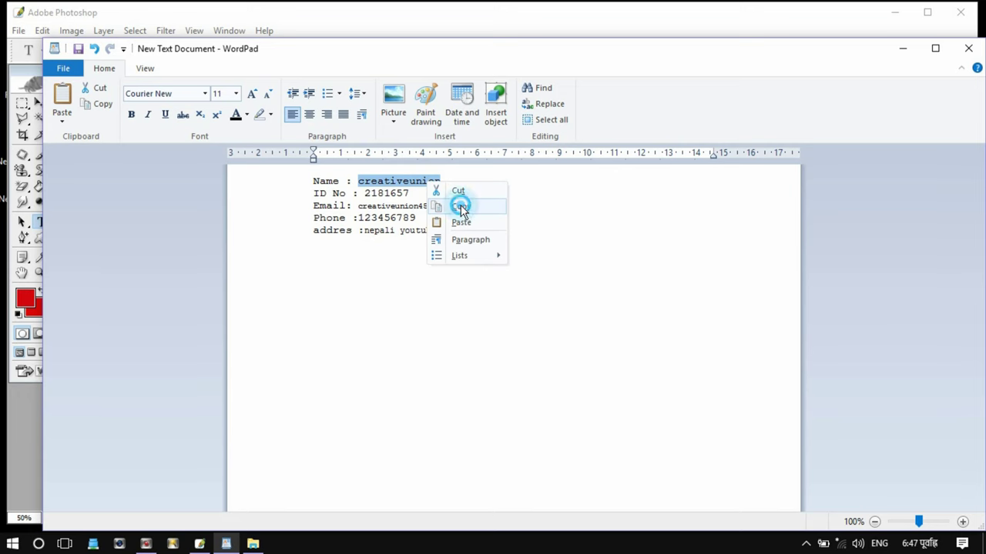
pyautogui.click(902, 49)
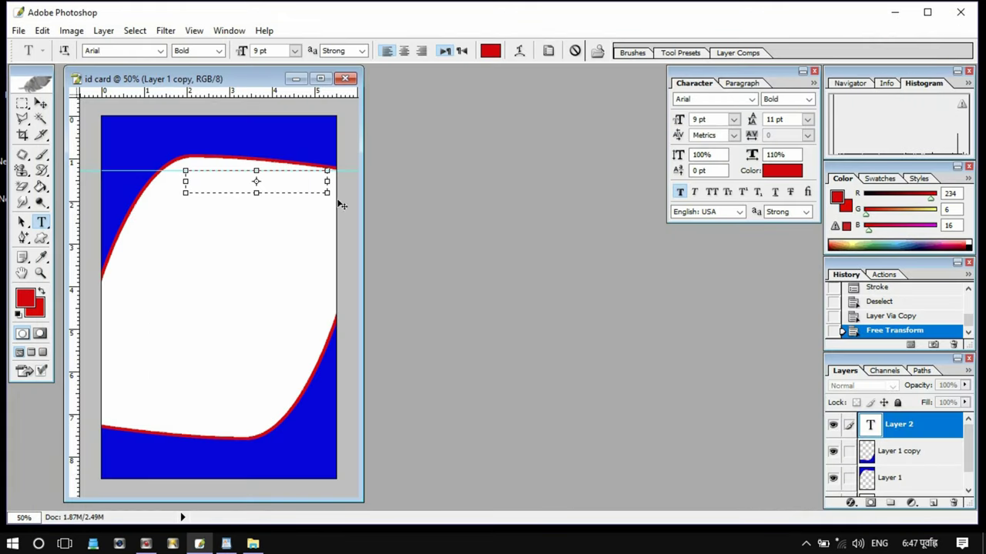
# Paste the name into the text box and space it as 'creative union'.
pyautogui.rightClick(223, 186)
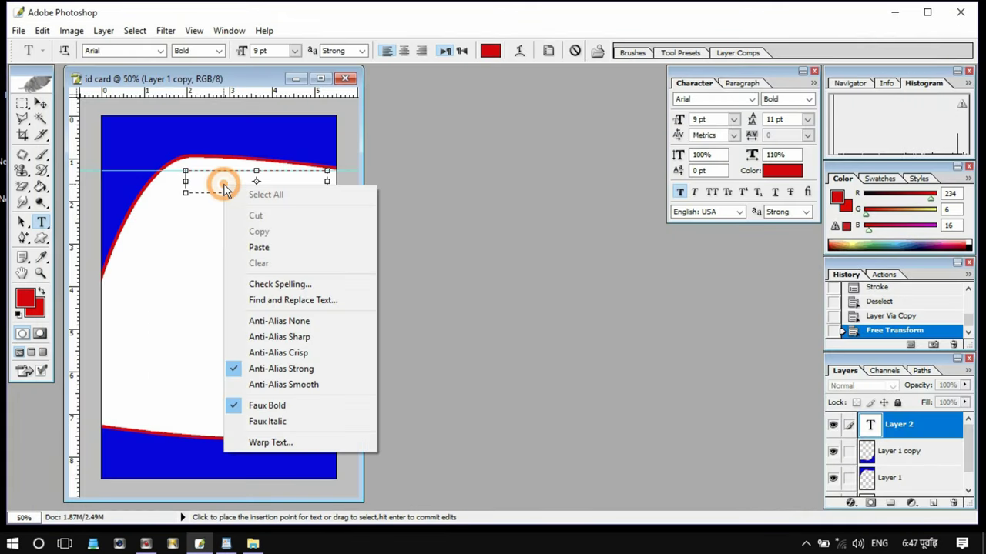
pyautogui.click(258, 248)
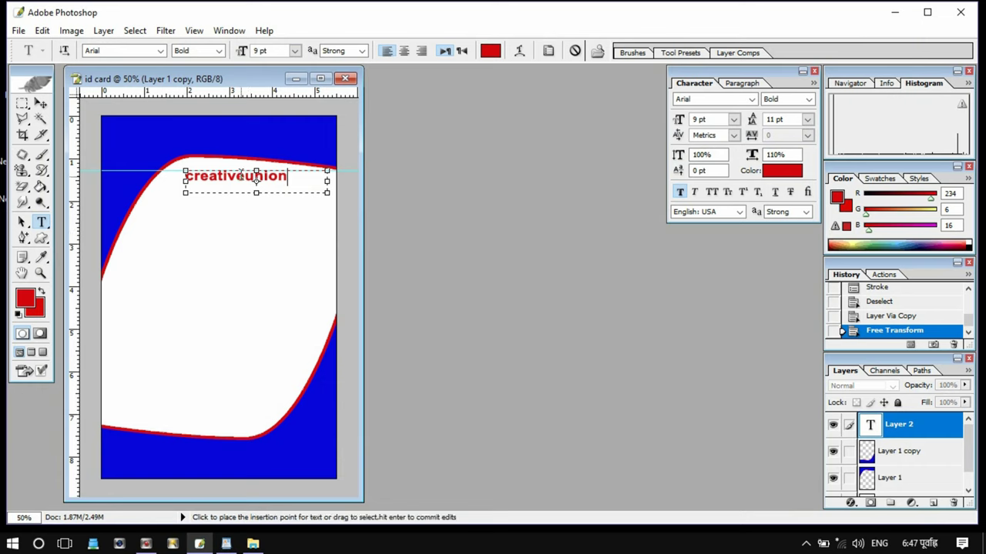
pyautogui.click(245, 177)
pyautogui.moveTo(305, 182); pyautogui.dragTo(167, 177)
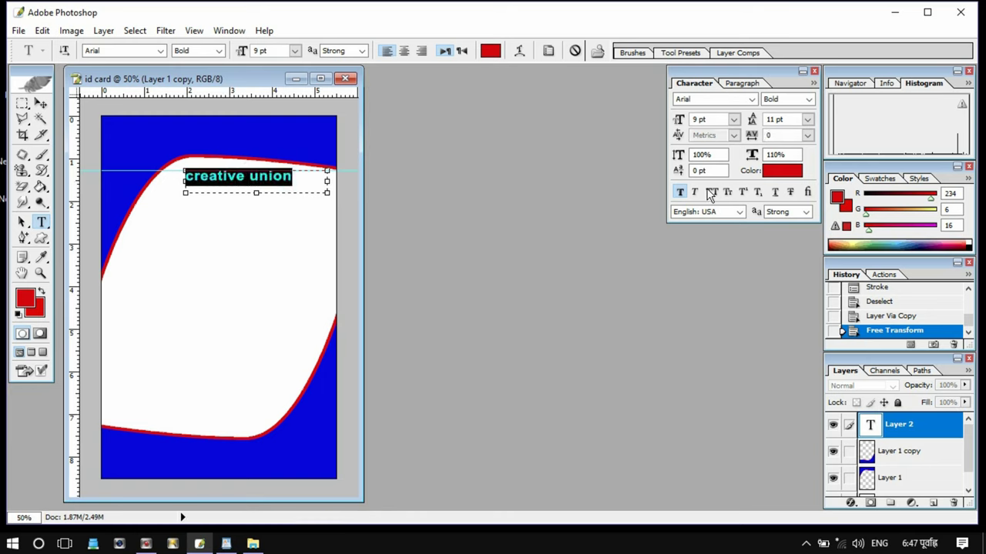
# Make the title faux bold and near-black, then commit it.
pyautogui.click(681, 192)
pyautogui.click(781, 170)
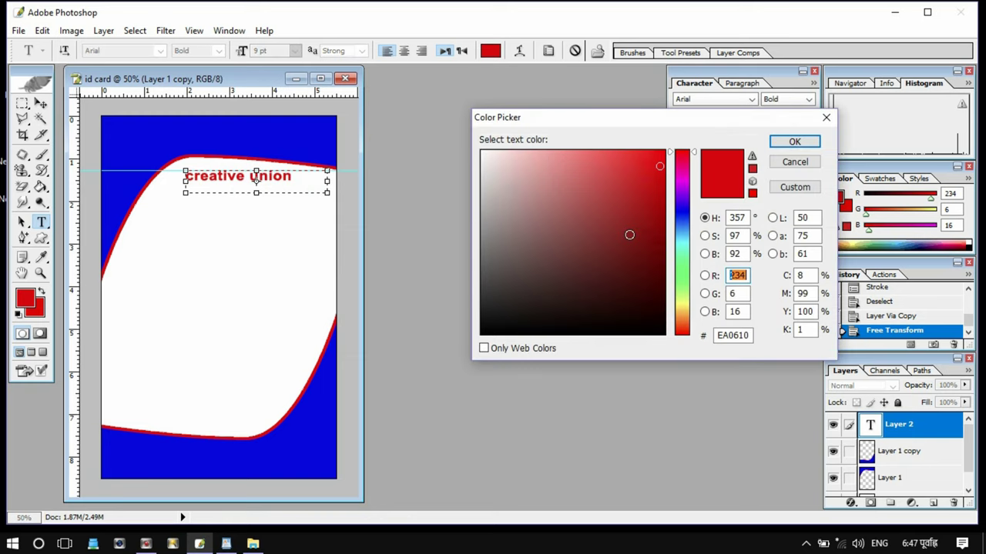
pyautogui.click(649, 330)
pyautogui.moveTo(649, 329); pyautogui.dragTo(650, 331)
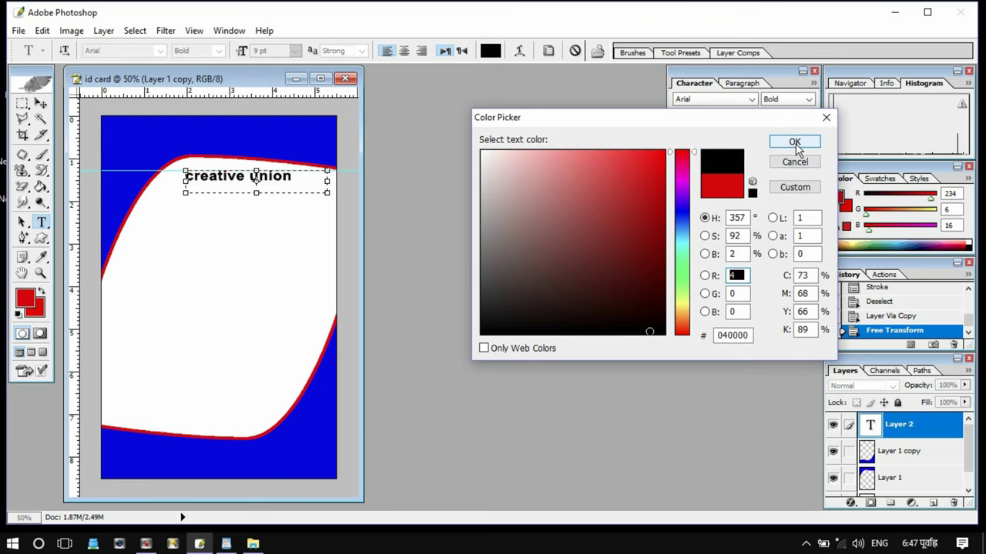
pyautogui.click(795, 143)
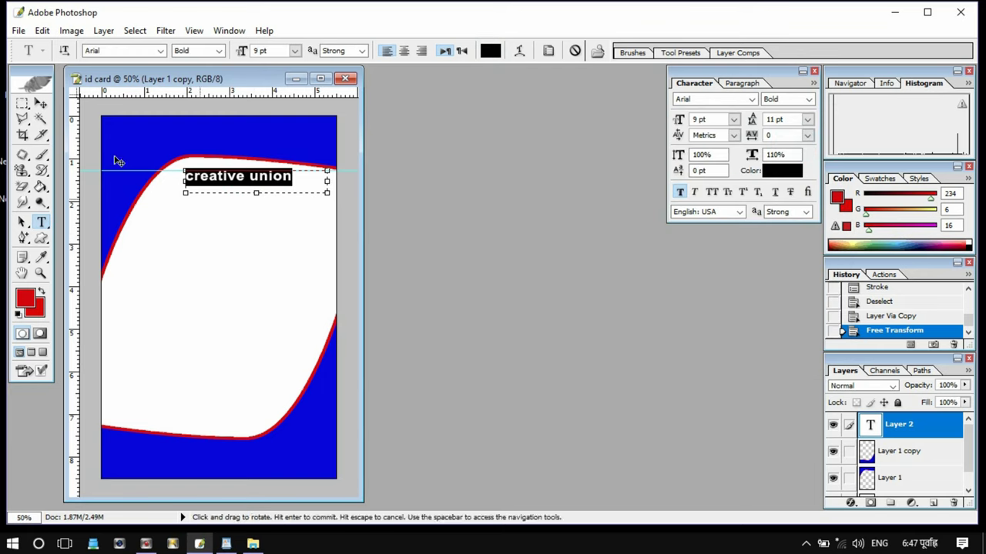
pyautogui.click(41, 103)
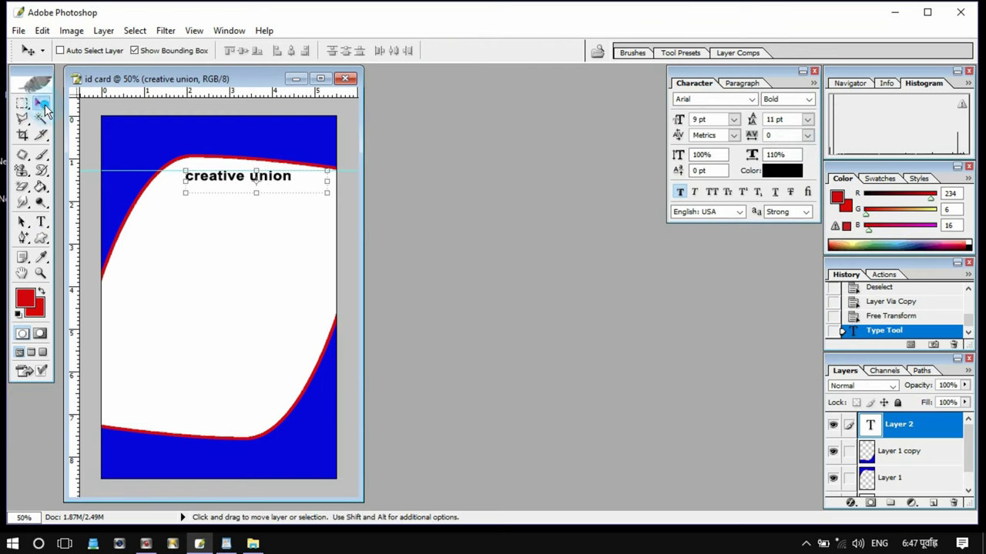
# Stretch the title to about 106.6% width, raise it slightly, and add a new empty layer.
pyautogui.click(327, 183)
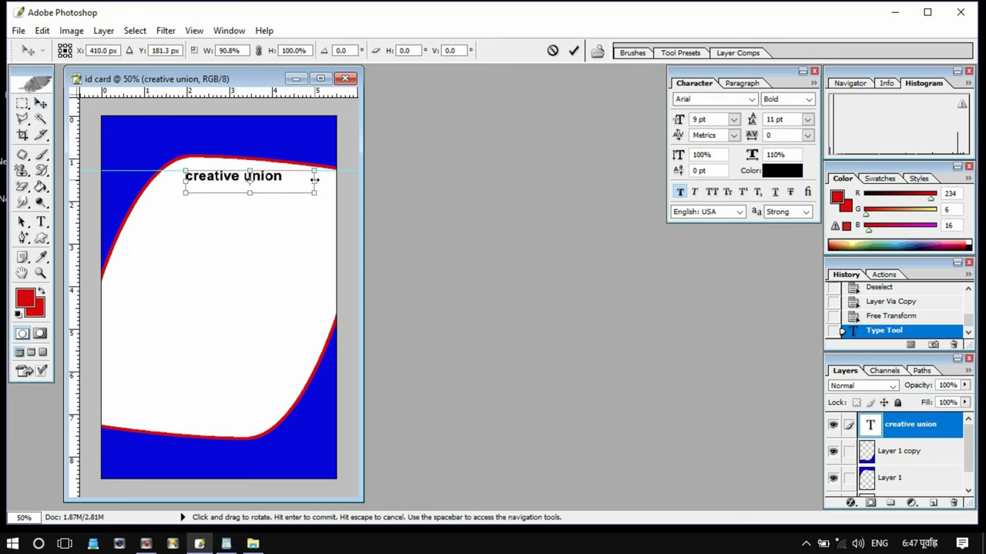
pyautogui.moveTo(327, 179); pyautogui.dragTo(333, 179)
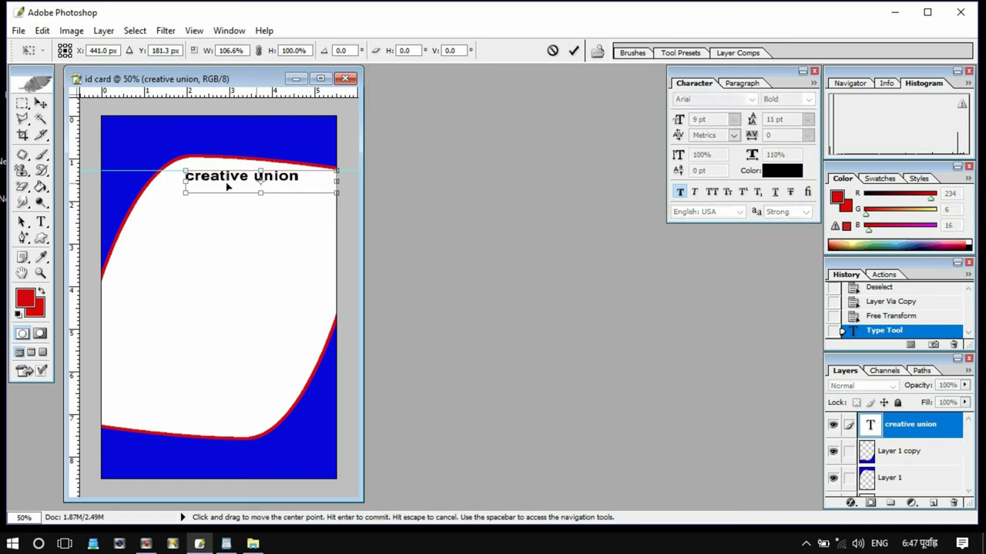
pyautogui.click(41, 102)
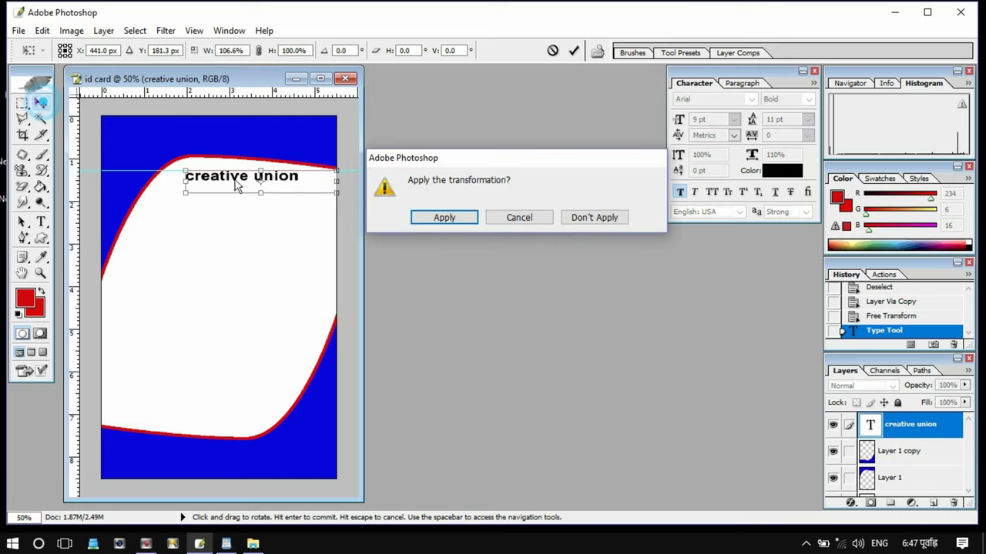
pyautogui.click(436, 218)
pyautogui.moveTo(235, 182); pyautogui.dragTo(232, 176)
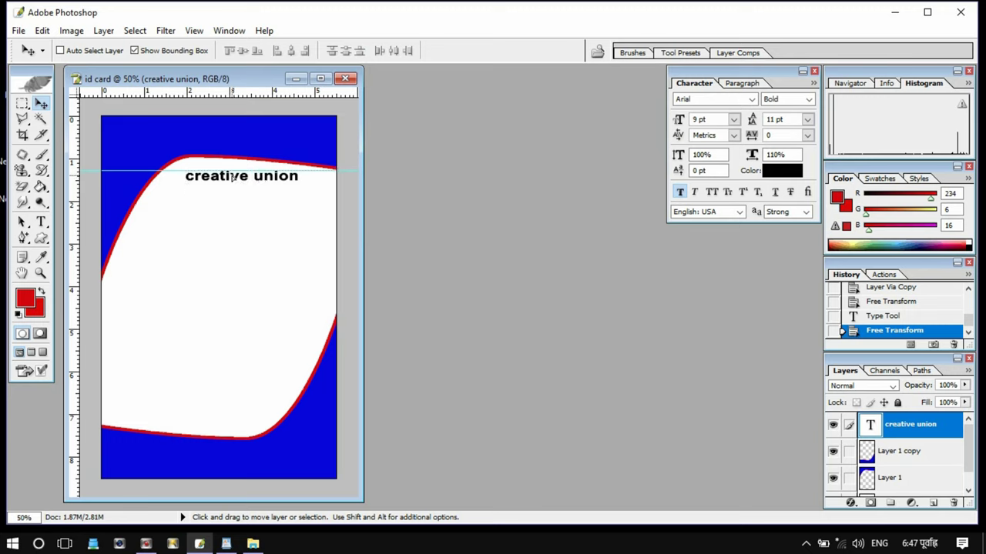
pyautogui.click(239, 178)
pyautogui.press('Up')
pyautogui.press('Up')
pyautogui.press('Up')
pyautogui.press('Up')
pyautogui.press('Up')
pyautogui.press('Up')
pyautogui.press('Up')
pyautogui.press('Up')
pyautogui.press('Up')
pyautogui.press('Up')
pyautogui.press('Up')
pyautogui.press('Up')
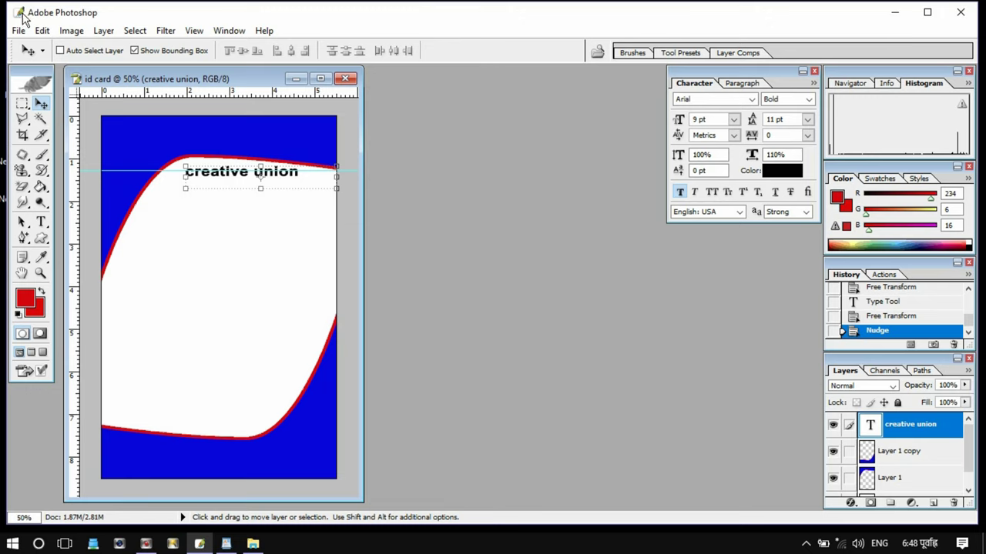
pyautogui.click(932, 504)
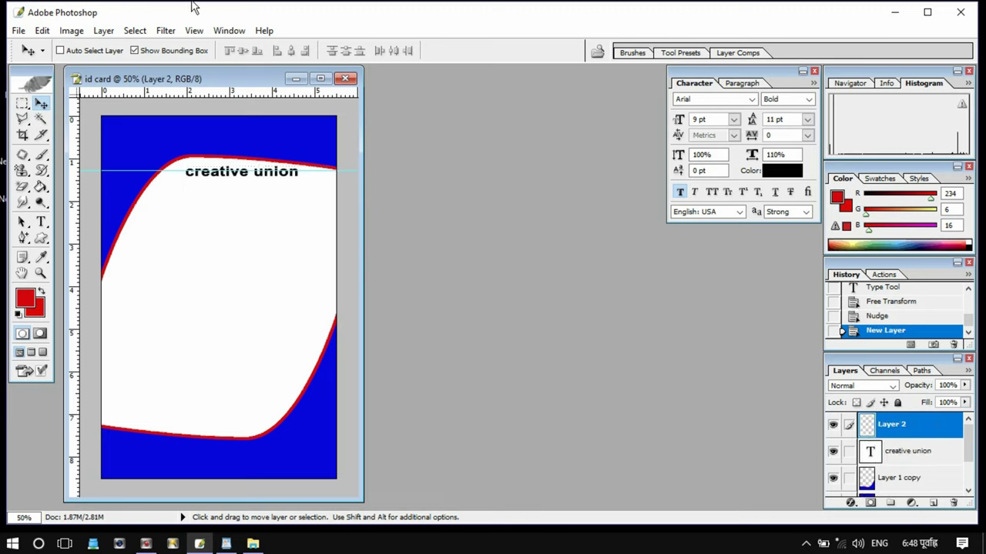
# Choose the Custom Shape tool with the star shape.
pyautogui.click(42, 238)
pyautogui.click(316, 51)
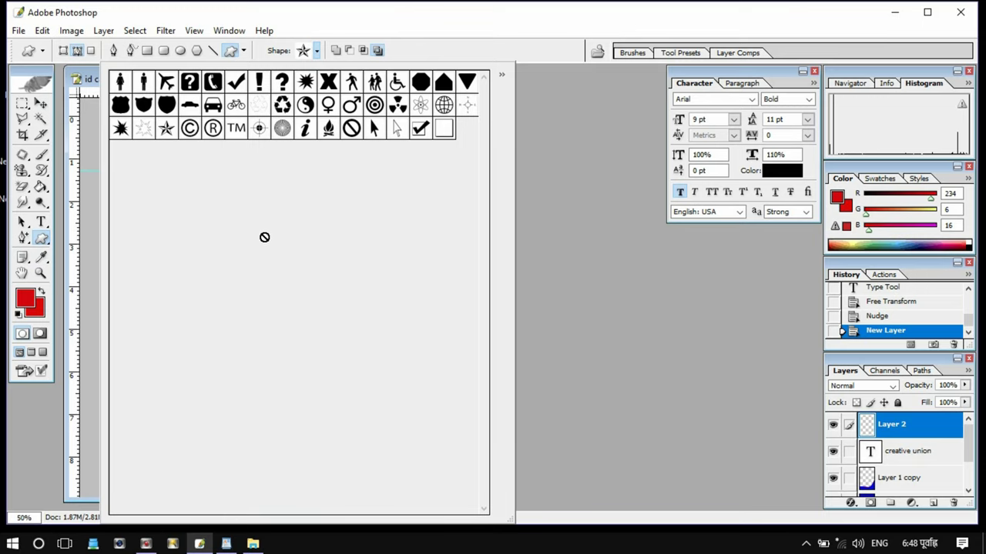
pyautogui.click(303, 52)
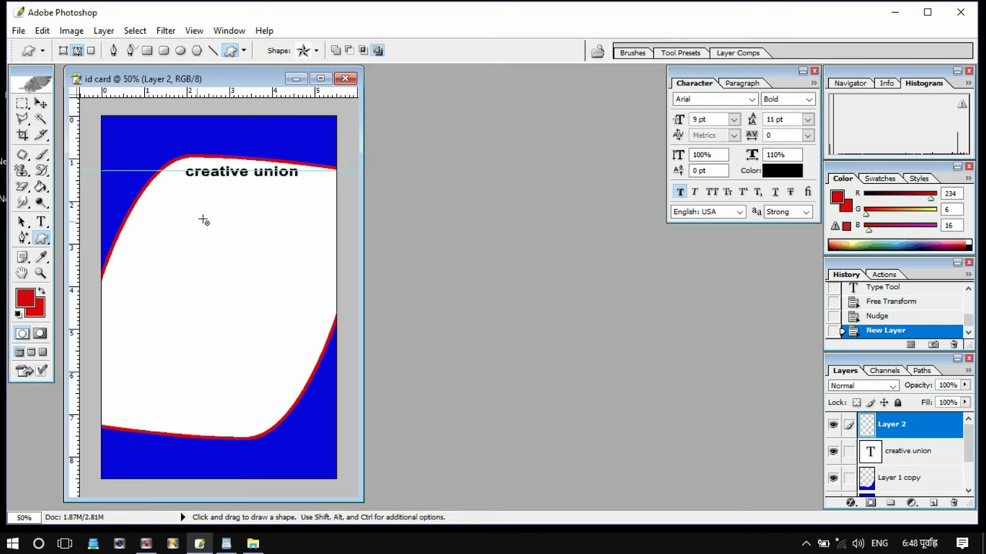
# Add a vertical guide at 50% of the card width.
pyautogui.click(193, 30)
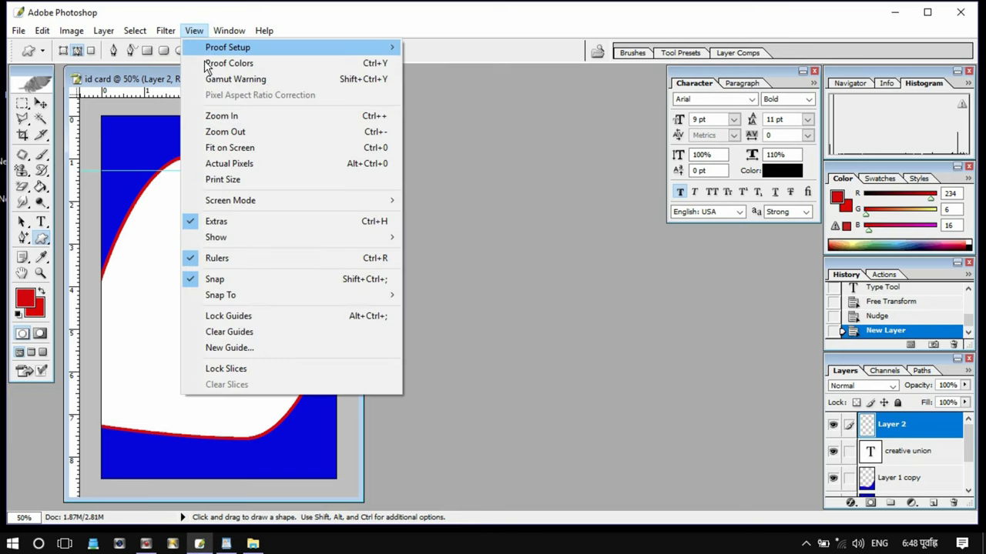
pyautogui.click(250, 350)
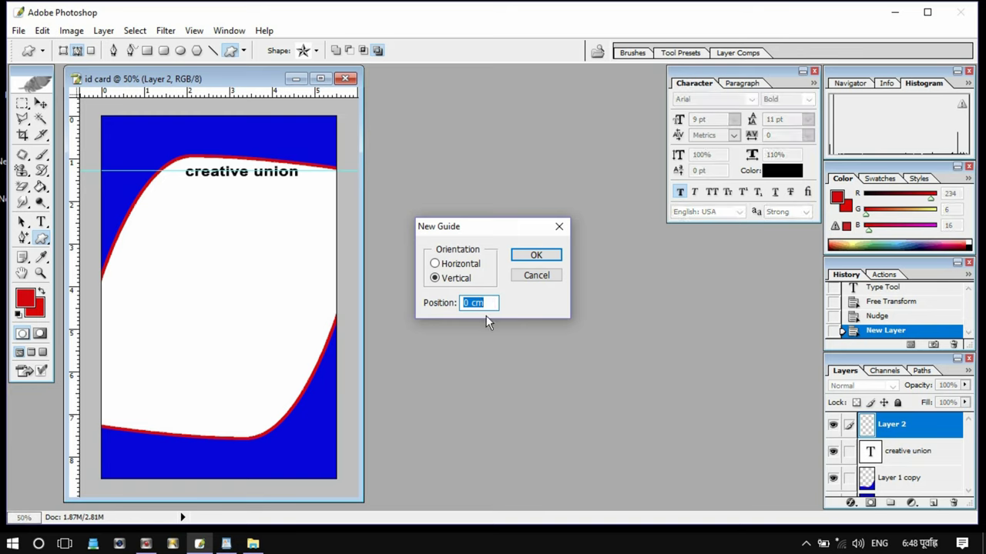
pyautogui.write('50')
pyautogui.write('%')
pyautogui.click(531, 255)
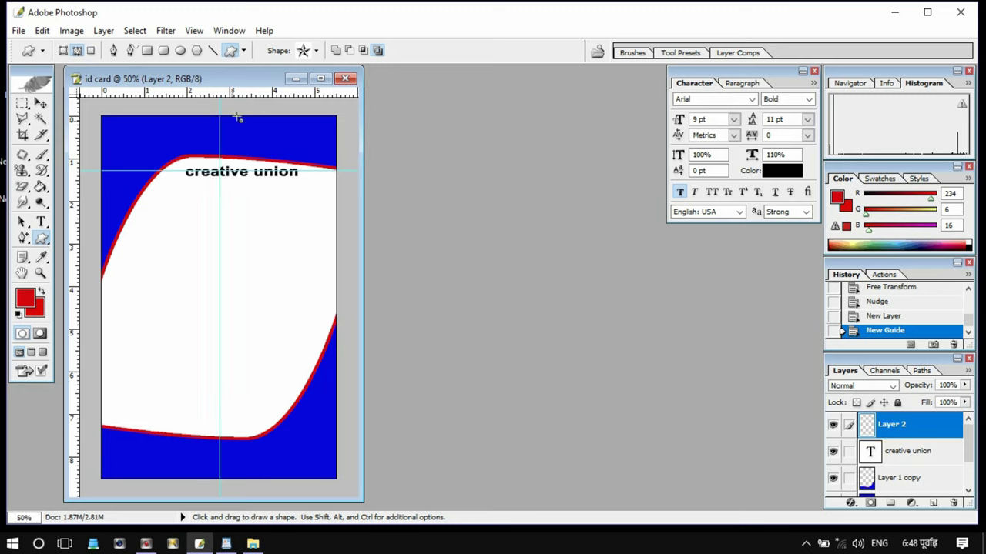
# Draw a star outline below the title on the centre guide and load it as a selection.
pyautogui.moveTo(208, 186)
pyautogui.mouseDown()
pyautogui.moveTo(266, 255)
pyautogui.moveTo(265, 235)
pyautogui.mouseUp()
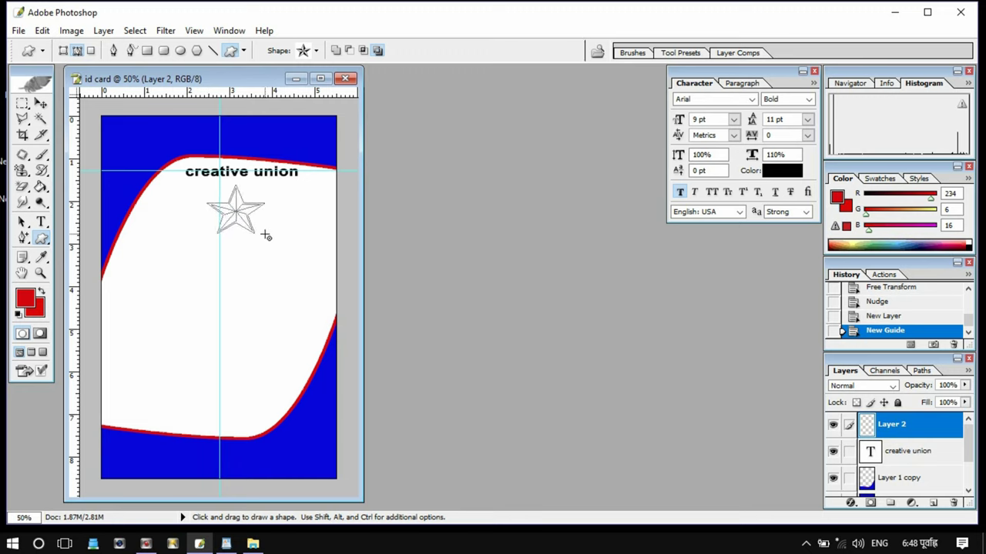
pyautogui.moveTo(266, 235); pyautogui.dragTo(266, 235)
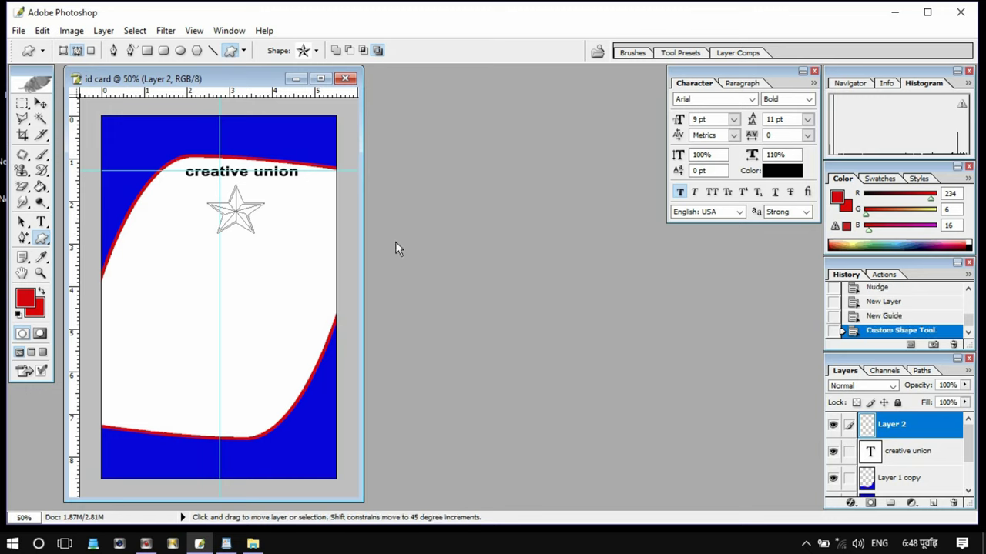
pyautogui.hotkey('ctrl', 'Return')
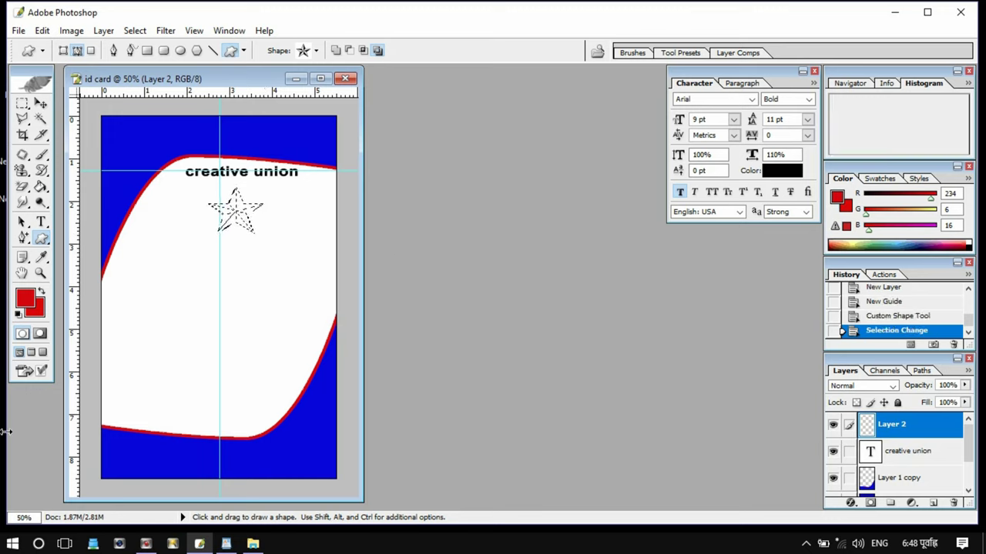
# Fill the star selection with the red foreground colour, then deselect it.
pyautogui.click(25, 301)
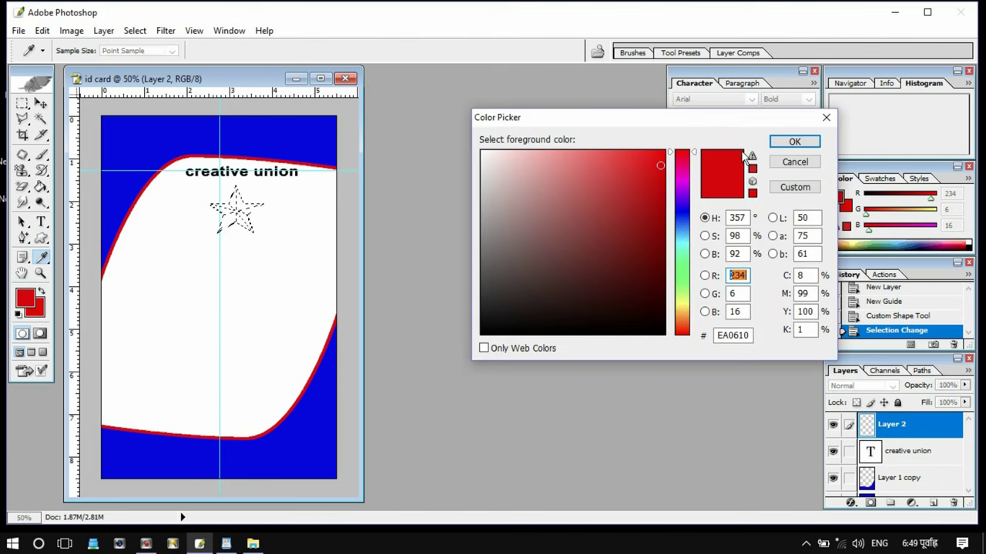
pyautogui.click(774, 142)
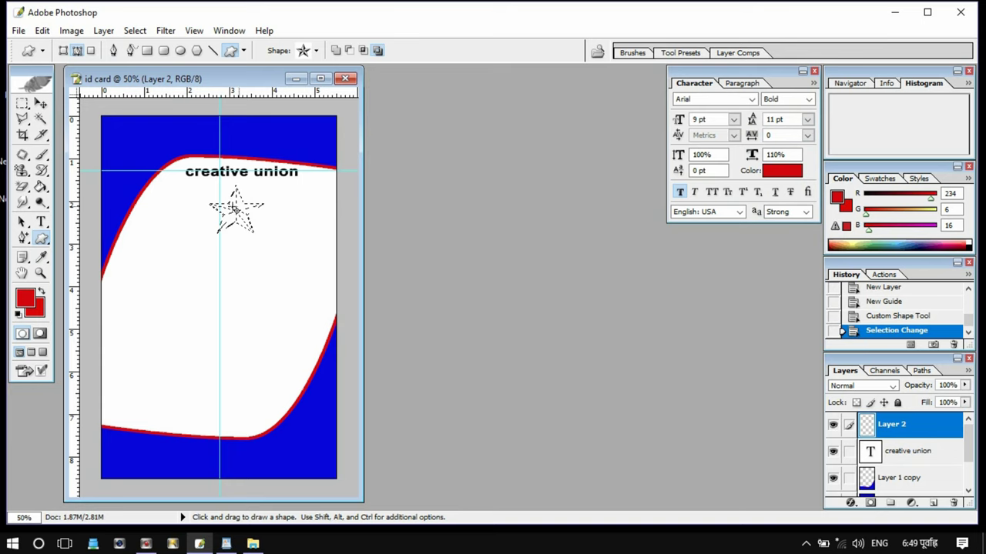
pyautogui.click(40, 186)
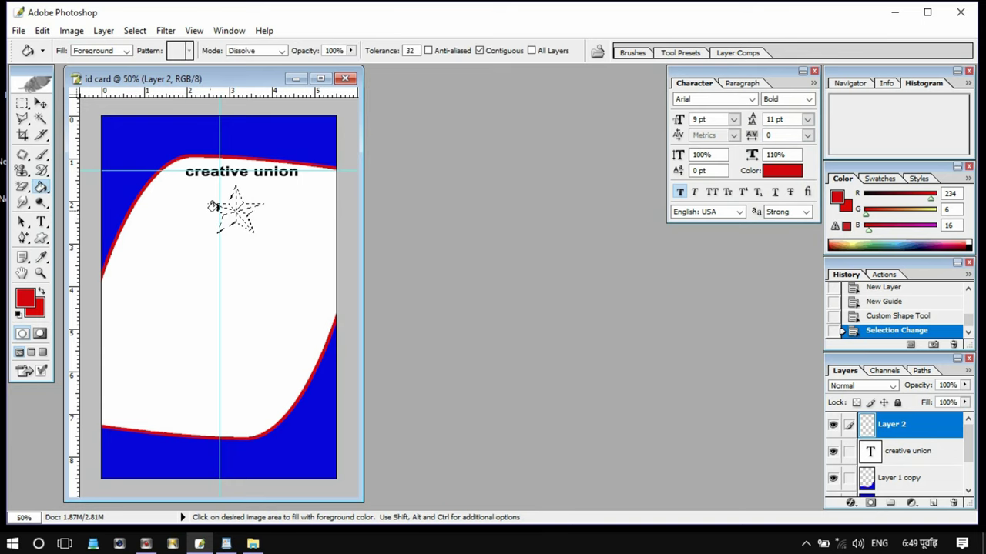
pyautogui.click(233, 208)
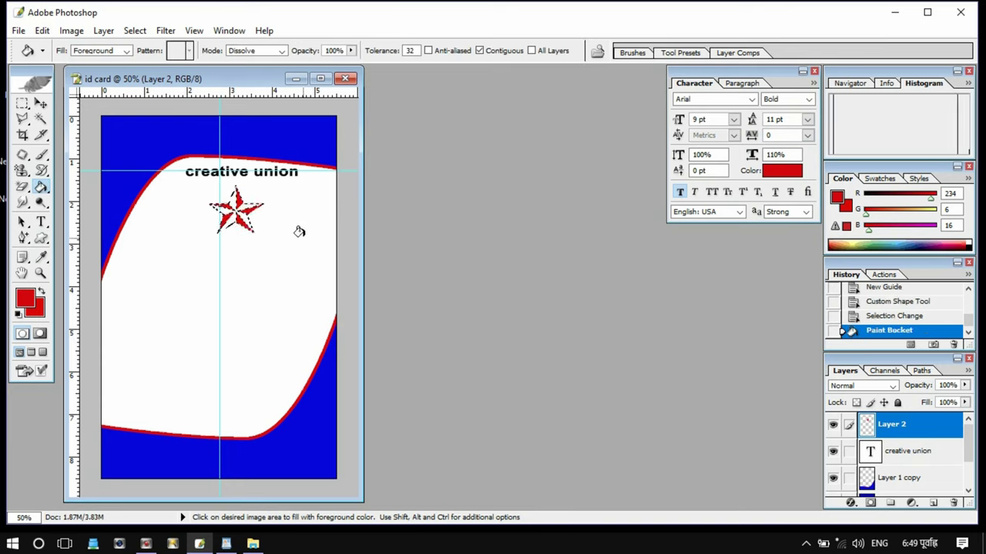
pyautogui.click(135, 30)
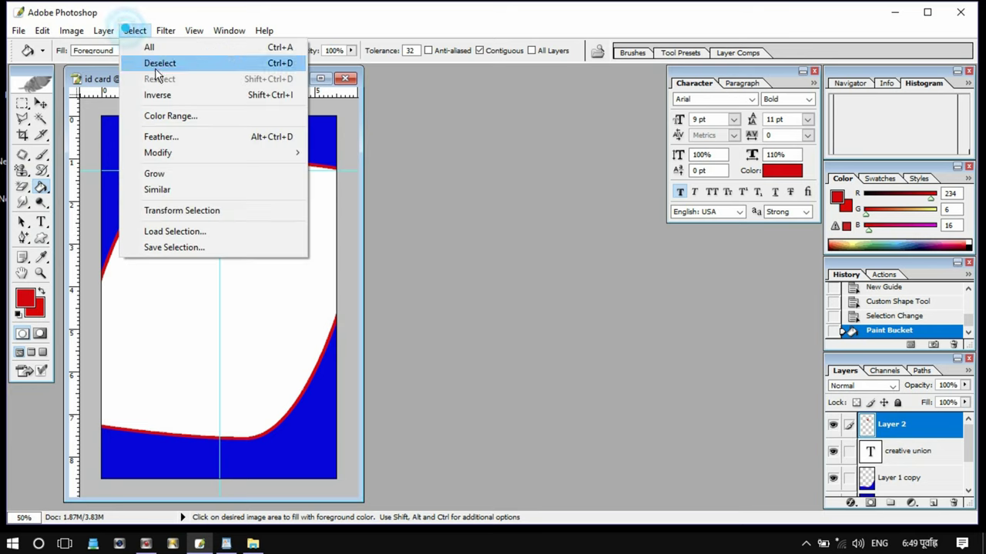
pyautogui.click(160, 63)
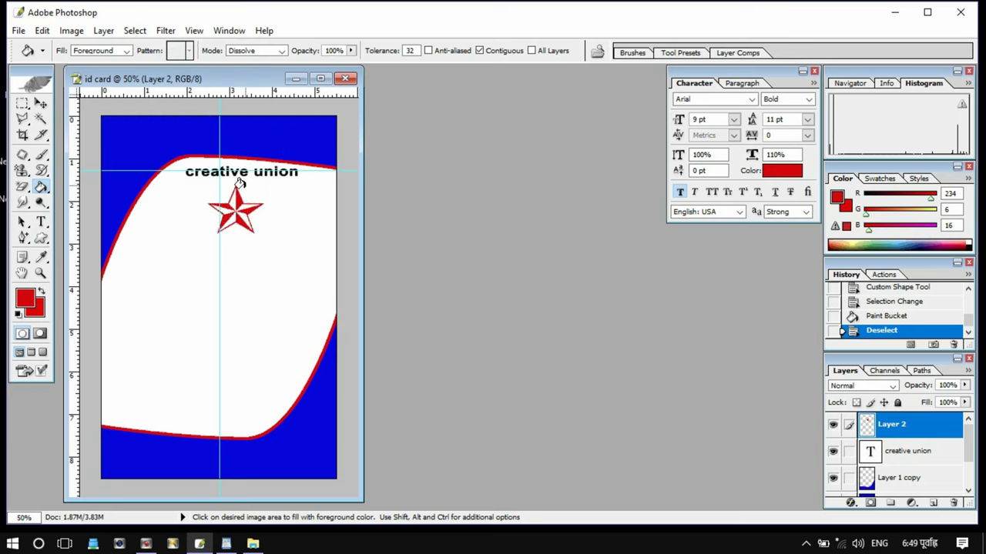
pyautogui.click(41, 102)
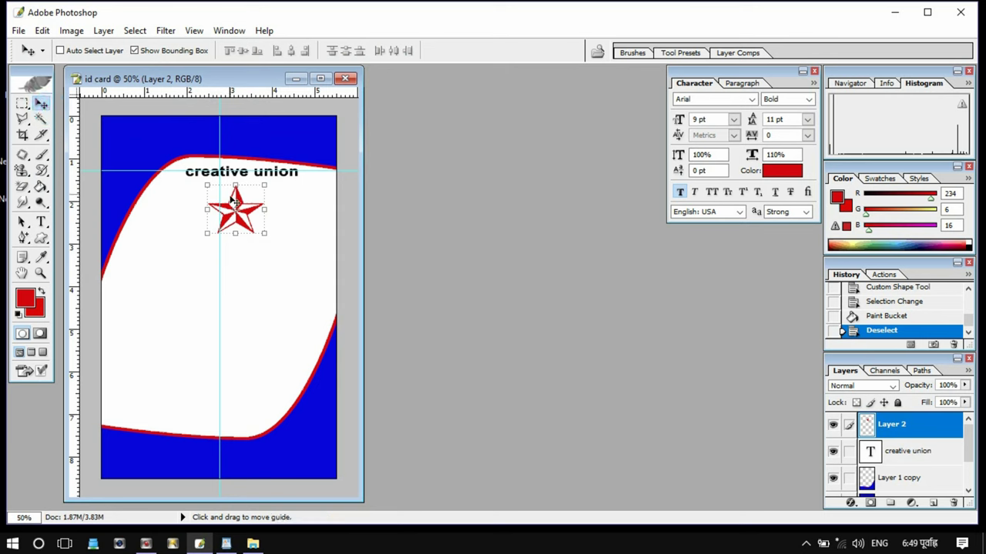
# Free Transform the red star slightly up and left, then commit it.
pyautogui.hotkey('ctrl', 't')
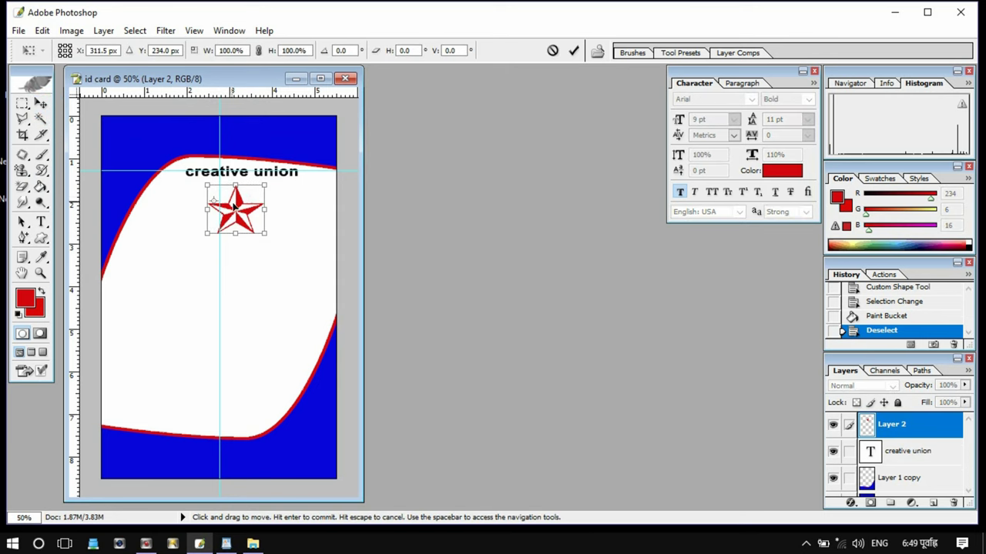
pyautogui.moveTo(242, 212); pyautogui.dragTo(226, 206)
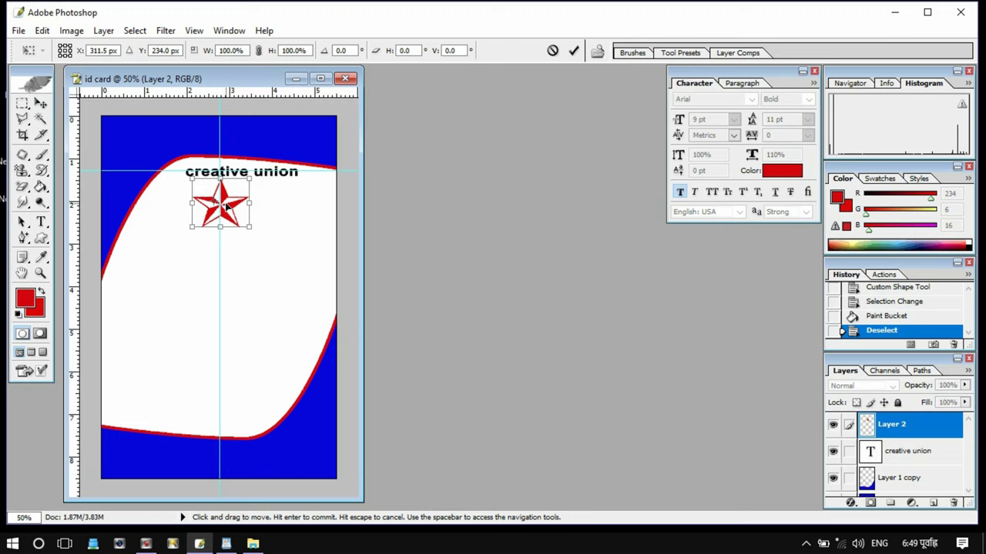
pyautogui.moveTo(225, 205); pyautogui.dragTo(224, 204)
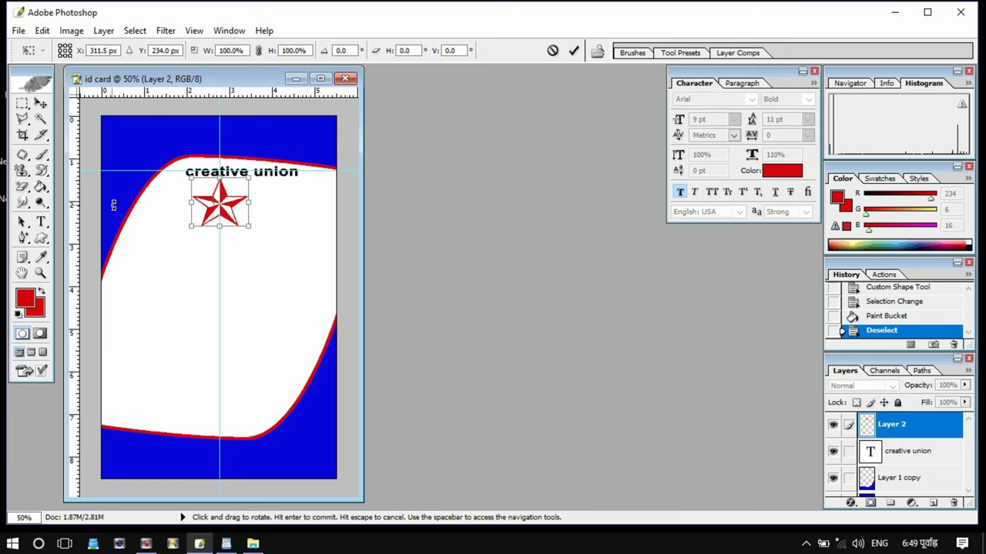
pyautogui.press('Return')
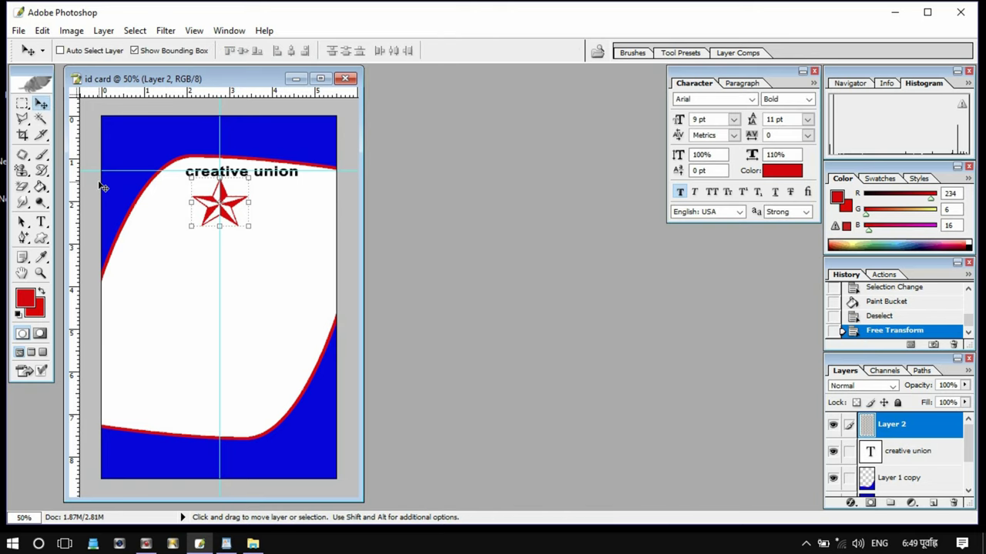
pyautogui.click(25, 103)
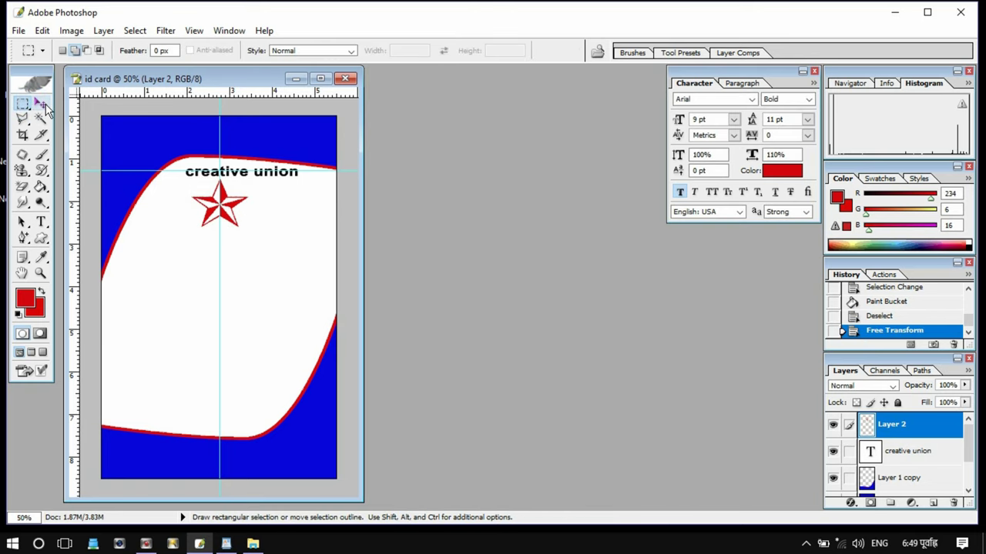
pyautogui.click(42, 105)
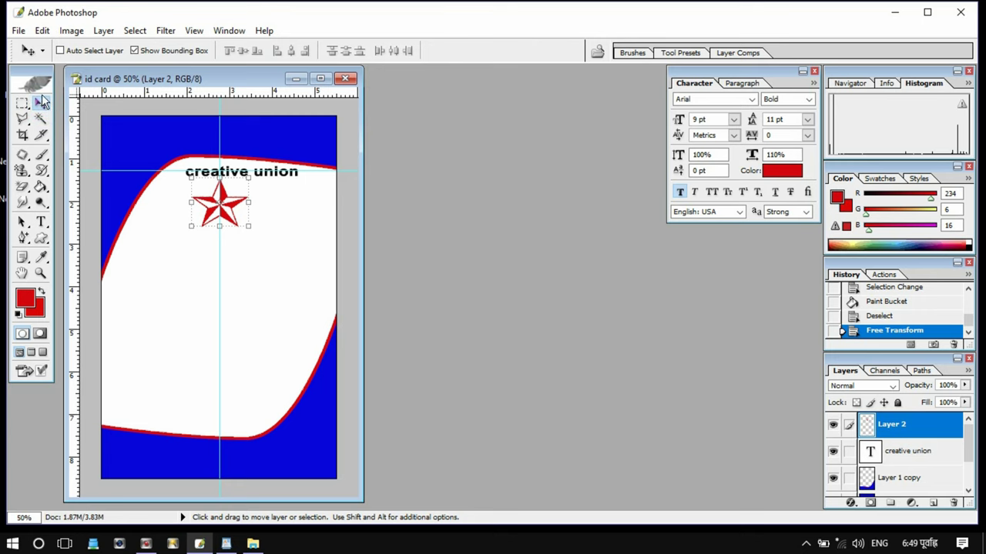
pyautogui.click(18, 31)
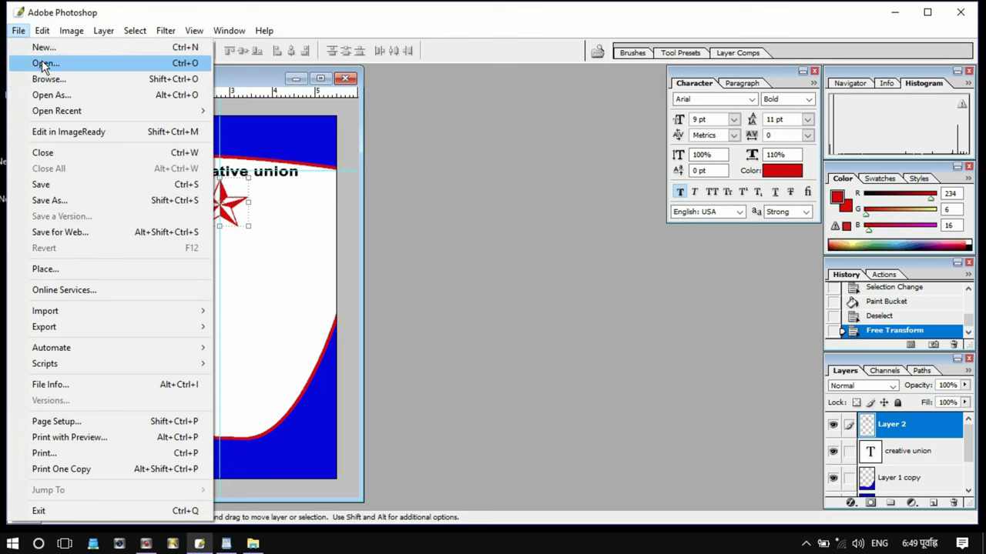
# Open bi.jpg and drag the portrait onto the id card.
pyautogui.click(44, 64)
pyautogui.doubleClick(409, 190)
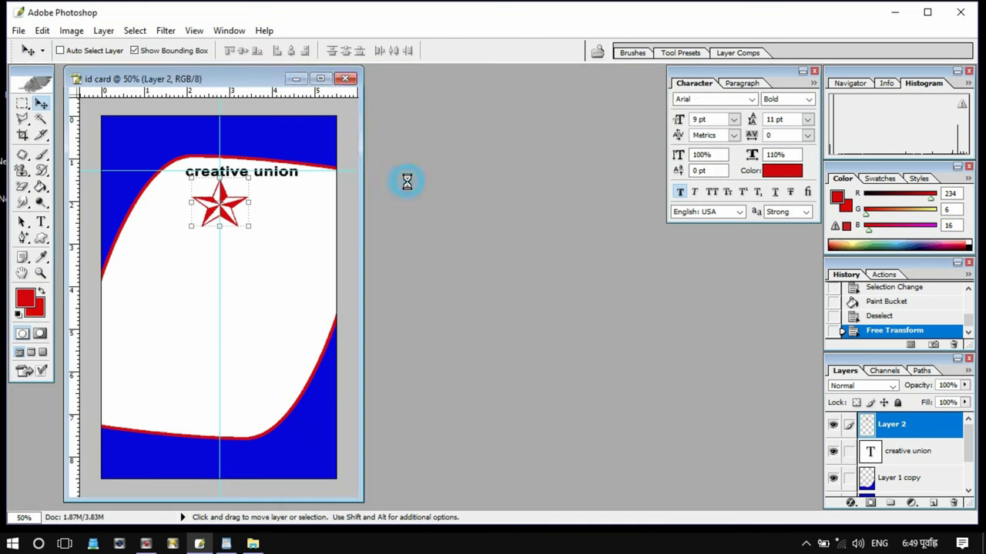
pyautogui.moveTo(121, 85); pyautogui.dragTo(491, 157)
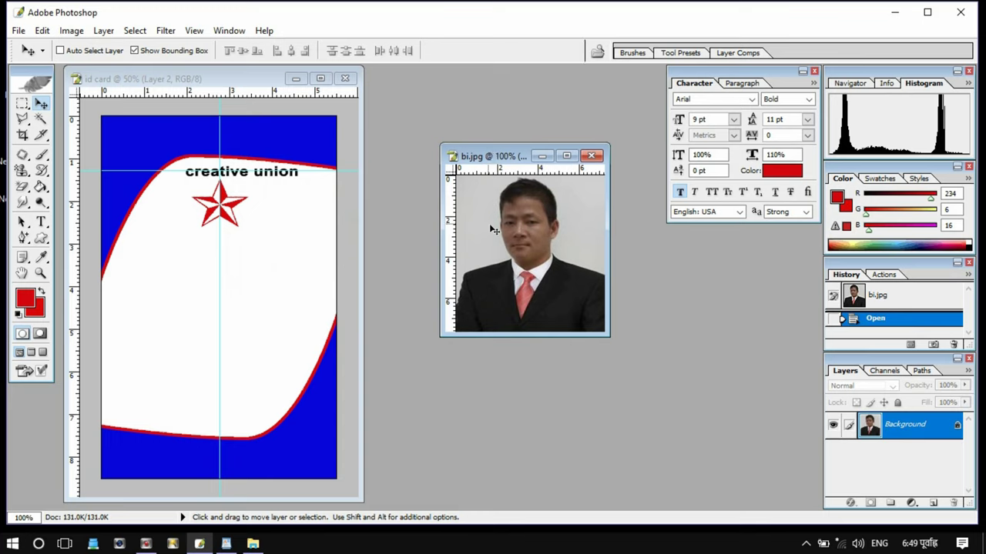
pyautogui.moveTo(497, 231); pyautogui.dragTo(225, 248)
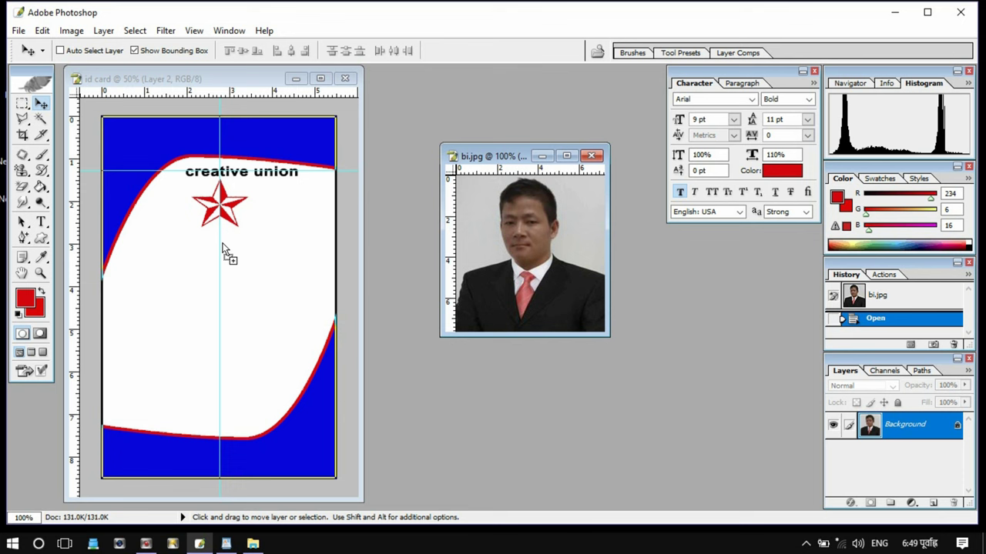
# Scale the portrait to about 80% and position it just below the red star.
pyautogui.hotkey('ctrl', 't')
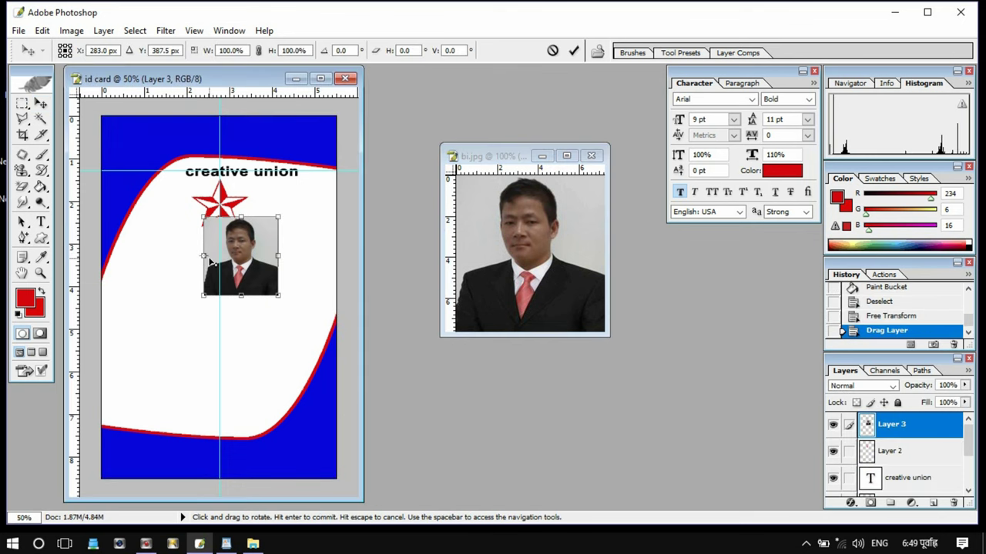
pyautogui.moveTo(255, 241); pyautogui.dragTo(236, 257)
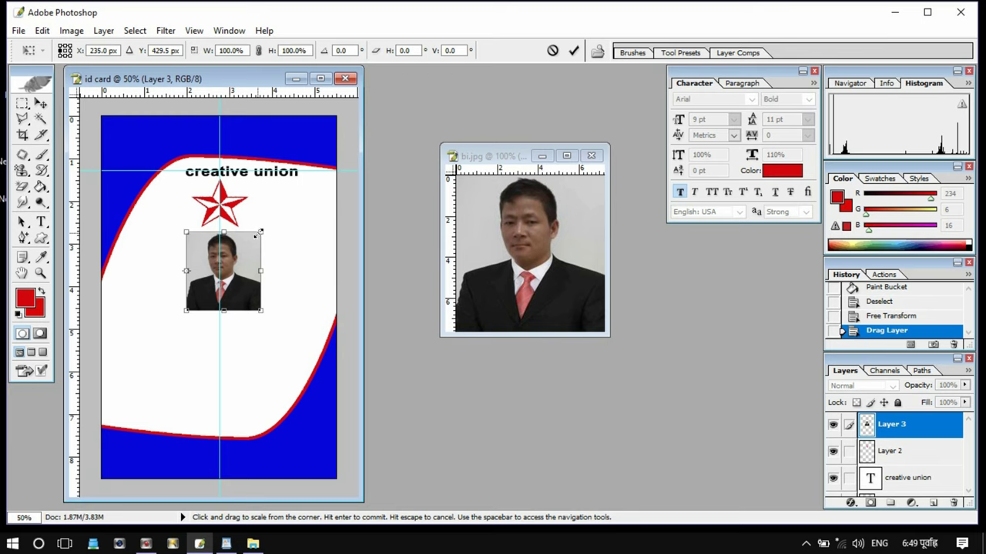
pyautogui.moveTo(260, 232); pyautogui.dragTo(242, 253)
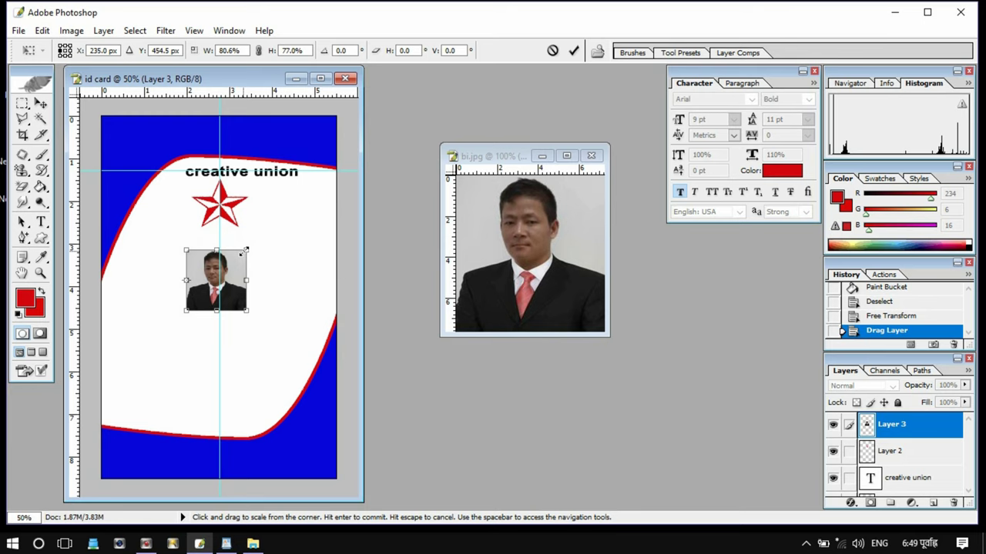
pyautogui.moveTo(230, 279); pyautogui.dragTo(236, 259)
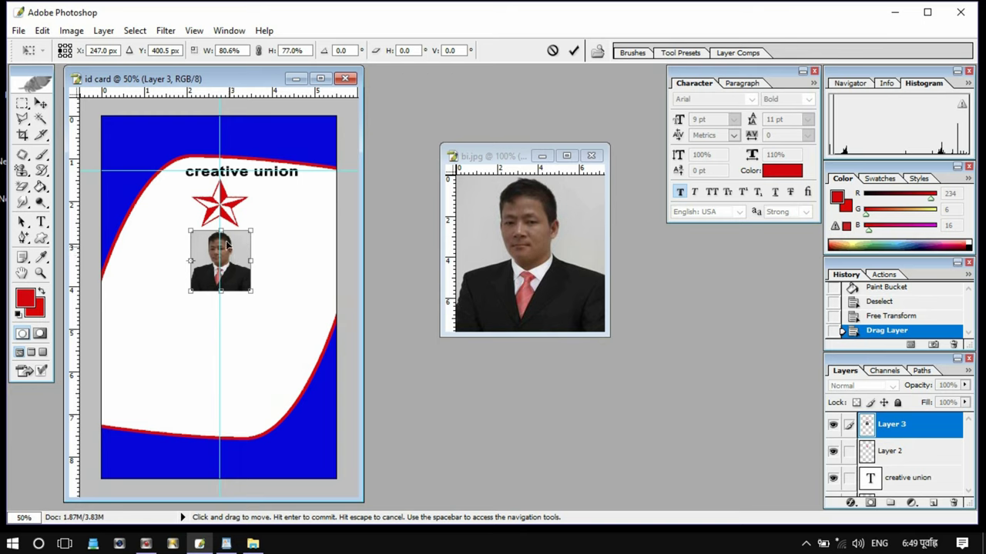
pyautogui.press('Left')
pyautogui.press('Left')
pyautogui.press('Left')
pyautogui.press('Left')
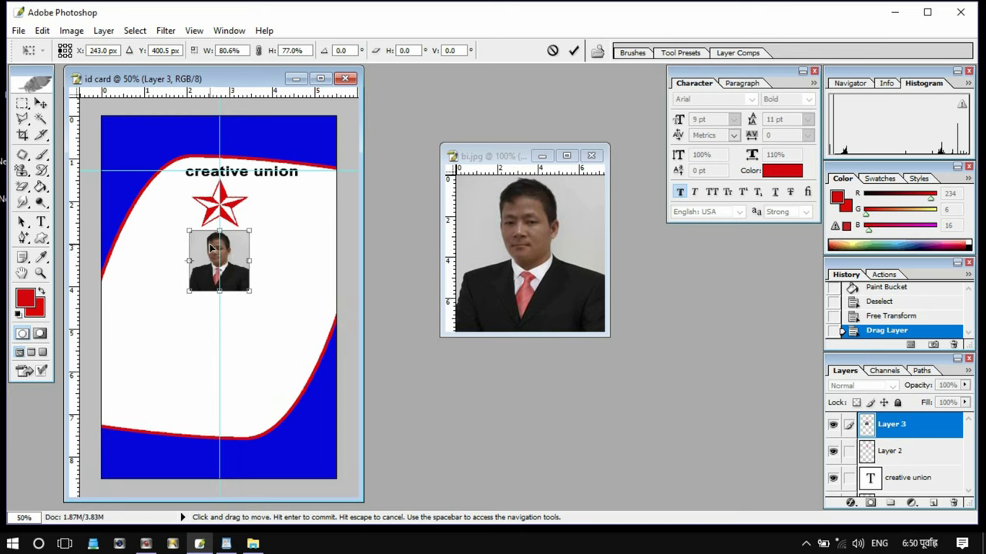
pyautogui.press('Up')
pyautogui.press('Up')
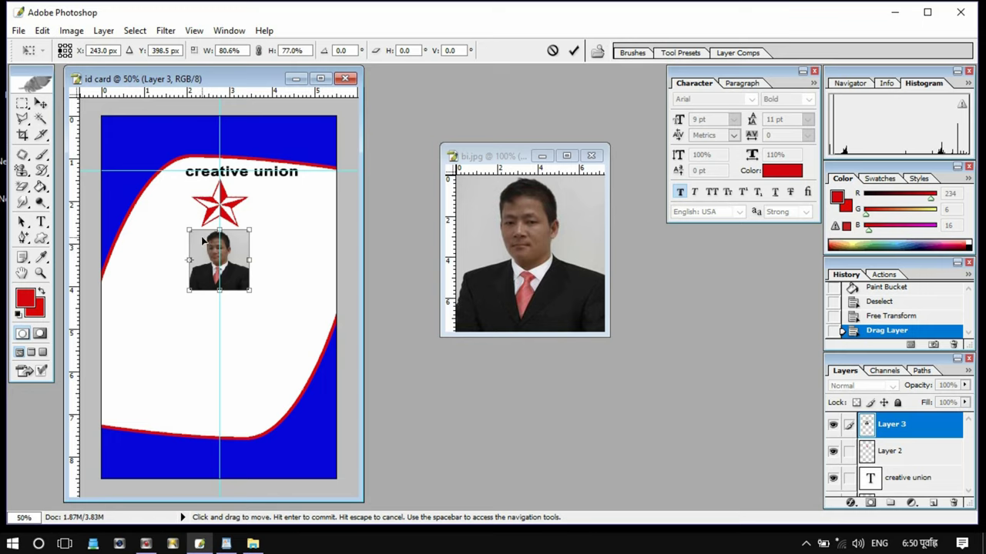
pyautogui.press('Return')
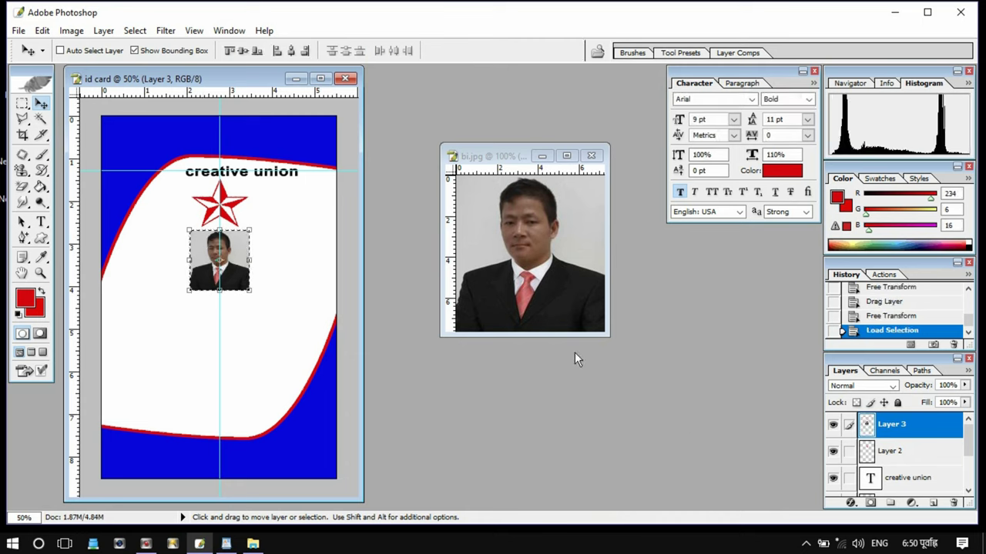
# Stroke the portrait outline with a 10 px red border.
pyautogui.click(42, 31)
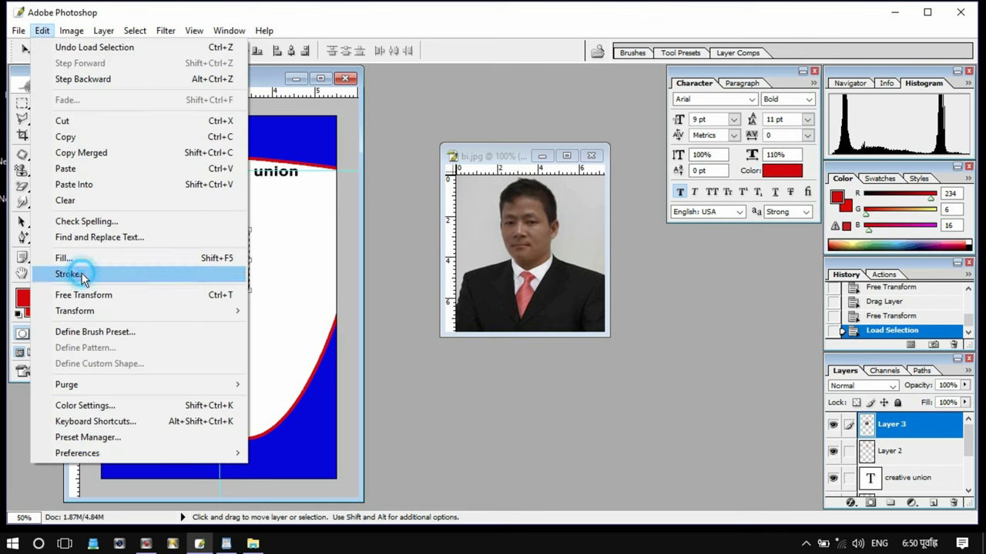
pyautogui.click(83, 276)
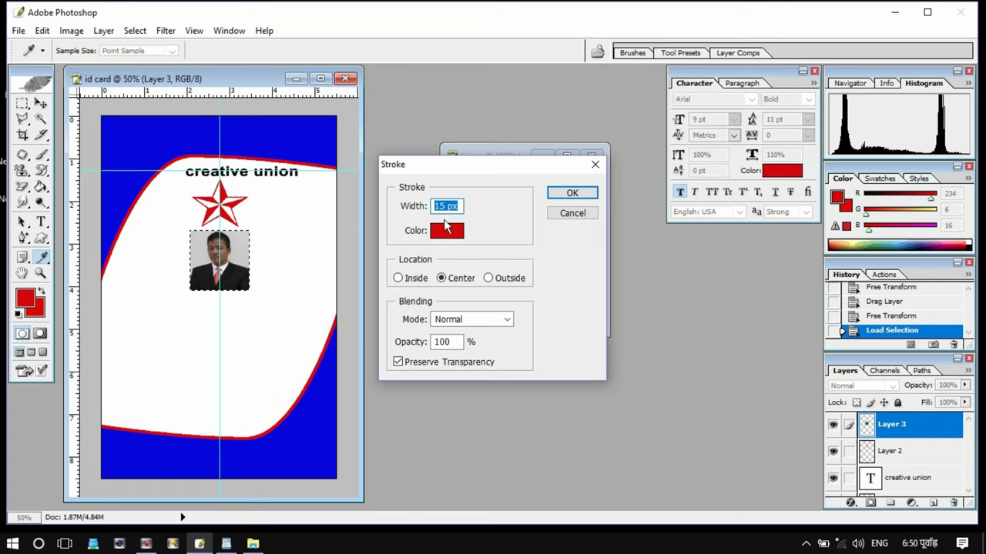
pyautogui.write('10')
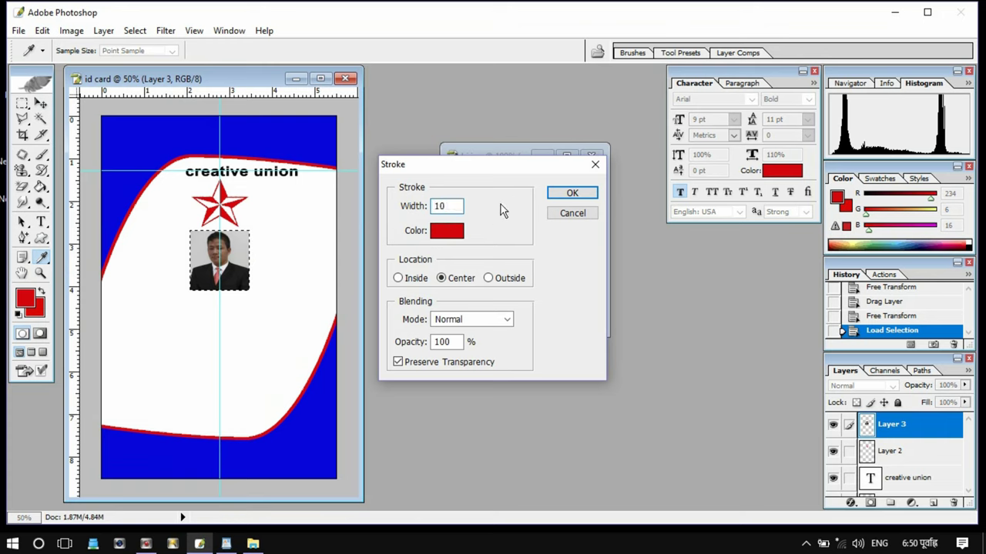
pyautogui.click(574, 194)
pyautogui.press('v')
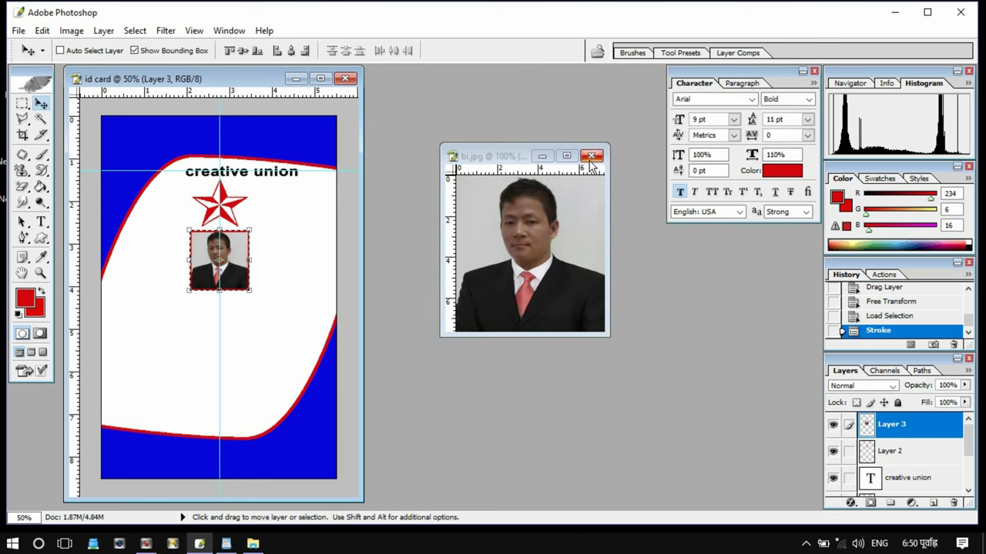
# Close the bi.jpg window and deselect the portrait.
pyautogui.click(591, 155)
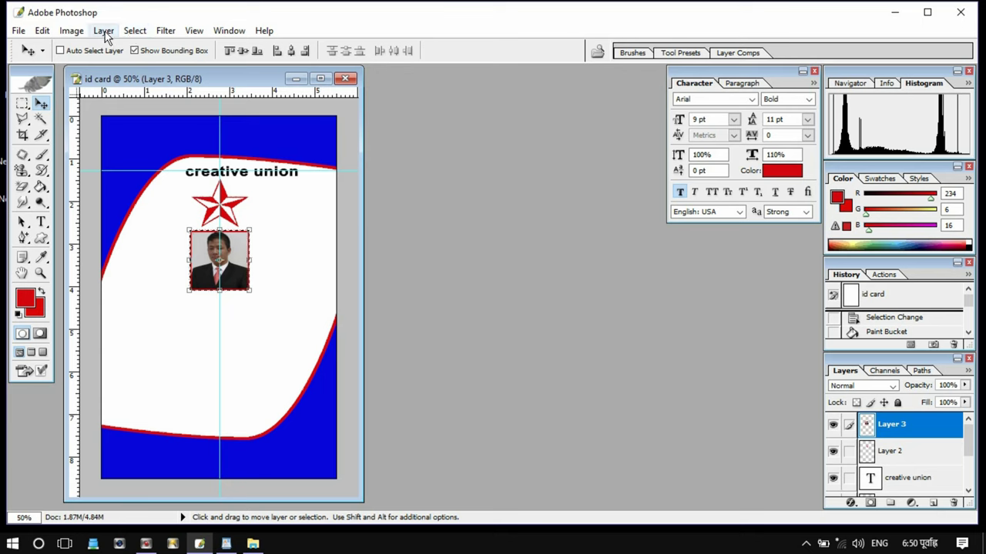
pyautogui.click(134, 31)
pyautogui.click(167, 64)
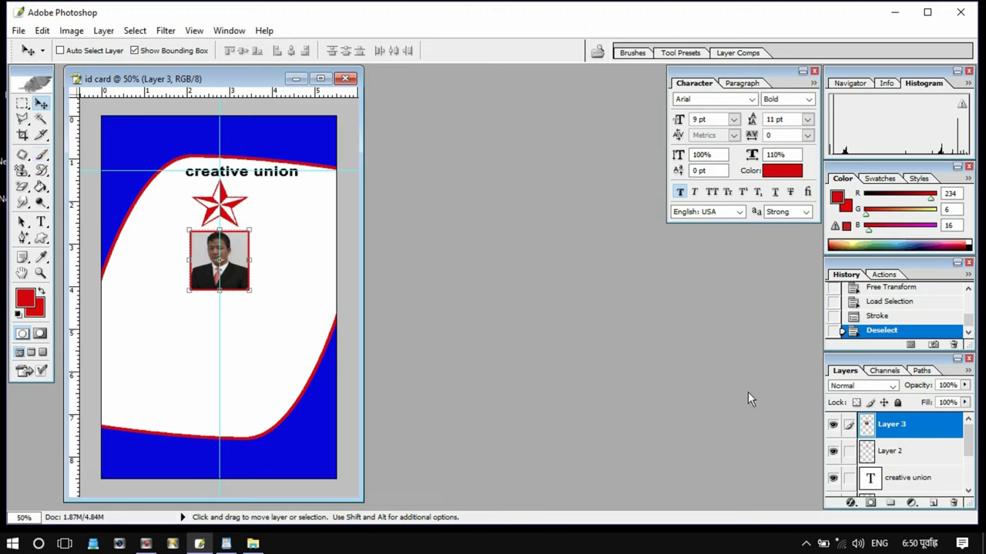
# Add a new layer and draw a text box in the white area below the photo.
pyautogui.click(935, 504)
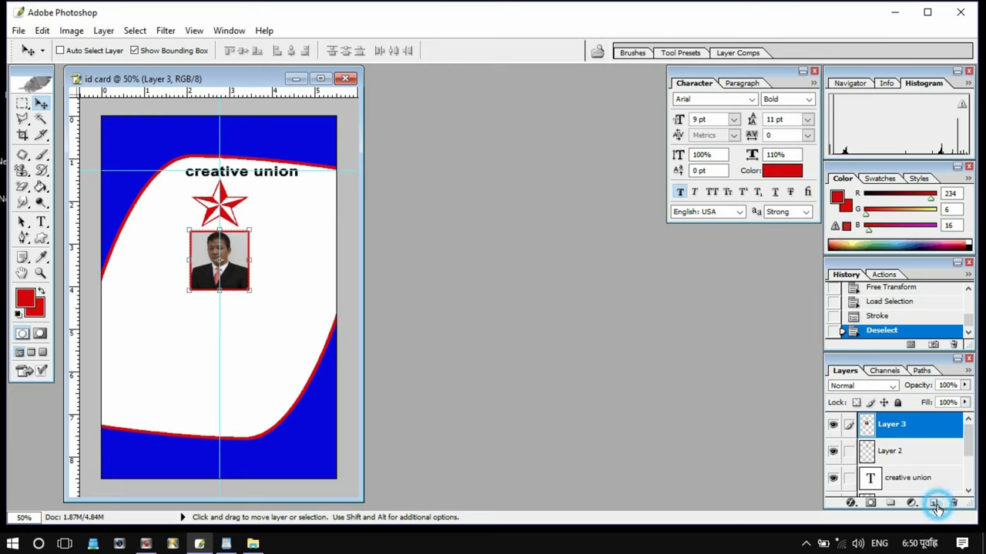
pyautogui.click(41, 222)
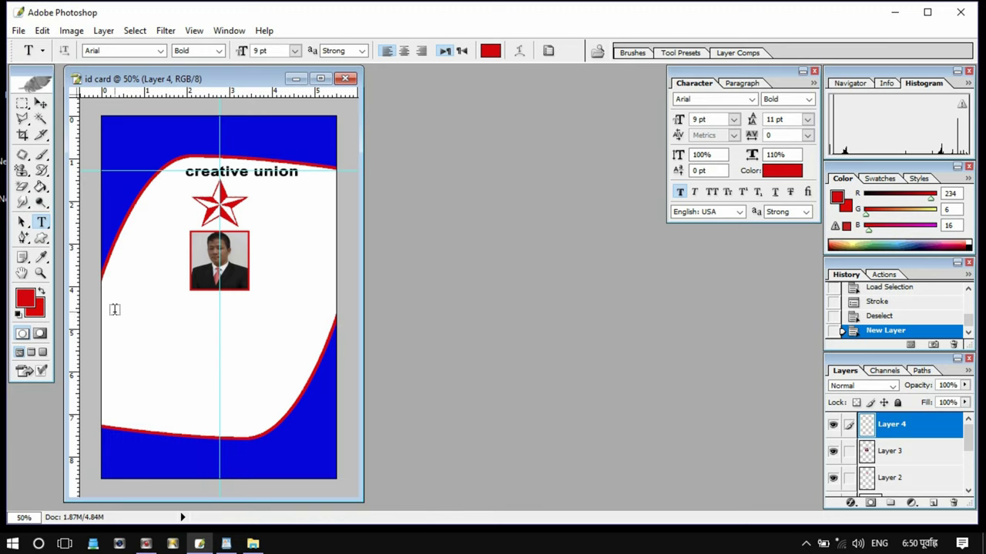
pyautogui.moveTo(109, 301)
pyautogui.mouseDown()
pyautogui.moveTo(304, 383)
pyautogui.moveTo(308, 407)
pyautogui.mouseUp()
pyautogui.moveTo(308, 406); pyautogui.dragTo(309, 409)
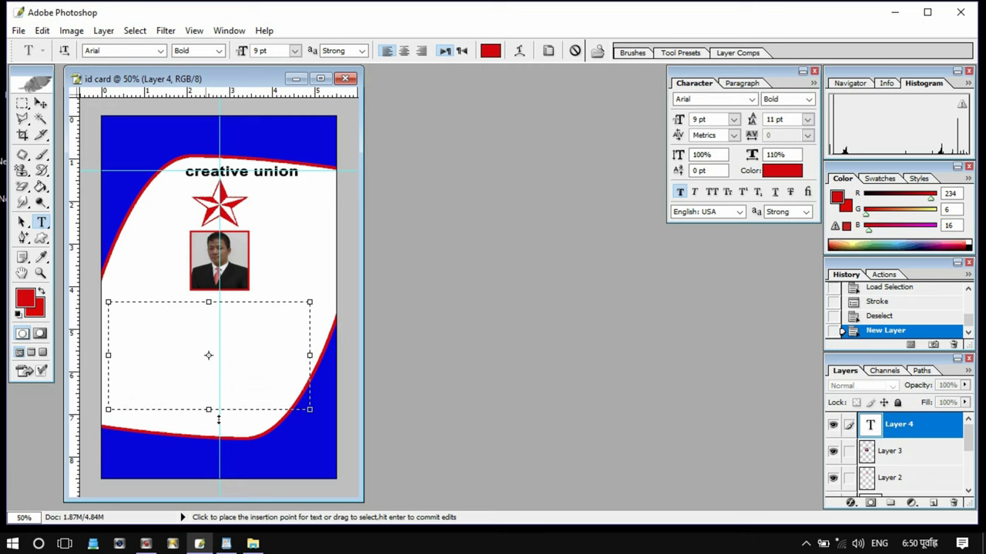
# Select all the contact details in WordPad and copy them.
pyautogui.click(225, 545)
pyautogui.click(322, 213)
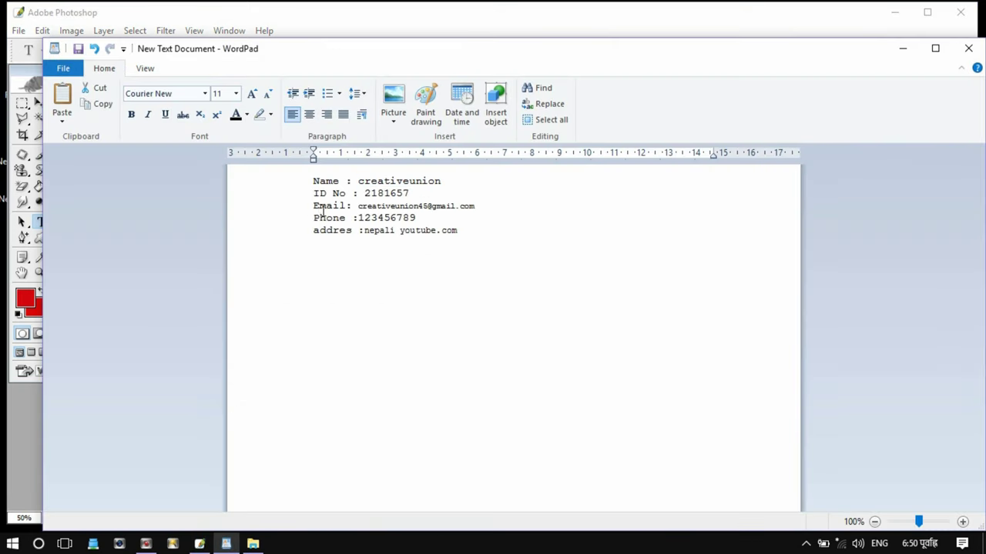
pyautogui.hotkey('ctrl', 'a')
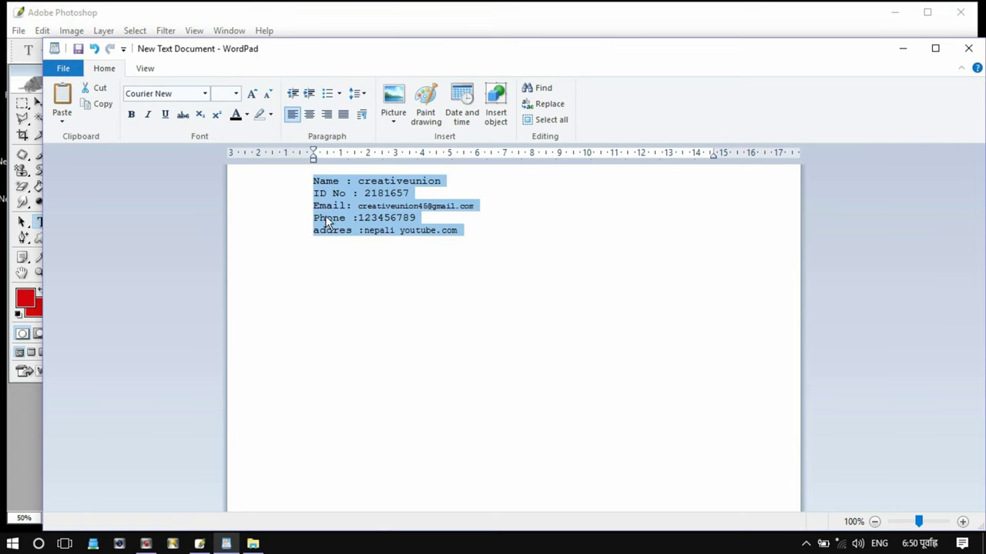
pyautogui.rightClick(346, 219)
pyautogui.click(364, 245)
pyautogui.click(901, 48)
# Paste the contact details into the text box and shrink the email address to 6 pt.
pyautogui.rightClick(198, 346)
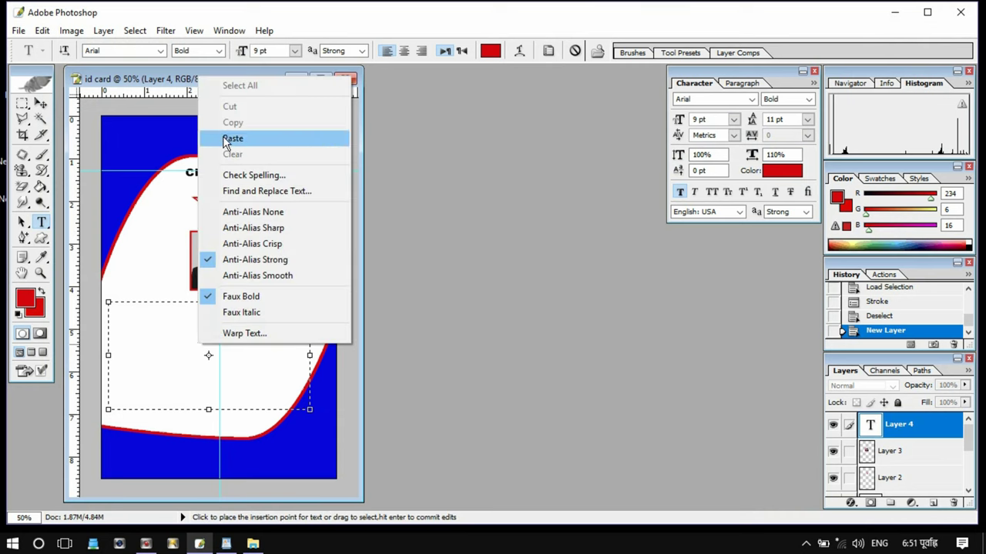
pyautogui.click(232, 139)
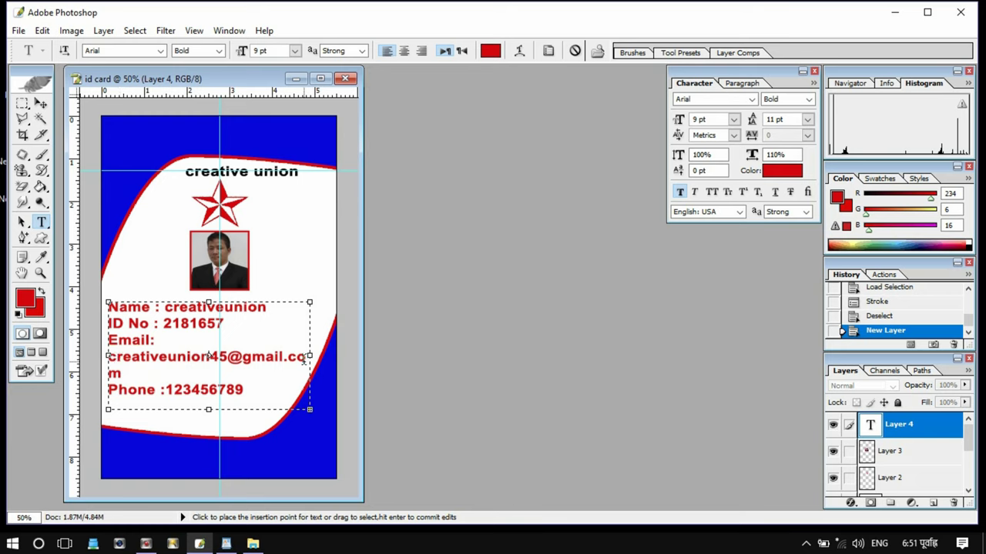
pyautogui.moveTo(305, 357); pyautogui.dragTo(108, 357)
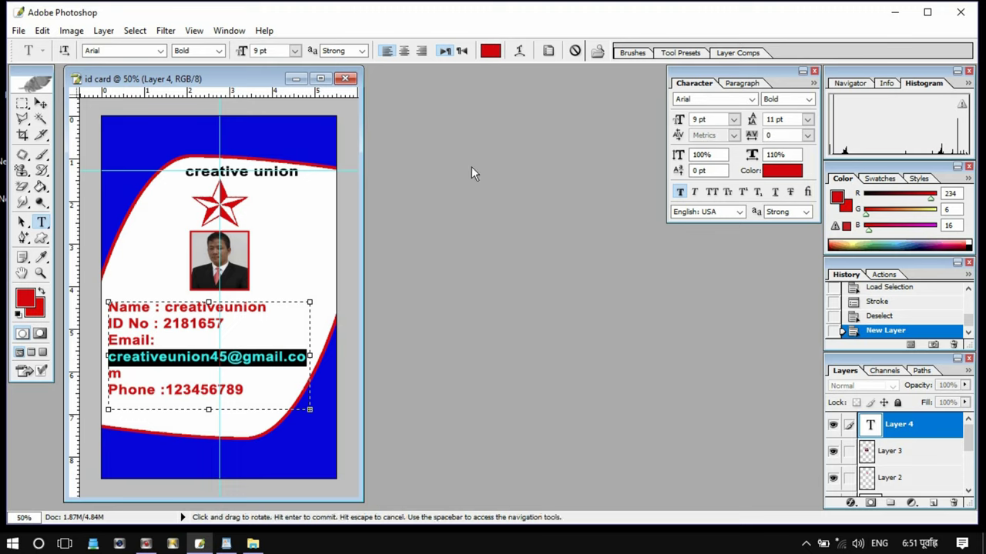
pyautogui.click(294, 51)
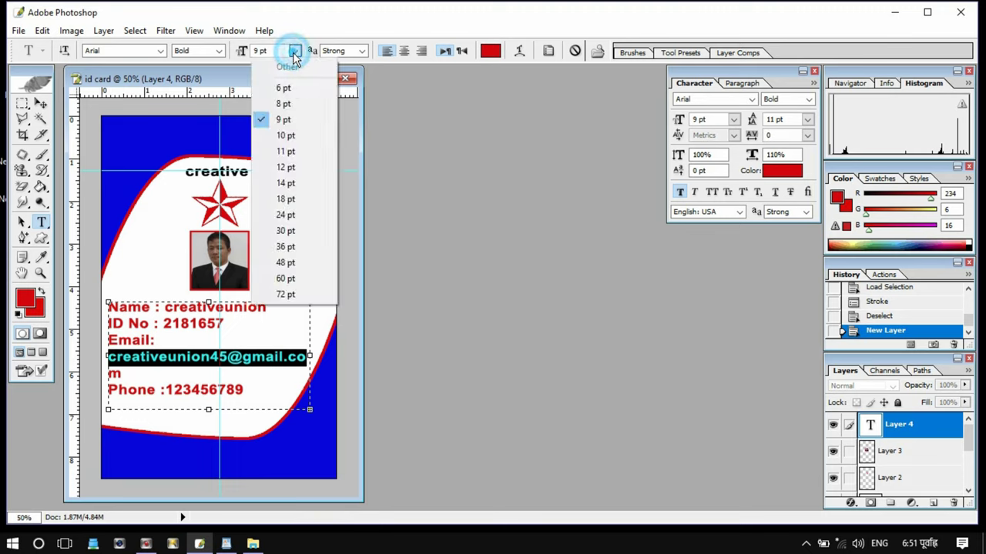
pyautogui.click(293, 105)
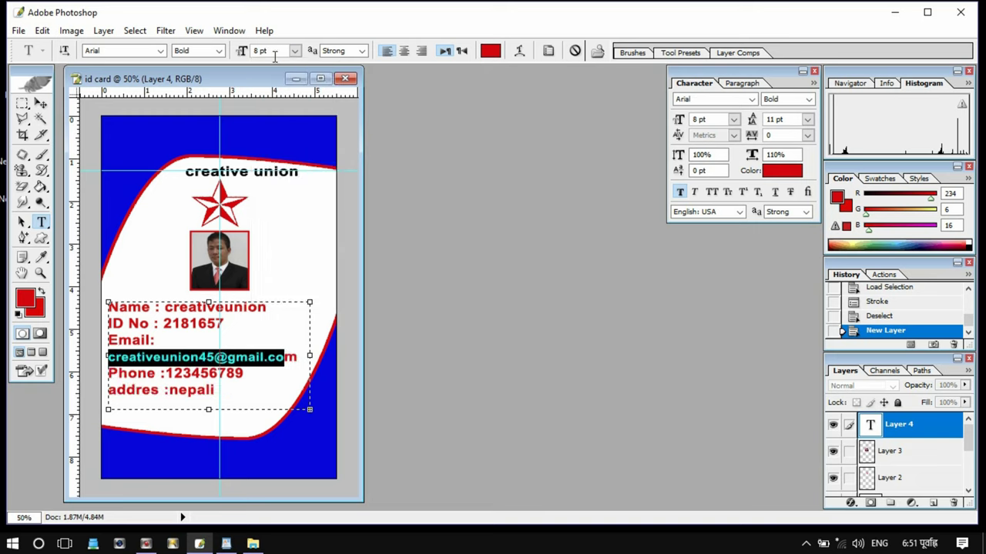
pyautogui.click(294, 51)
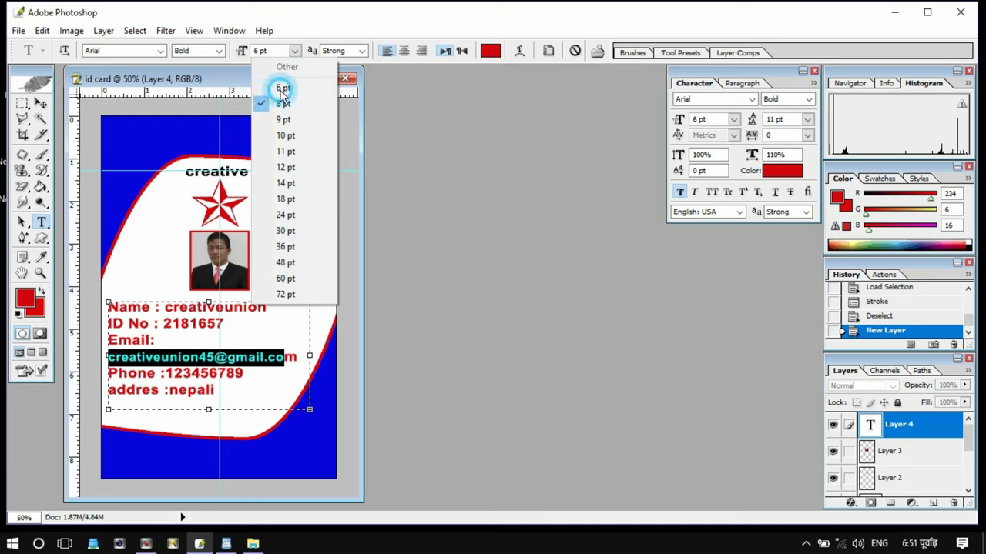
pyautogui.click(281, 89)
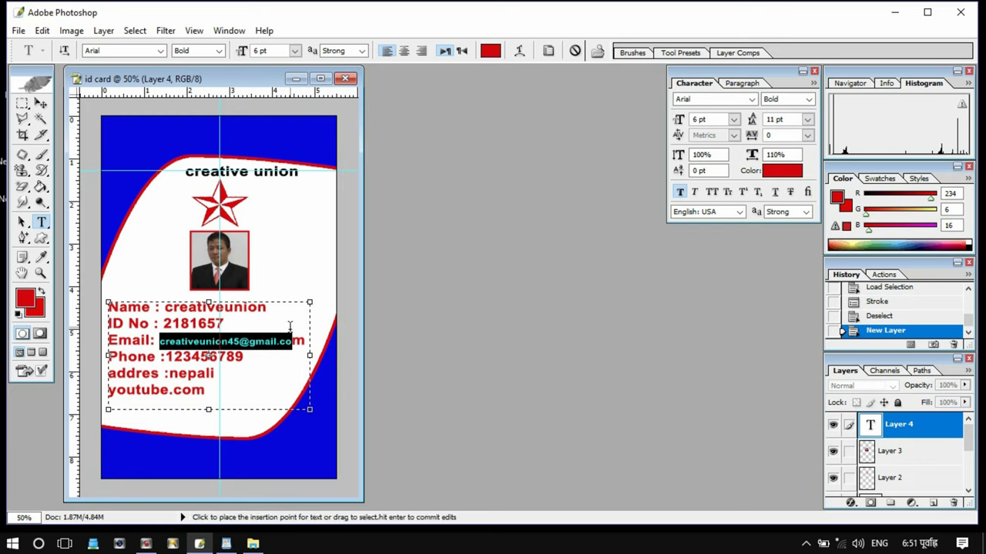
# Reselect the full email address, set it to 6 pt, and commit the text.
pyautogui.moveTo(304, 341); pyautogui.dragTo(192, 344)
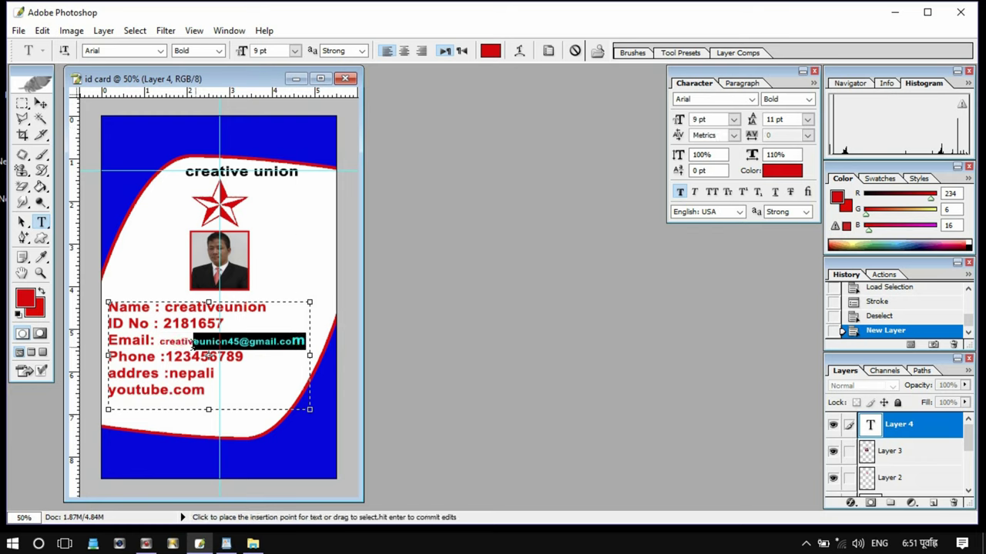
pyautogui.moveTo(191, 344); pyautogui.dragTo(164, 347)
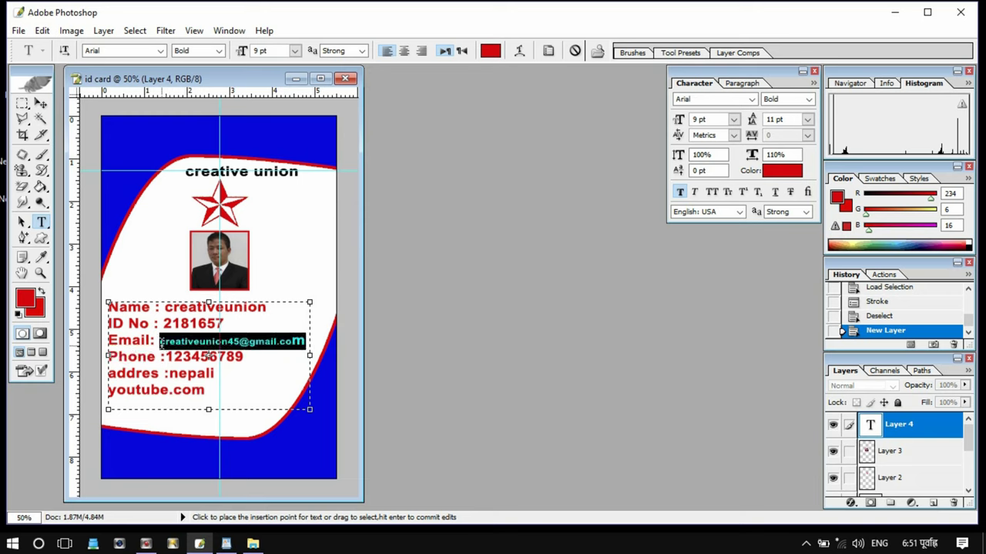
pyautogui.click(361, 50)
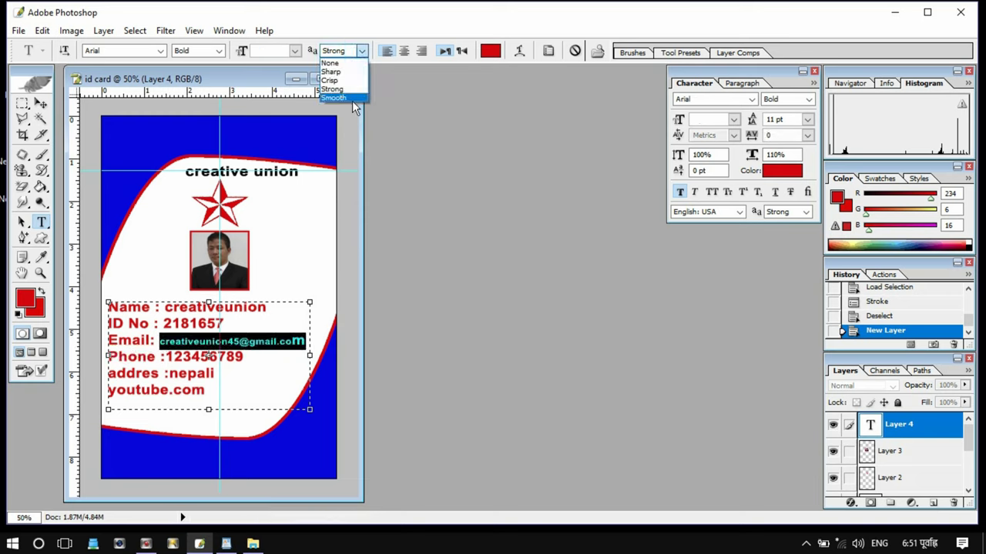
pyautogui.click(295, 50)
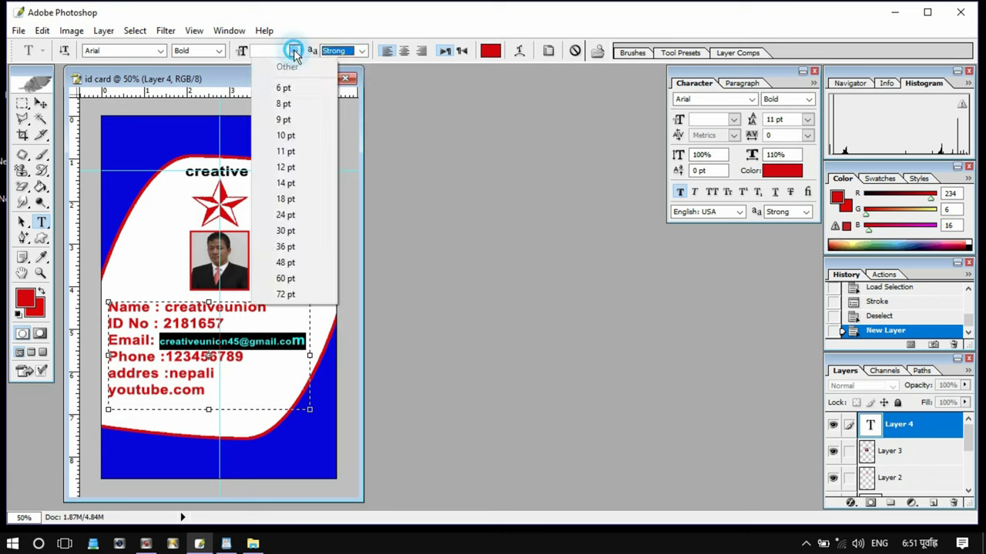
pyautogui.click(283, 103)
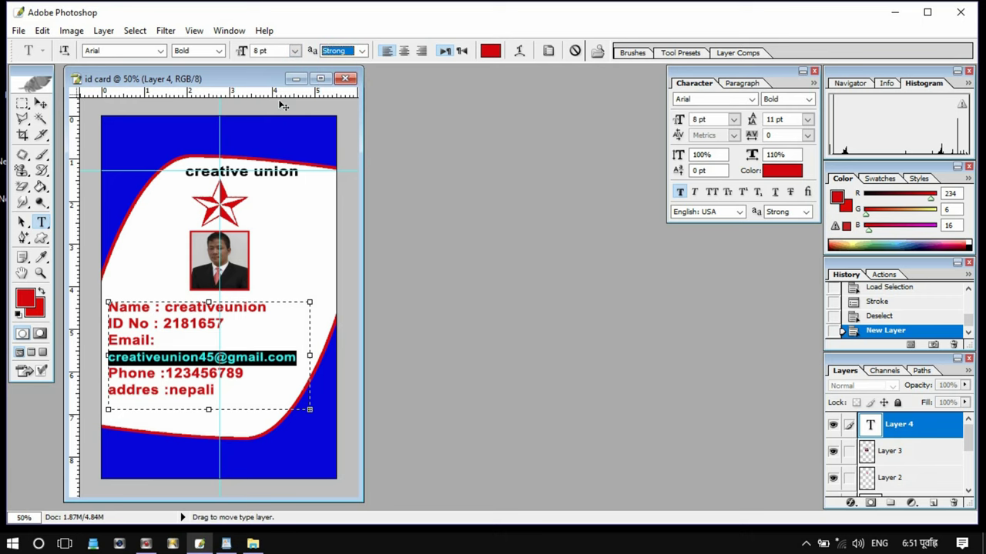
pyautogui.click(295, 50)
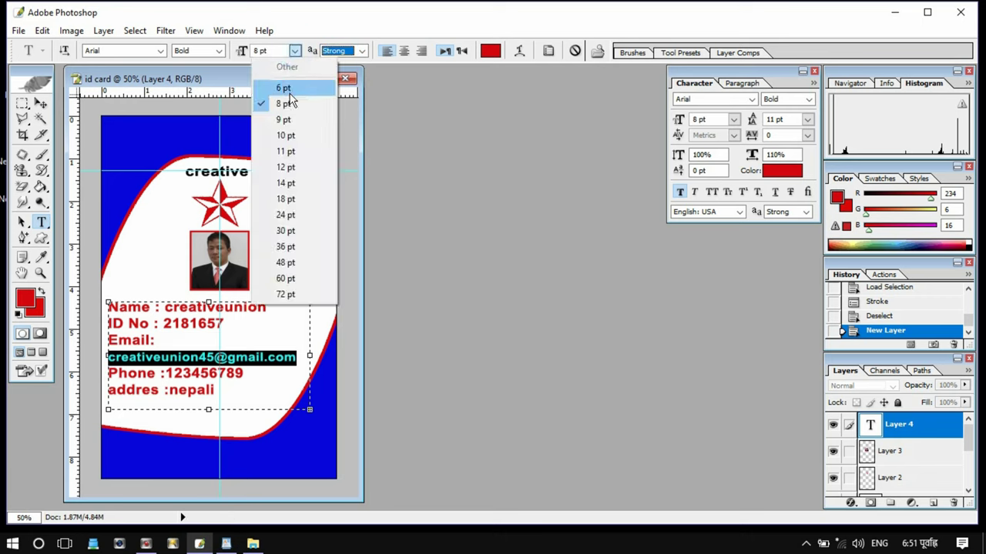
pyautogui.click(289, 90)
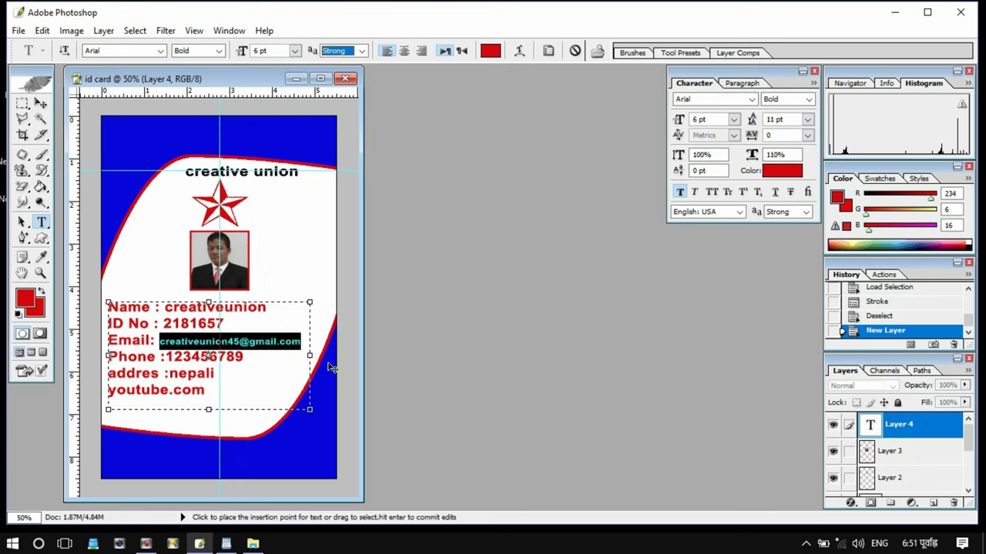
pyautogui.click(40, 103)
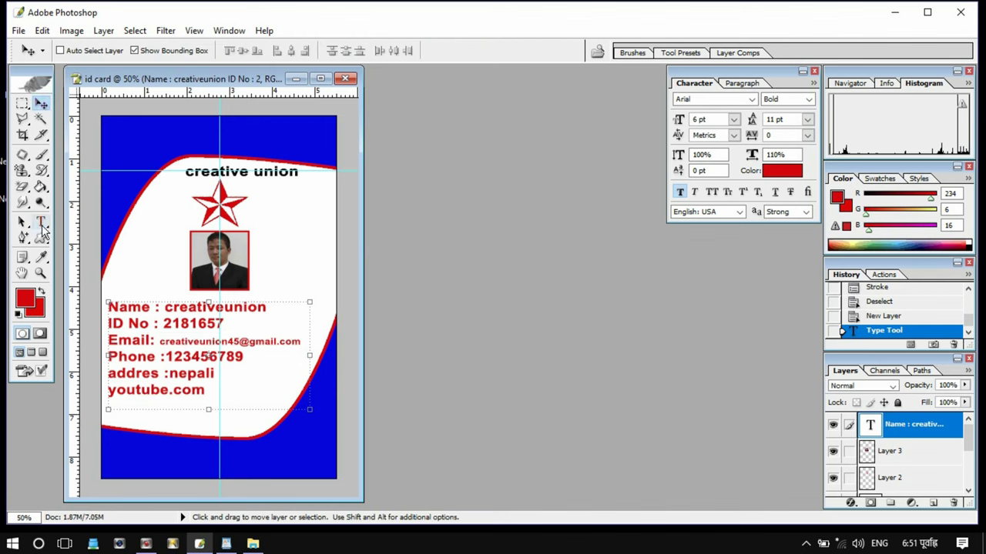
pyautogui.click(41, 221)
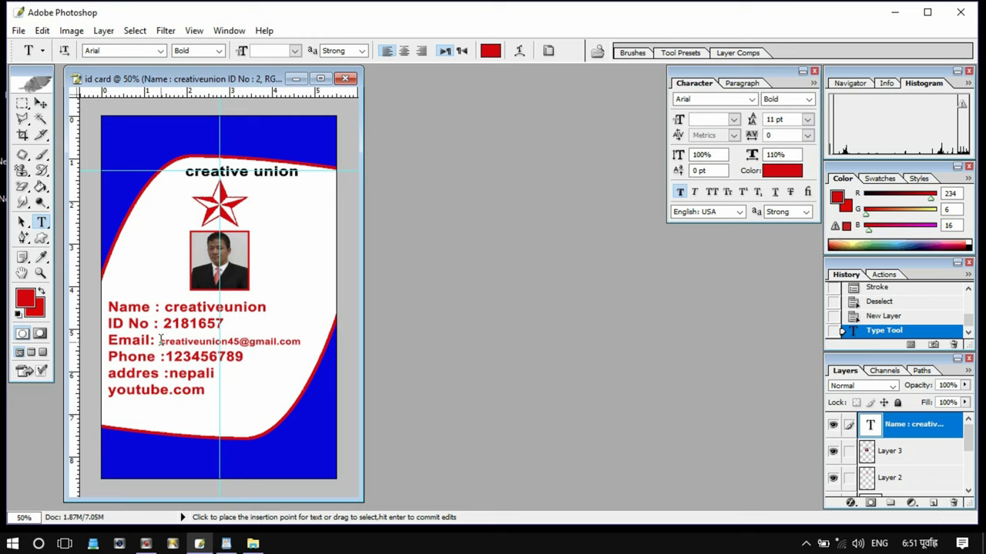
pyautogui.moveTo(160, 341); pyautogui.dragTo(300, 344)
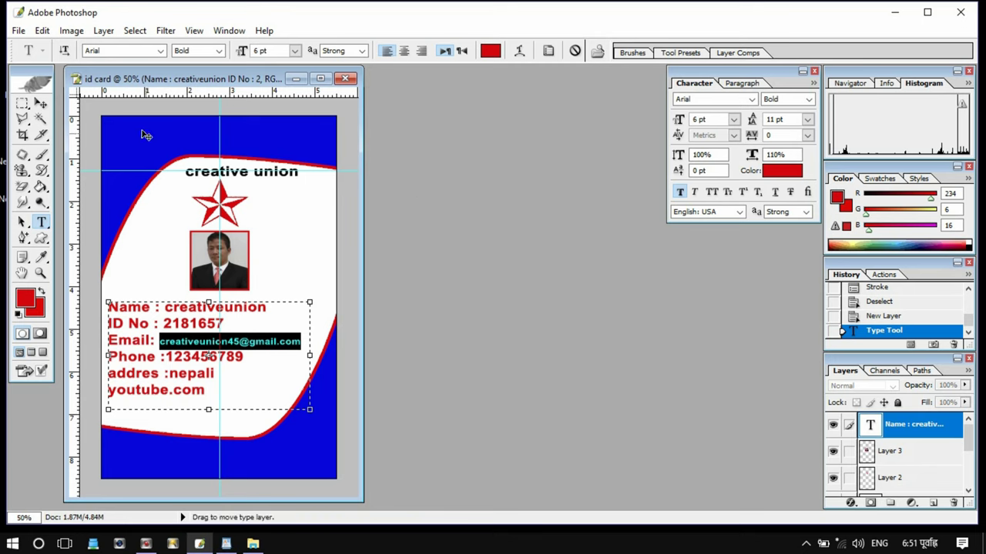
pyautogui.click(42, 104)
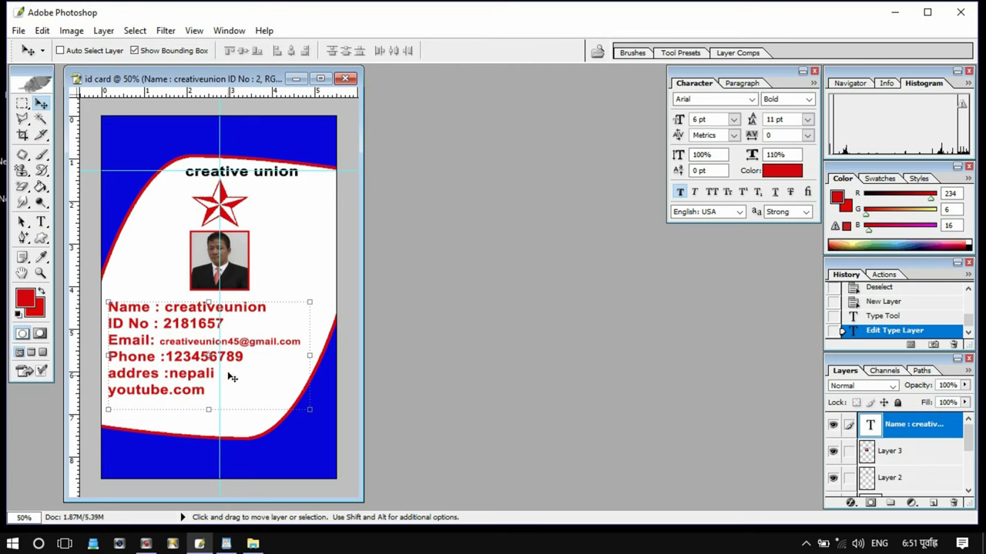
# Move the contact details block slightly up and right on the card.
pyautogui.moveTo(171, 328); pyautogui.dragTo(180, 315)
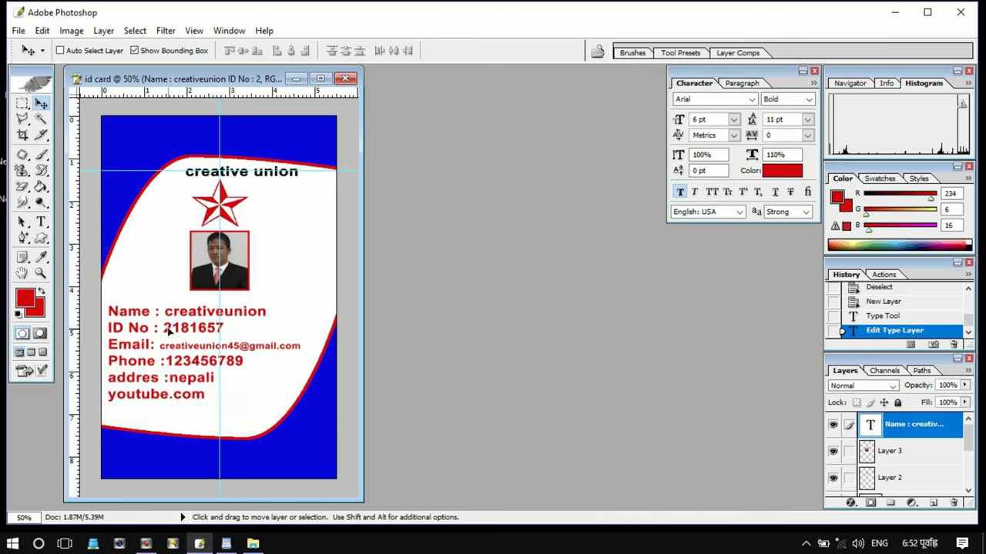
pyautogui.press('Down')
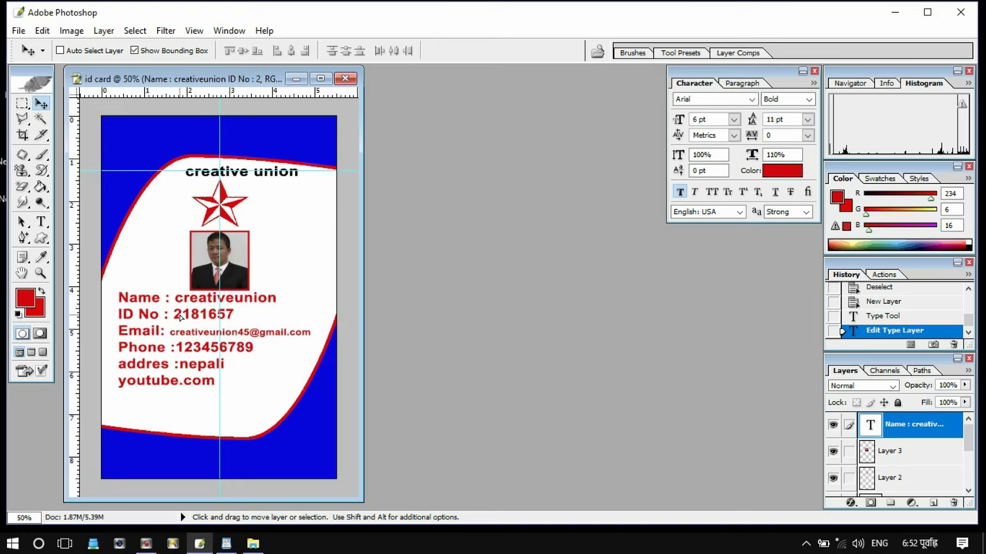
pyautogui.click(180, 318)
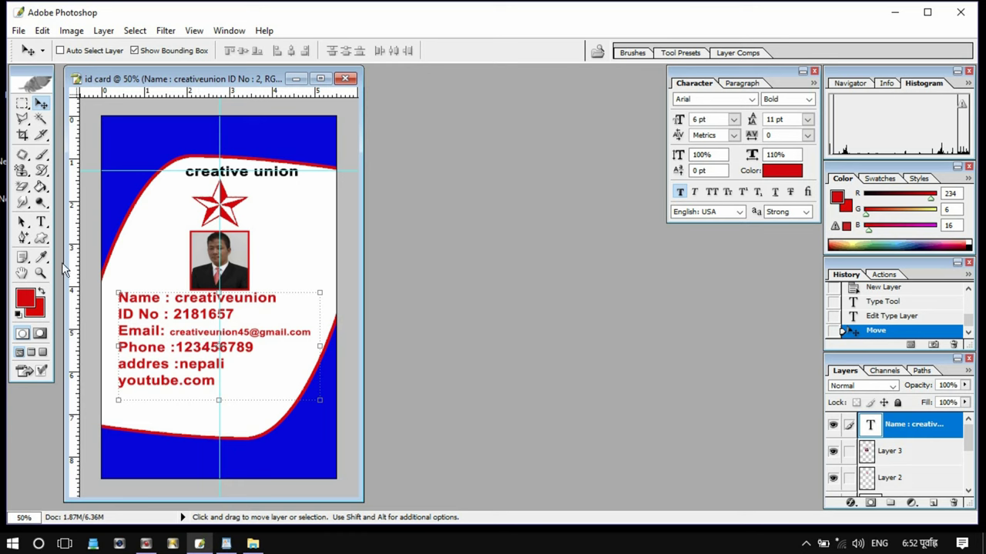
pyautogui.click(41, 221)
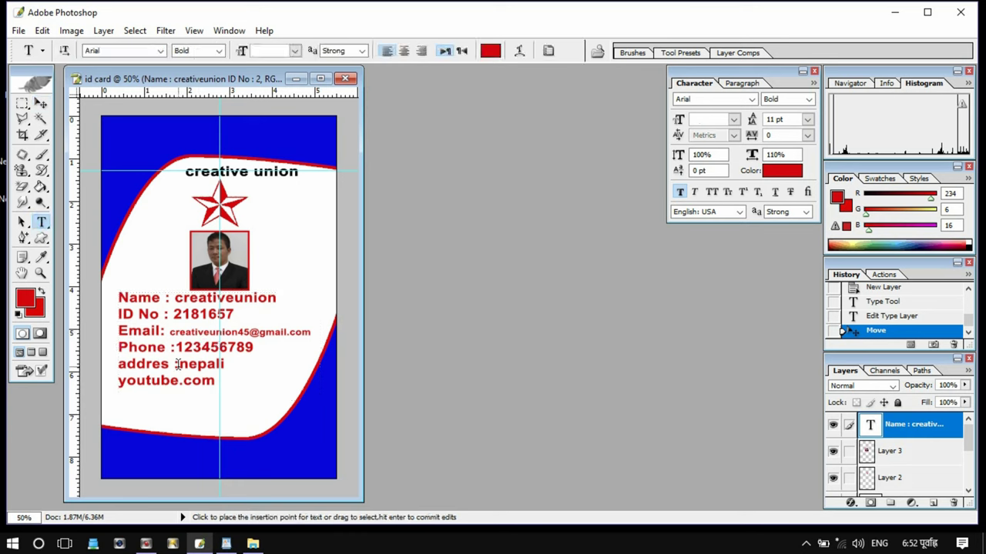
# Shrink the address line to 8 pt and reposition the contact block just below the portrait.
pyautogui.click(178, 365)
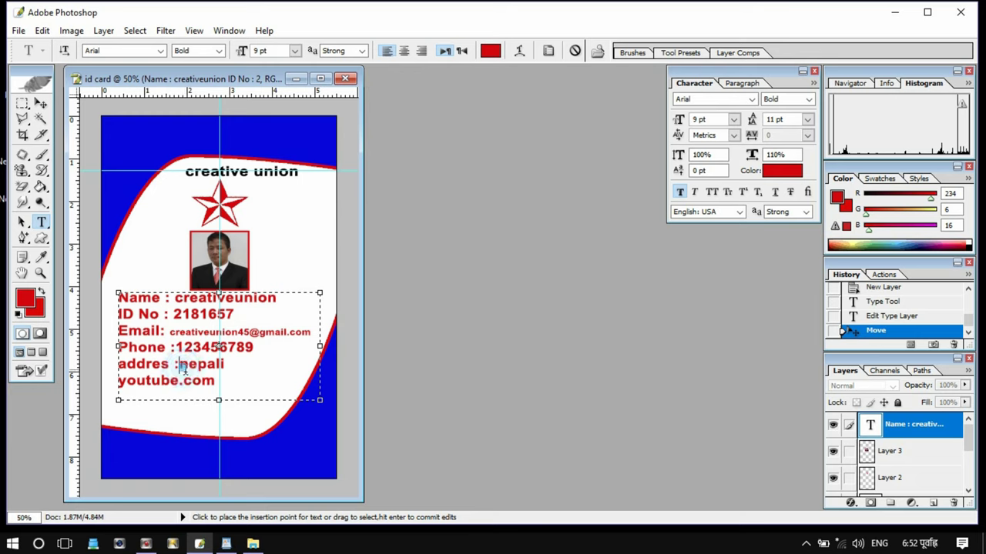
pyautogui.moveTo(179, 364); pyautogui.dragTo(215, 383)
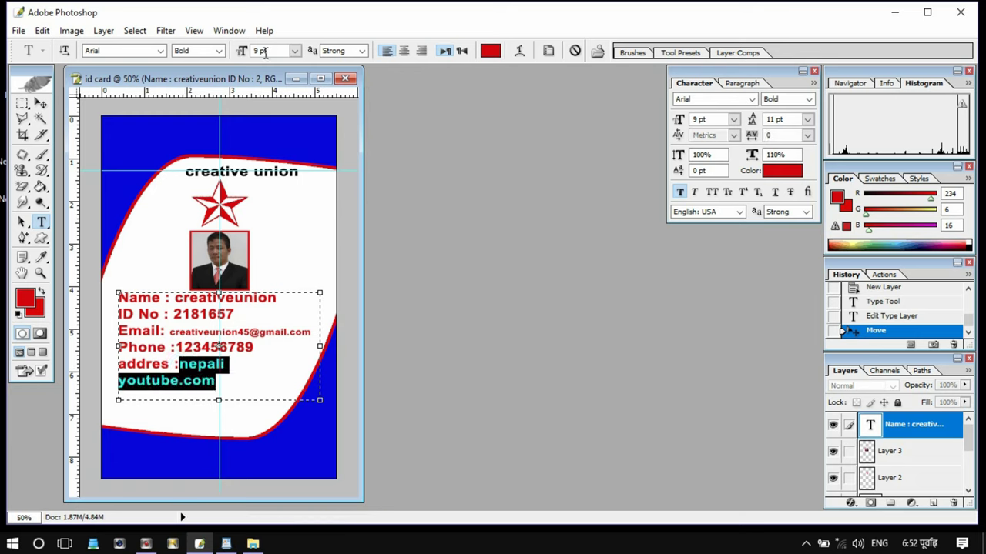
pyautogui.click(295, 51)
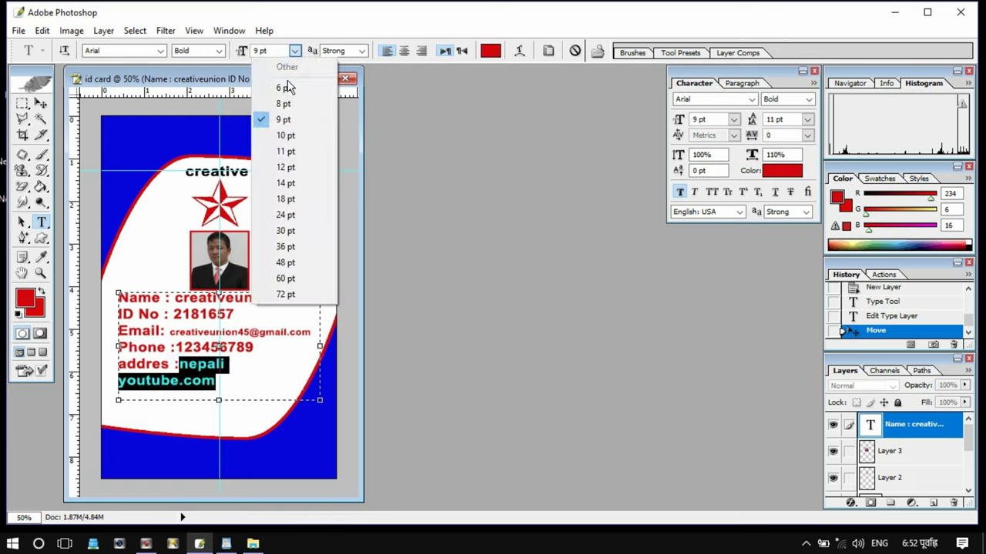
pyautogui.click(281, 104)
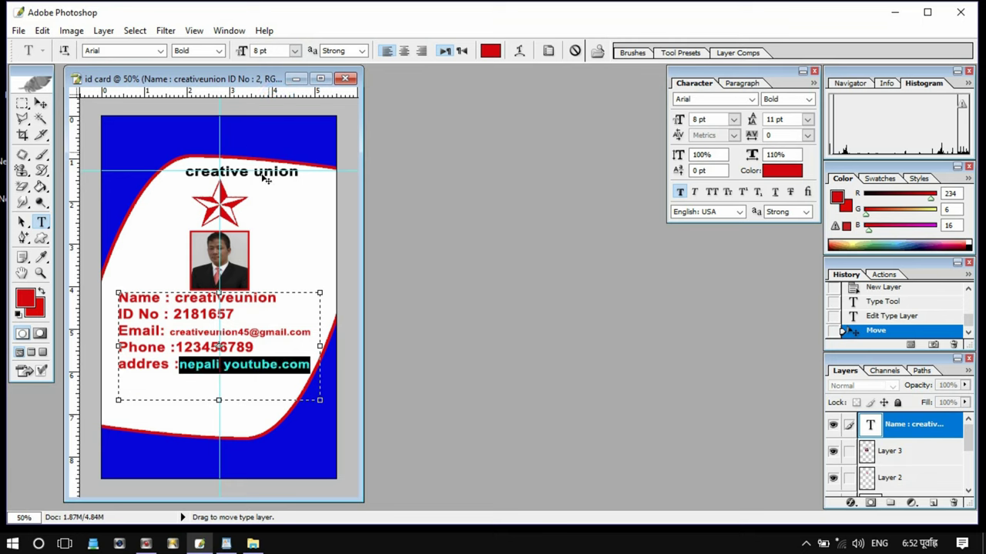
pyautogui.click(41, 104)
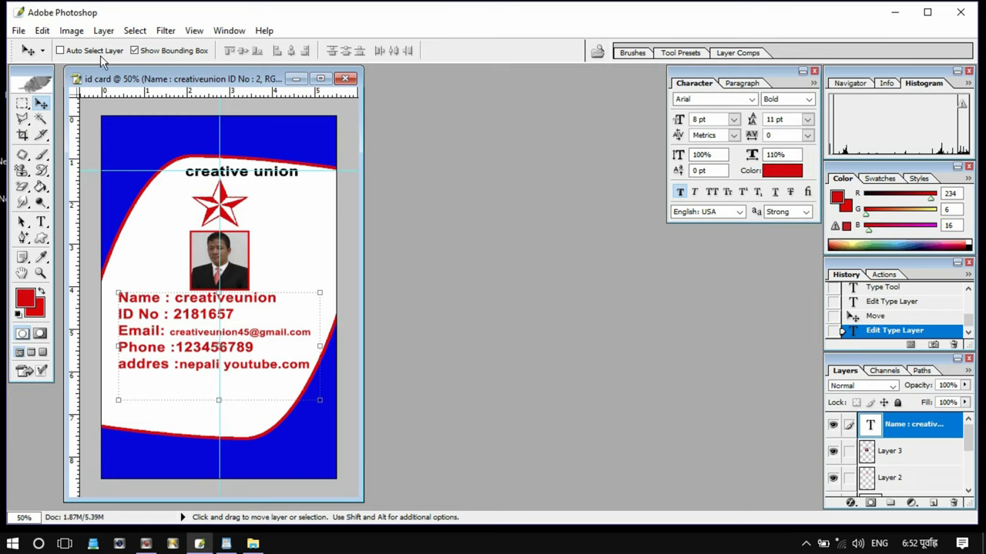
pyautogui.moveTo(193, 309); pyautogui.dragTo(185, 331)
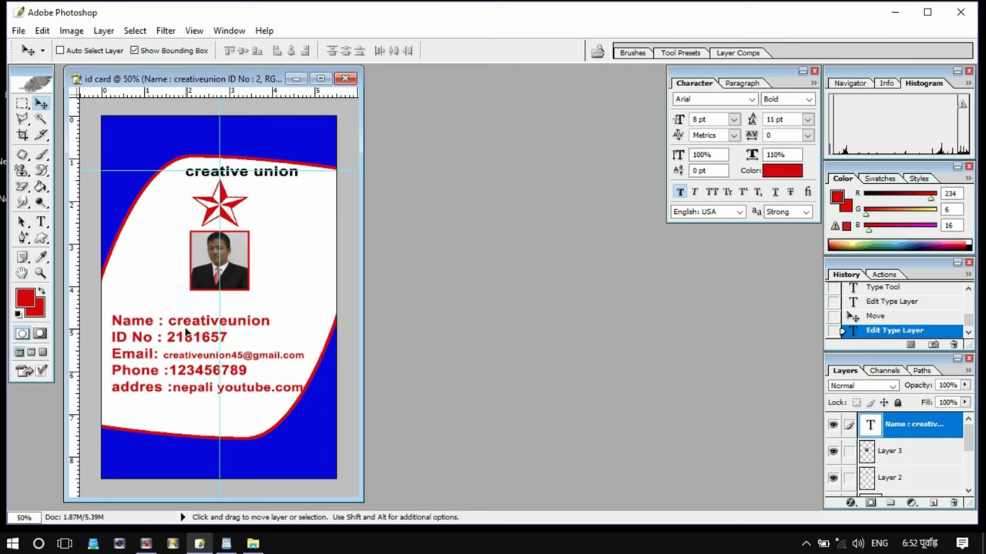
pyautogui.moveTo(185, 331); pyautogui.dragTo(188, 322)
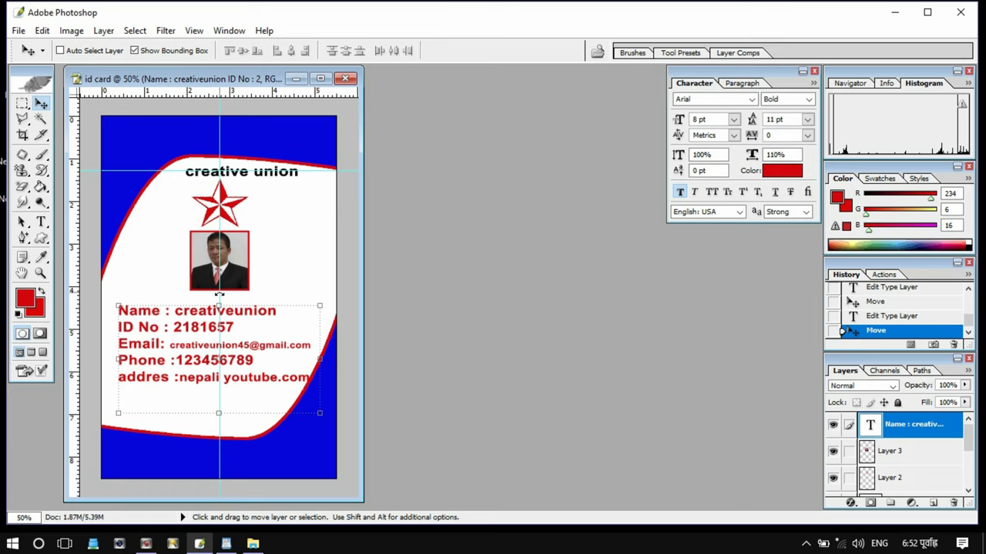
# Clear all guides and link the card's layers in the Layers panel.
pyautogui.click(194, 30)
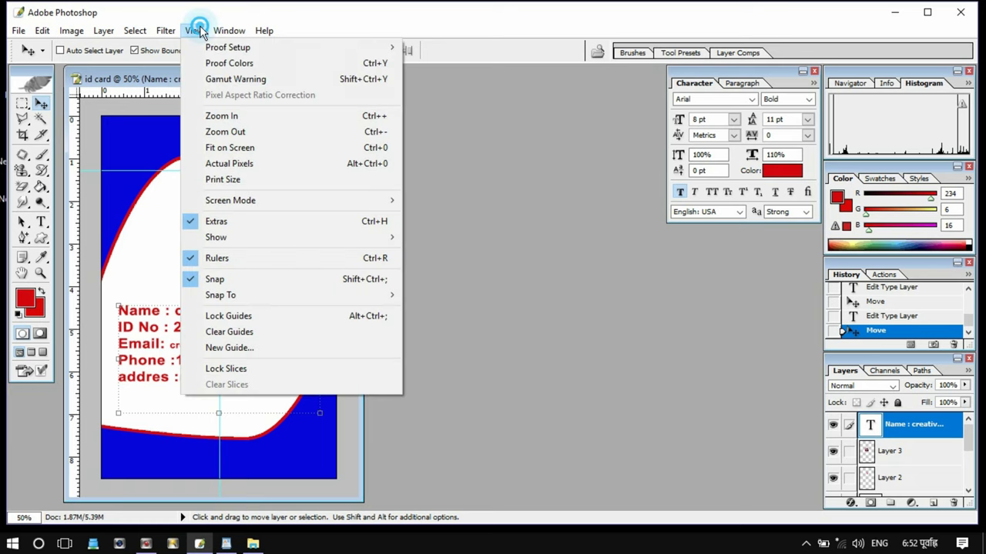
pyautogui.click(254, 332)
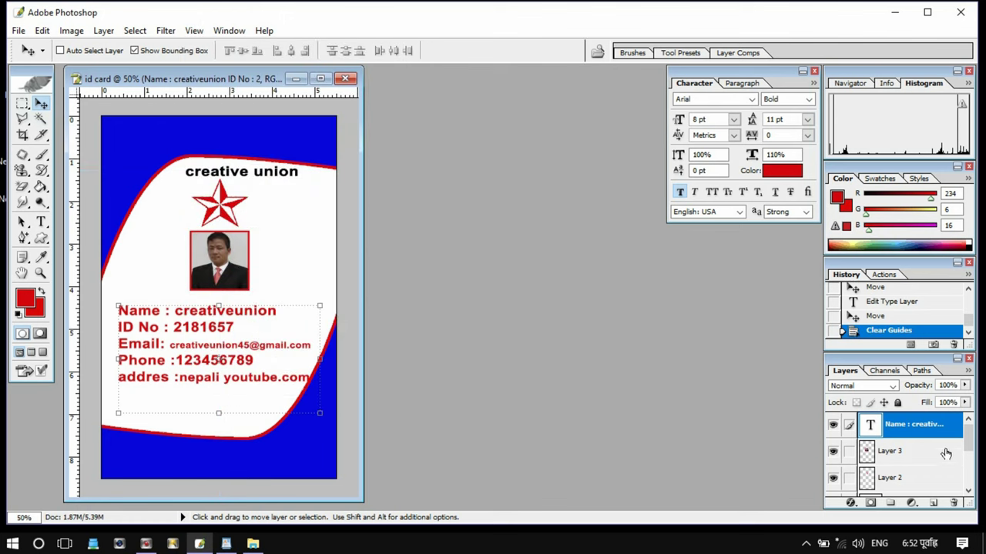
pyautogui.click(848, 454)
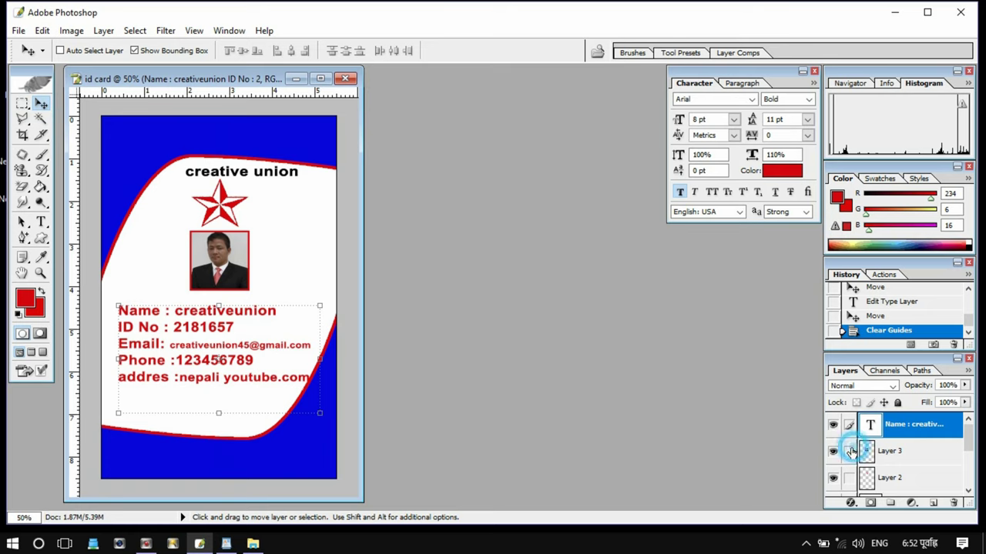
pyautogui.click(848, 464)
pyautogui.click(849, 459)
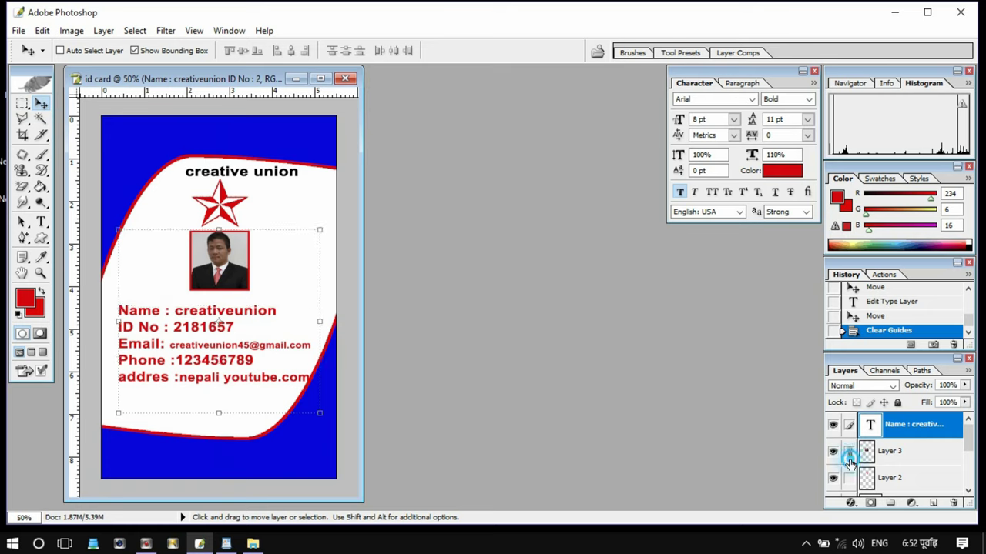
pyautogui.scroll(-1, 848, 477)
pyautogui.click(848, 451)
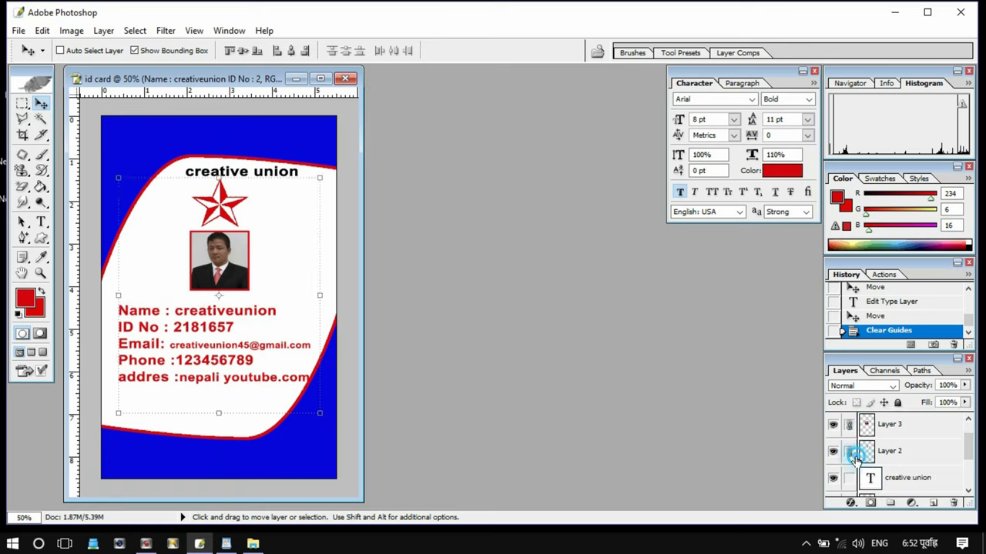
pyautogui.click(848, 477)
pyautogui.scroll(-2, 850, 482)
pyautogui.click(850, 453)
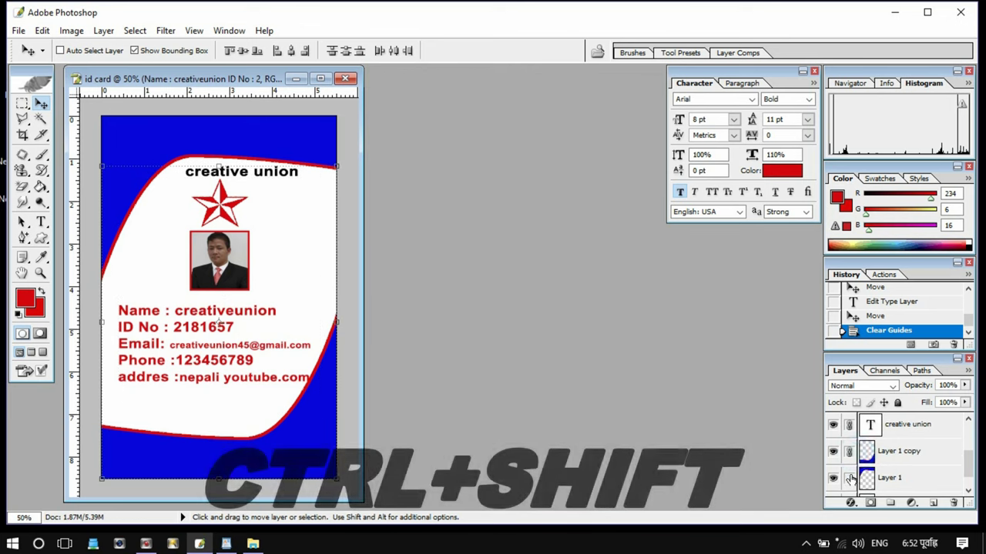
pyautogui.click(848, 477)
# Link the Background layer, merge all linked layers with Ctrl+E, and select the whole canvas.
pyautogui.scroll(-1, 851, 478)
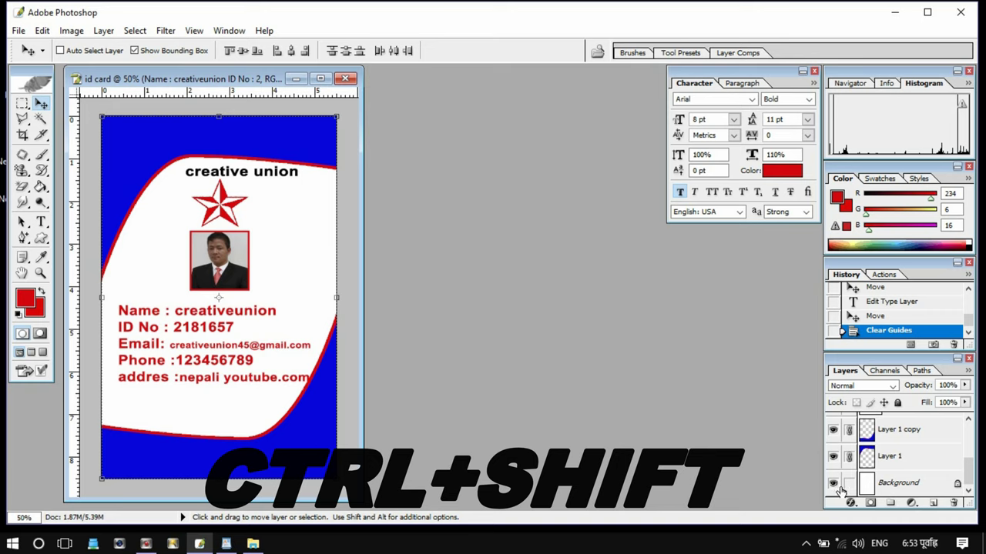
pyautogui.click(850, 483)
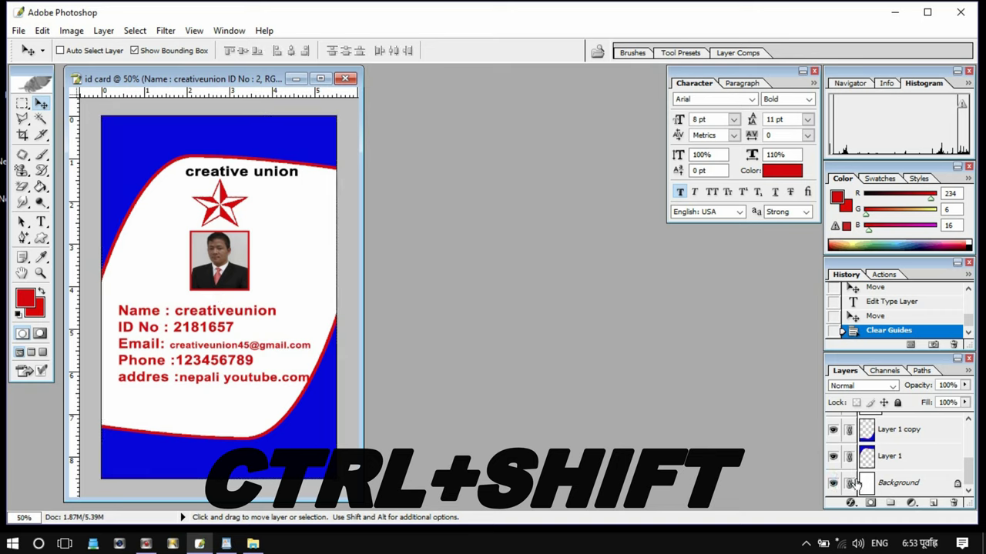
pyautogui.scroll(2, 860, 481)
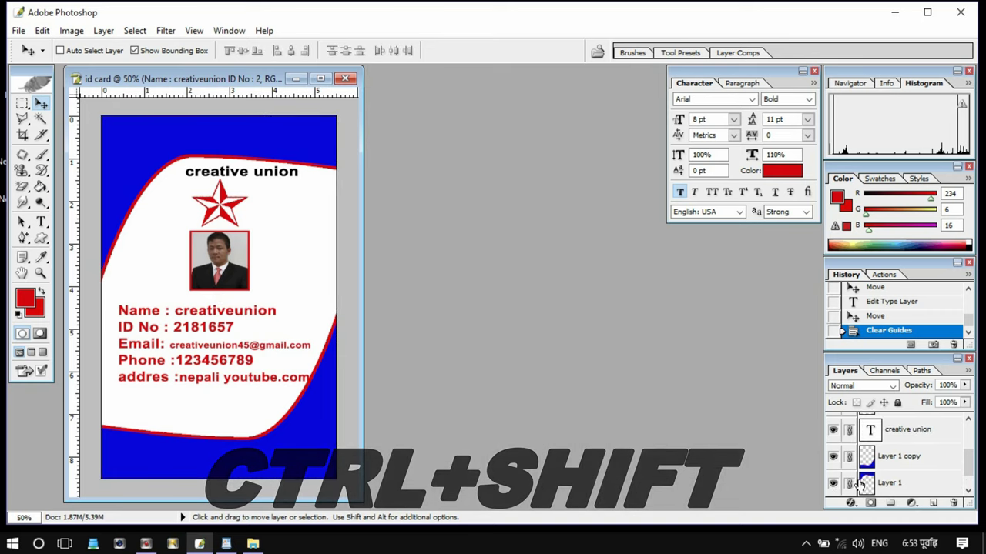
pyautogui.scroll(1, 858, 473)
pyautogui.scroll(1, 856, 472)
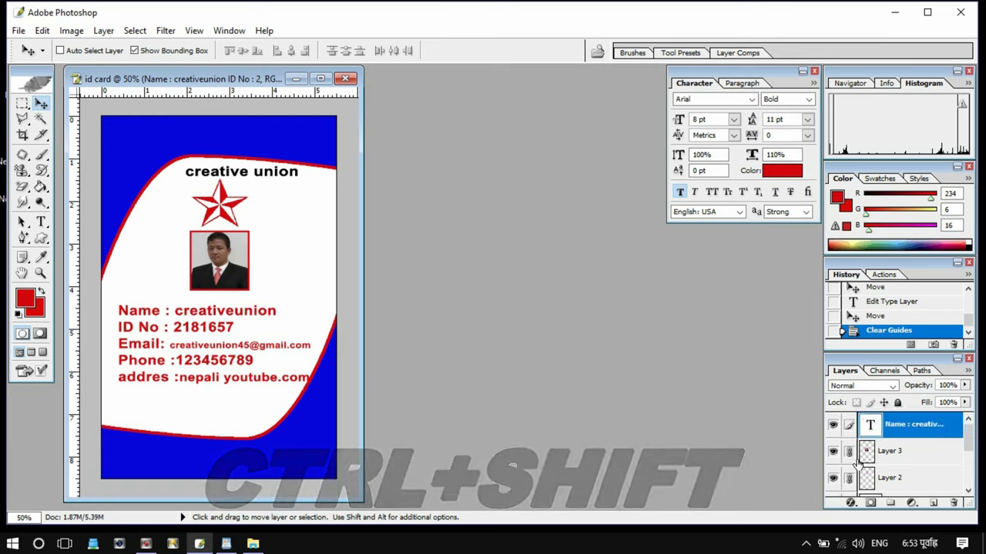
pyautogui.hotkey('ctrl', 'e')
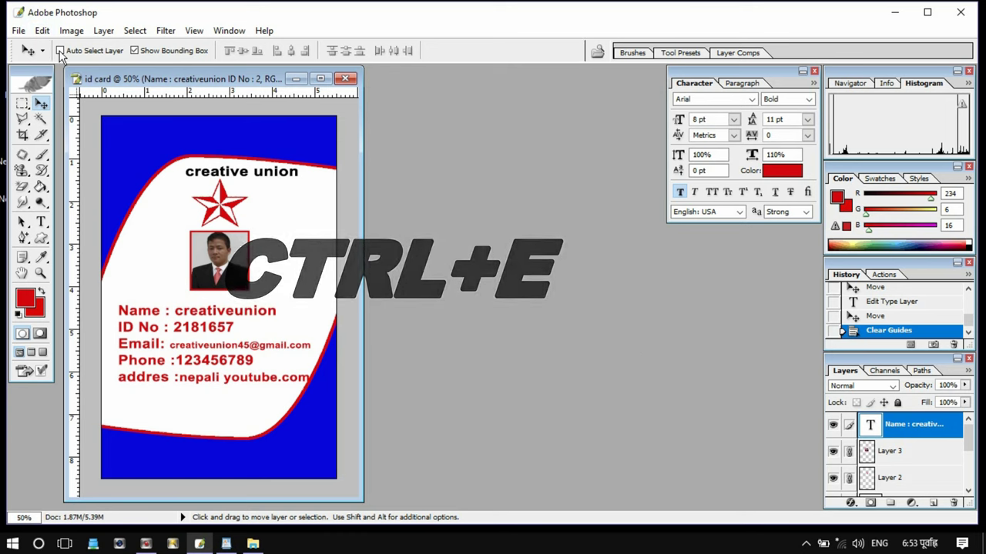
pyautogui.click(43, 30)
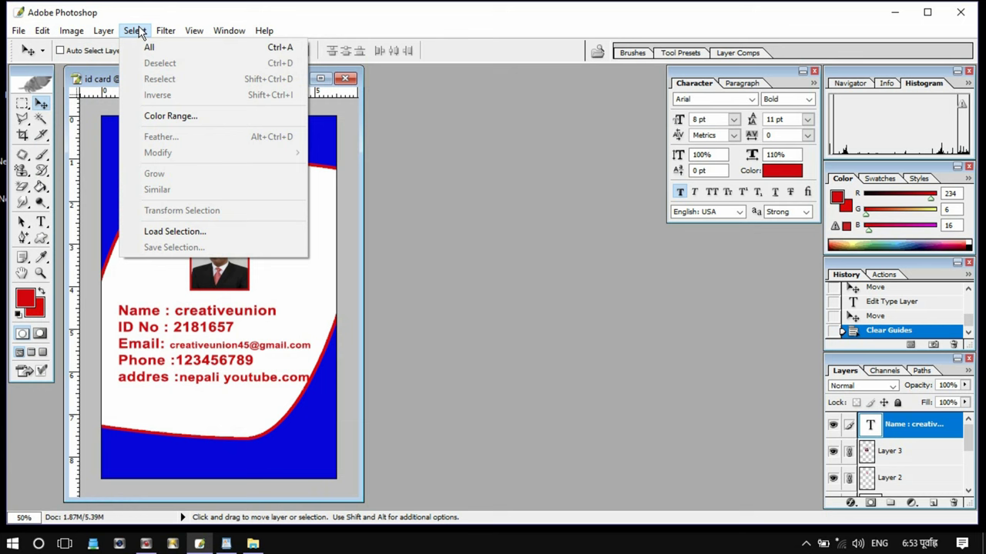
pyautogui.moveTo(103, 30)
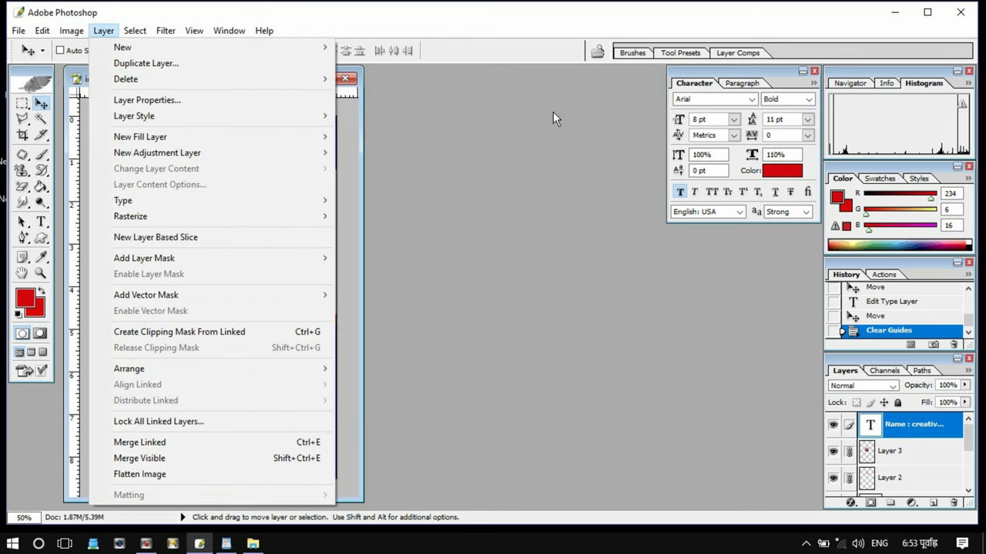
pyautogui.click(552, 112)
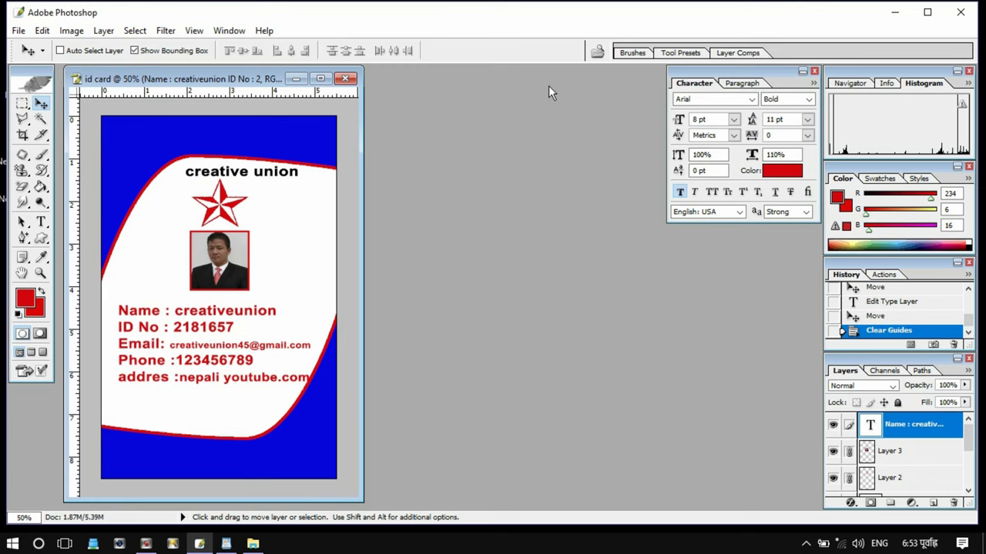
pyautogui.hotkey('ctrl', 'e')
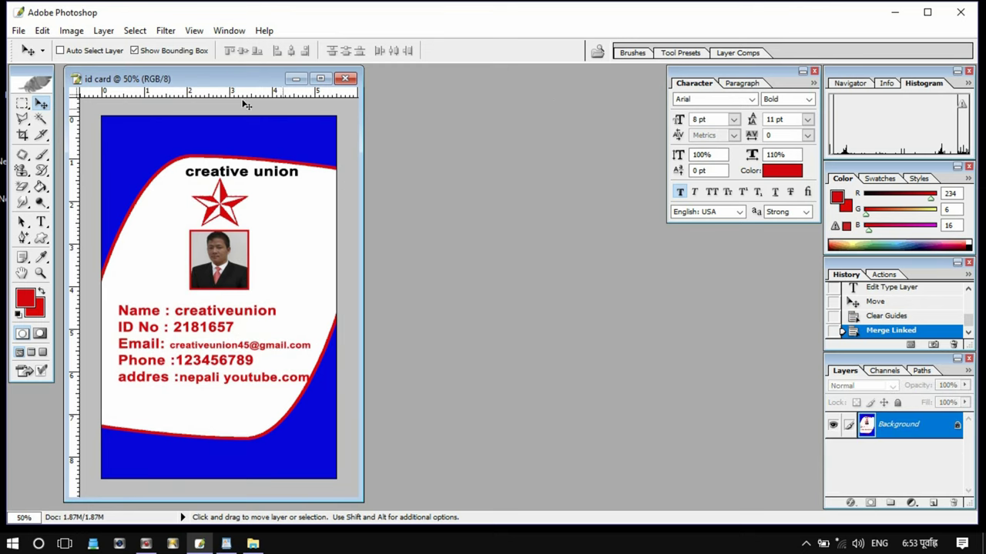
pyautogui.click(136, 31)
pyautogui.click(145, 48)
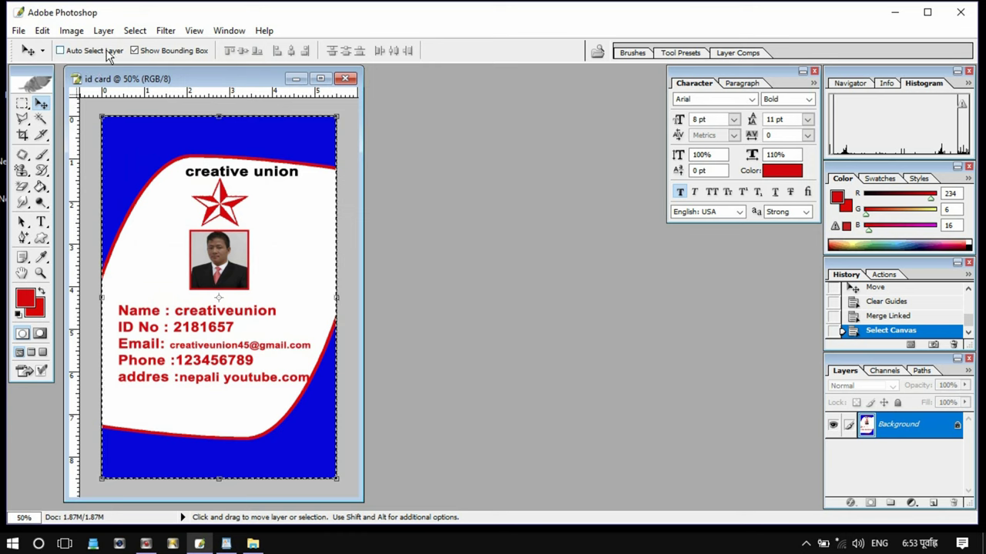
# Stroke the selected canvas edge with a 20 px red border.
pyautogui.click(71, 35)
pyautogui.moveTo(42, 31)
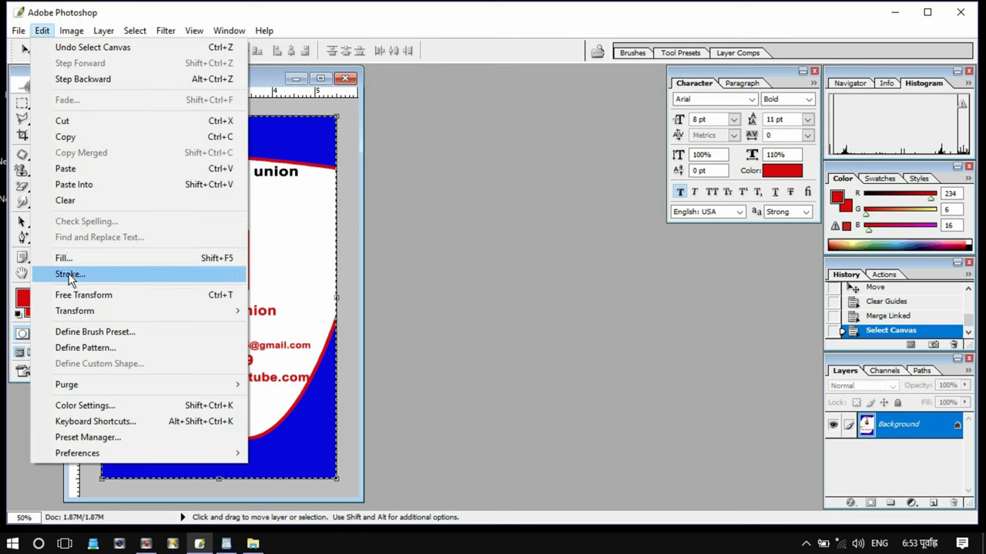
pyautogui.click(69, 274)
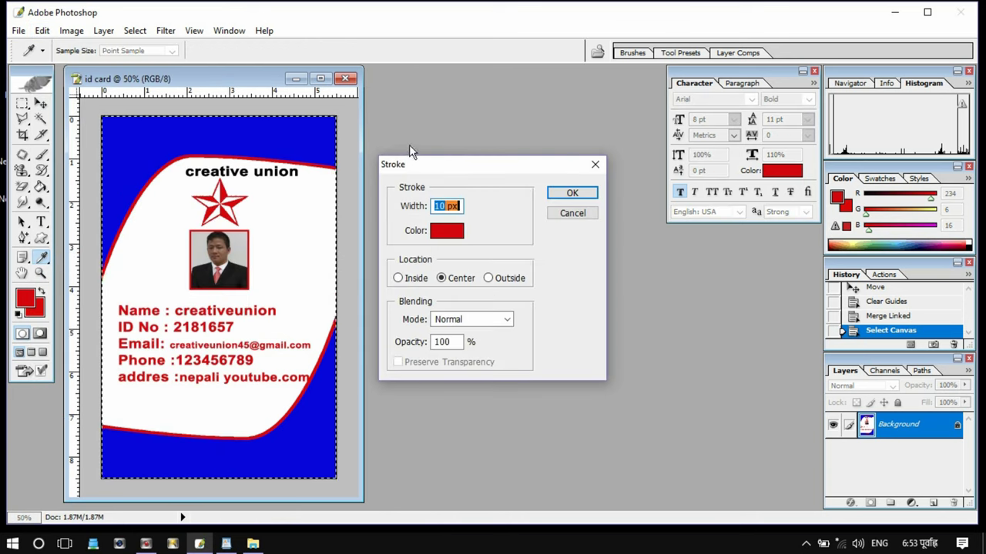
pyautogui.write('20')
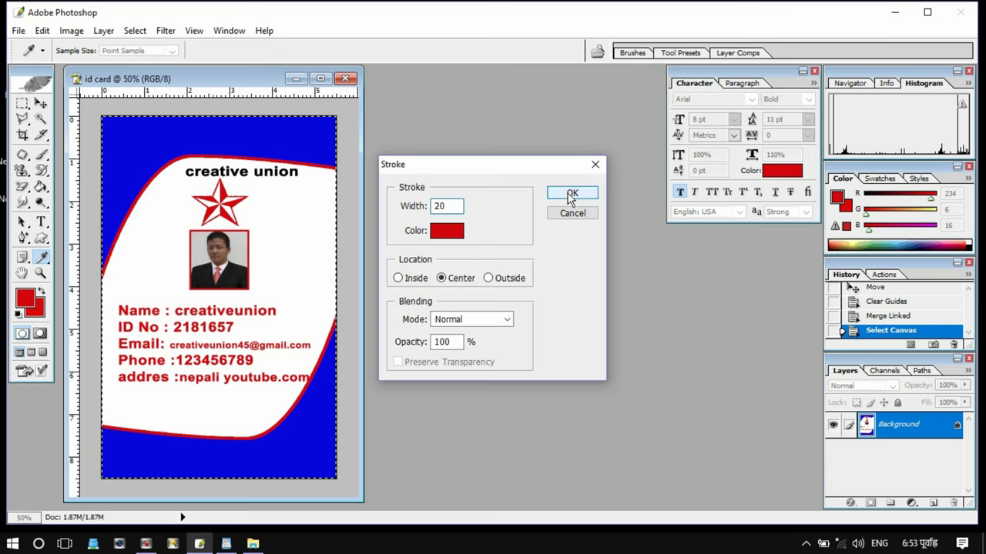
pyautogui.click(570, 195)
pyautogui.press('v')
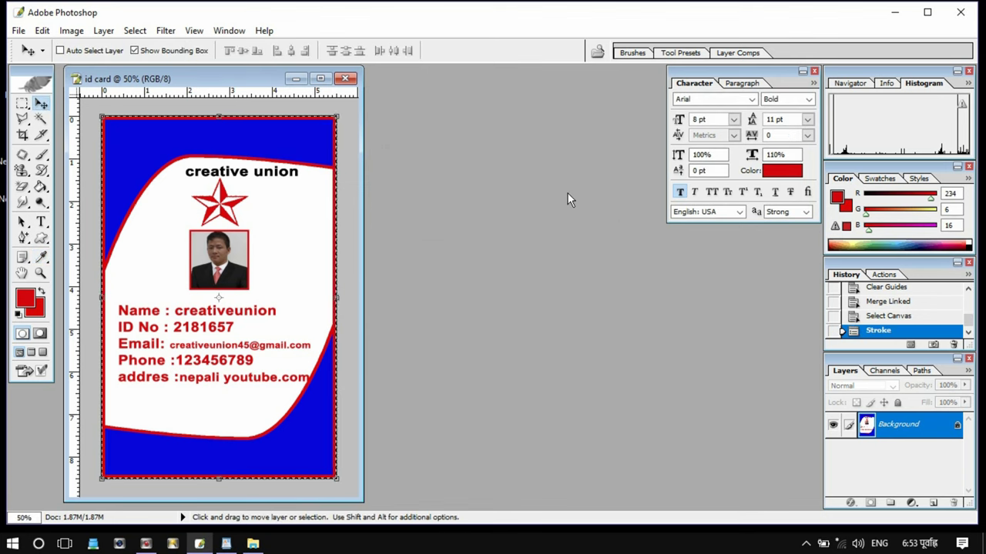
# Deselect the canvas.
pyautogui.click(41, 30)
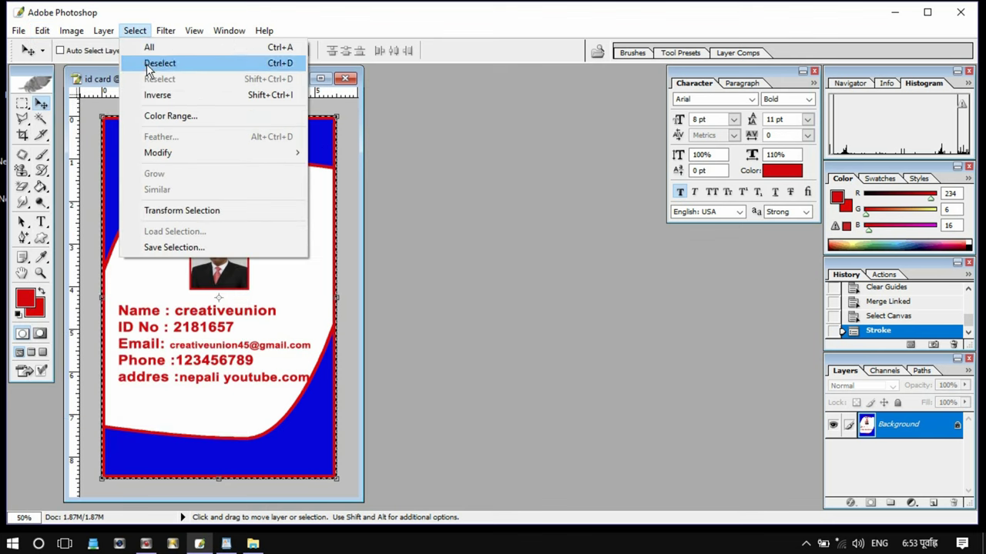
pyautogui.click(154, 62)
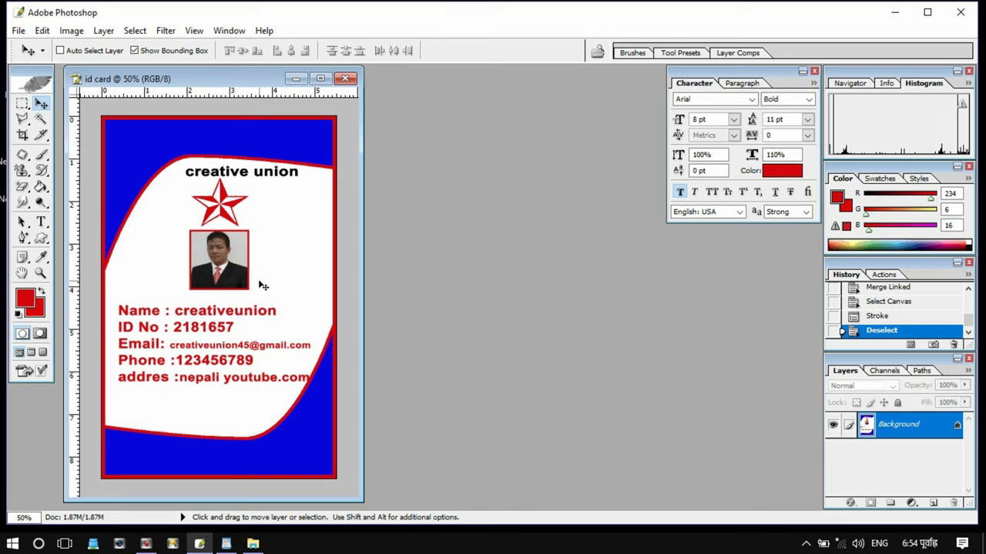
pyautogui.click(16, 31)
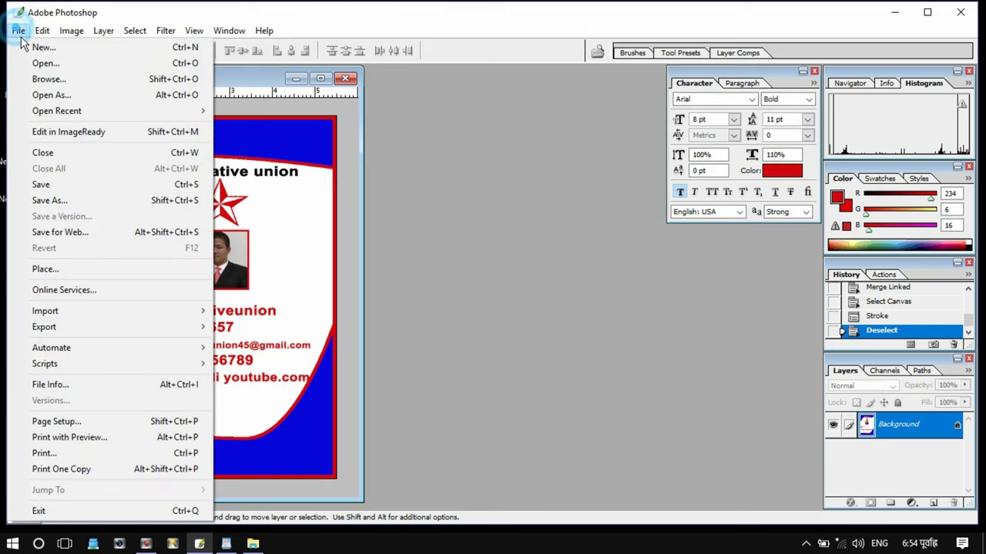
# Save the card as 'id card' in JPEG format, accepting High quality.
pyautogui.click(64, 186)
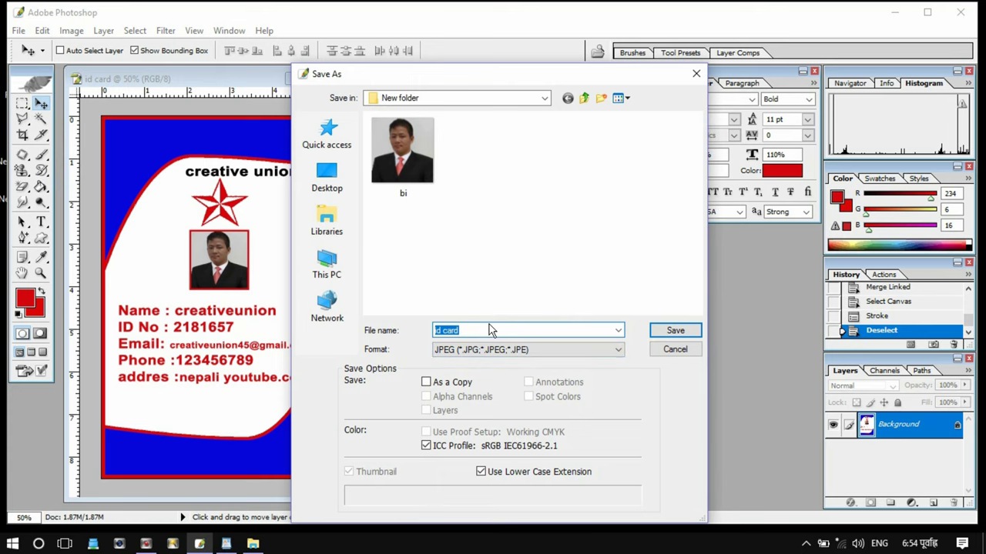
pyautogui.click(672, 332)
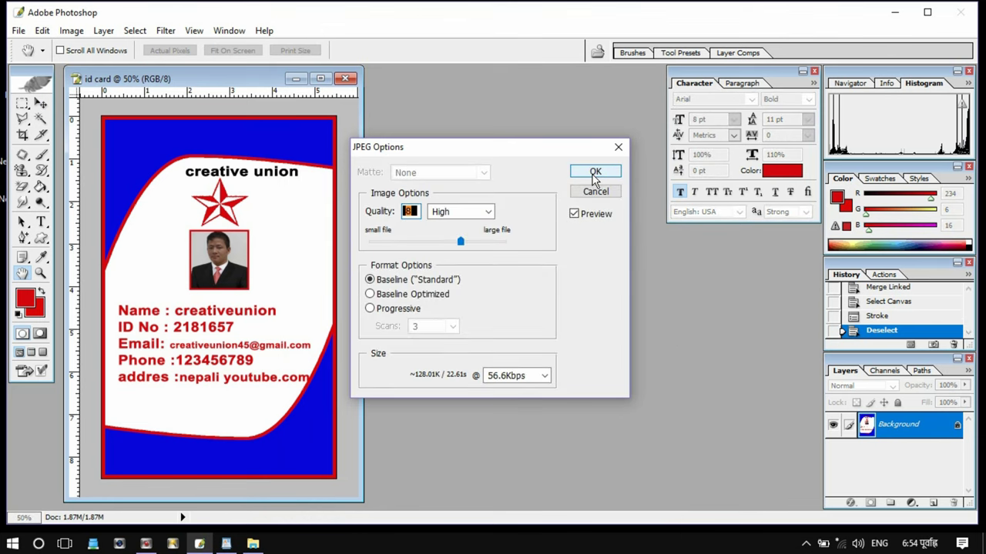
pyautogui.click(595, 171)
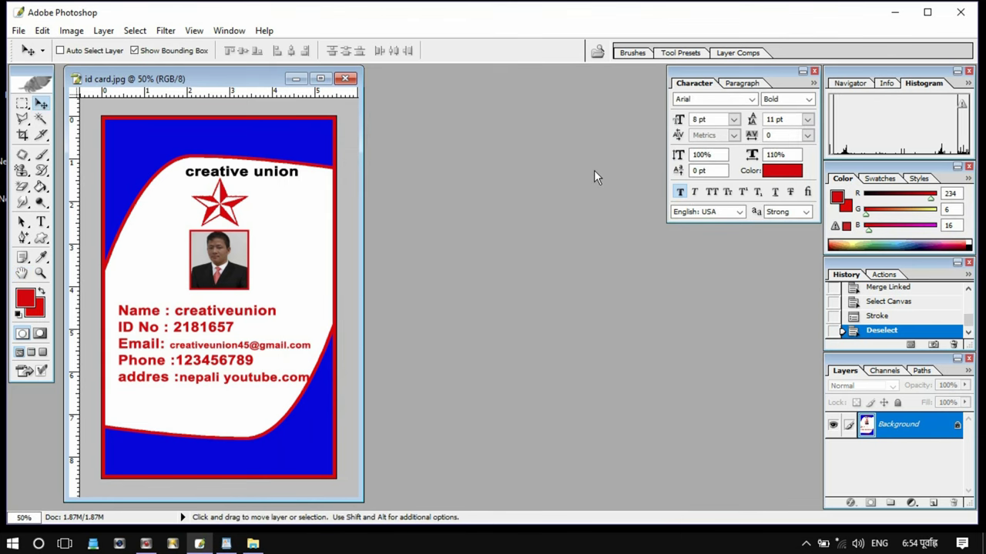